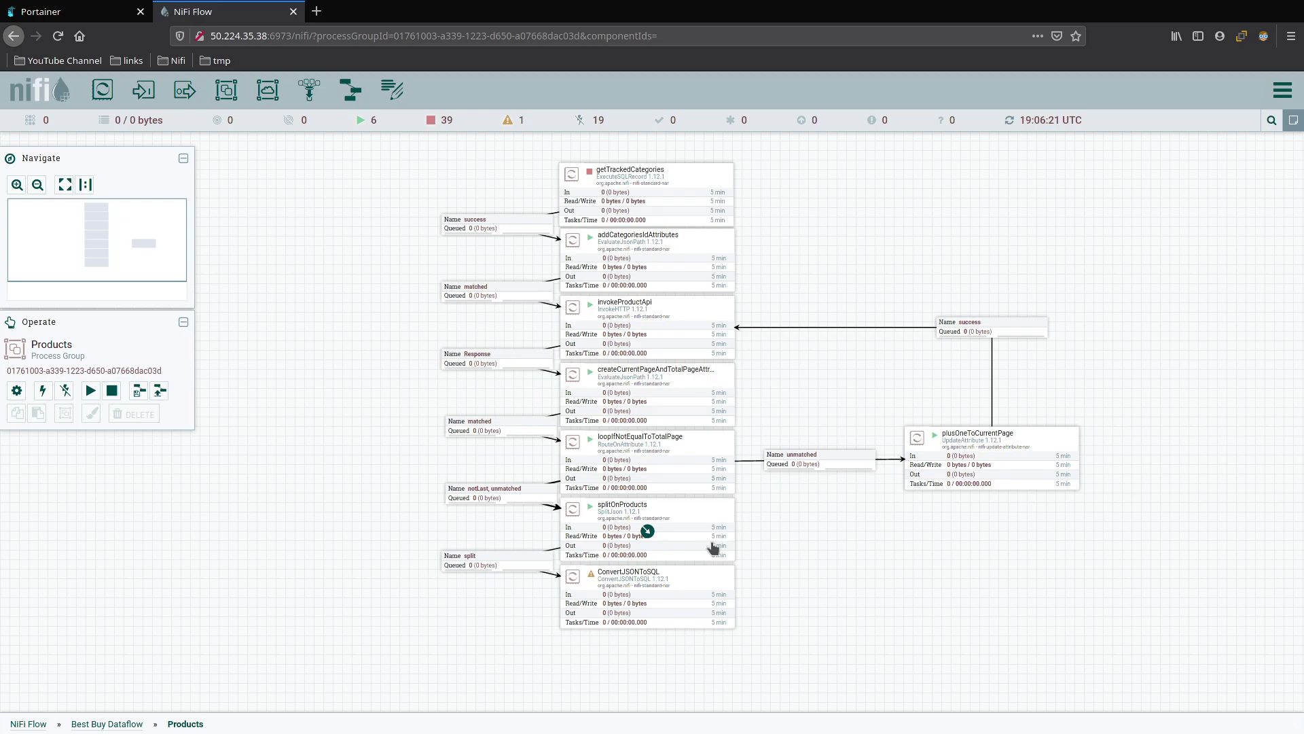
Step: Start and stop the getTrackedCategories processor for a single run, and refresh the flow's statistics
click(700, 524)
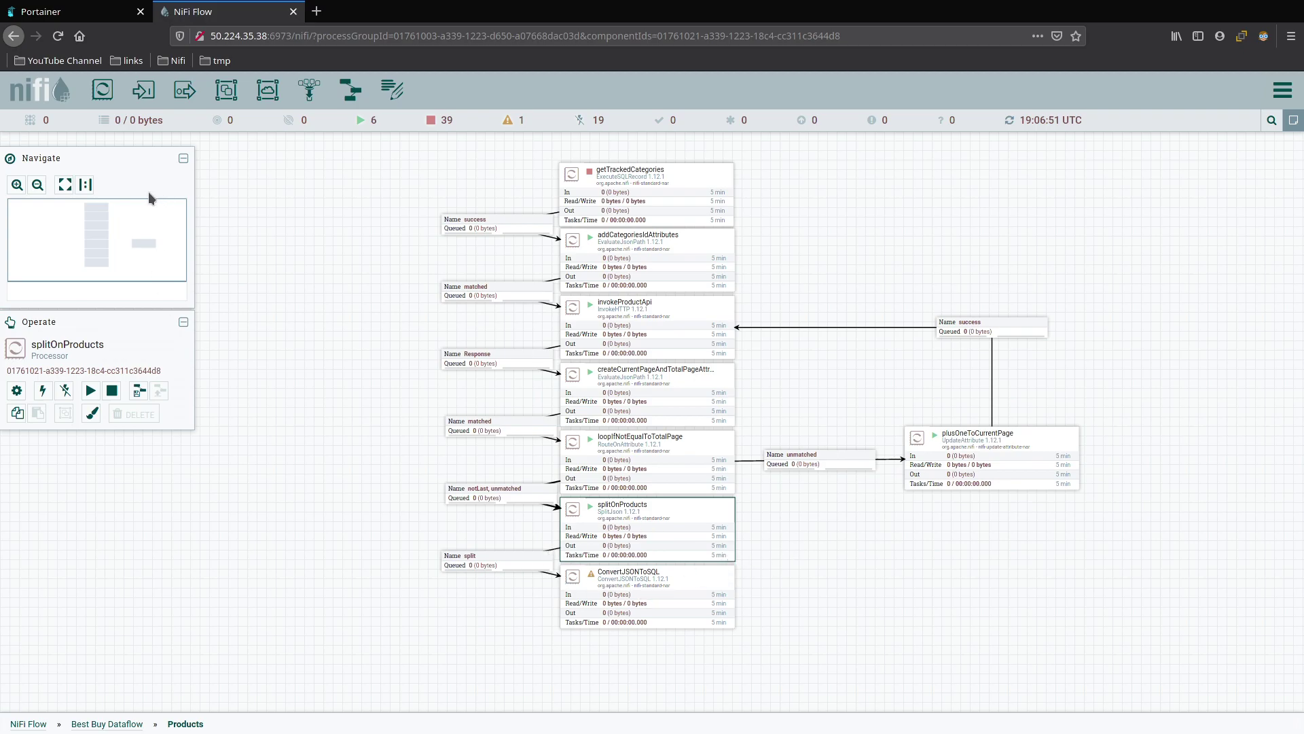
click(17, 184)
click(17, 184)
drag(104, 522, 232, 321)
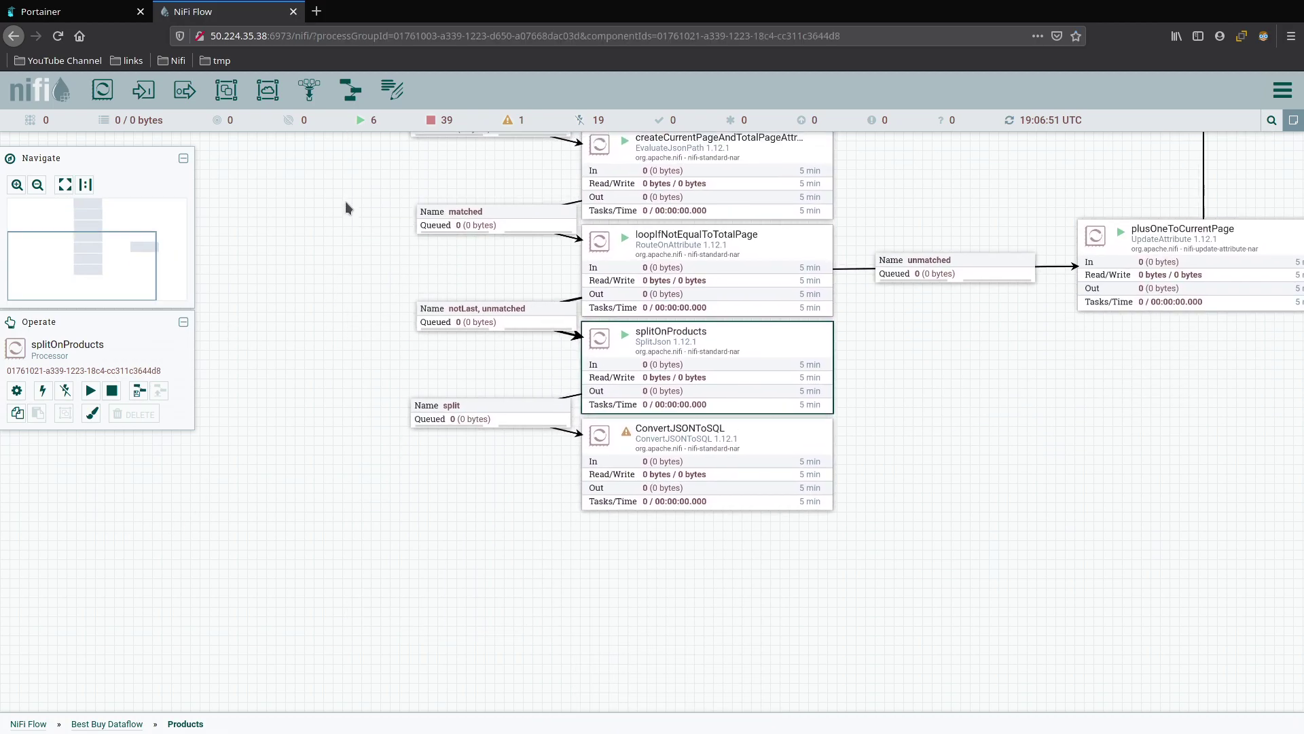
drag(347, 200, 334, 554)
right_click(777, 239)
click(802, 265)
right_click(750, 239)
click(790, 269)
right_click(929, 248)
click(964, 262)
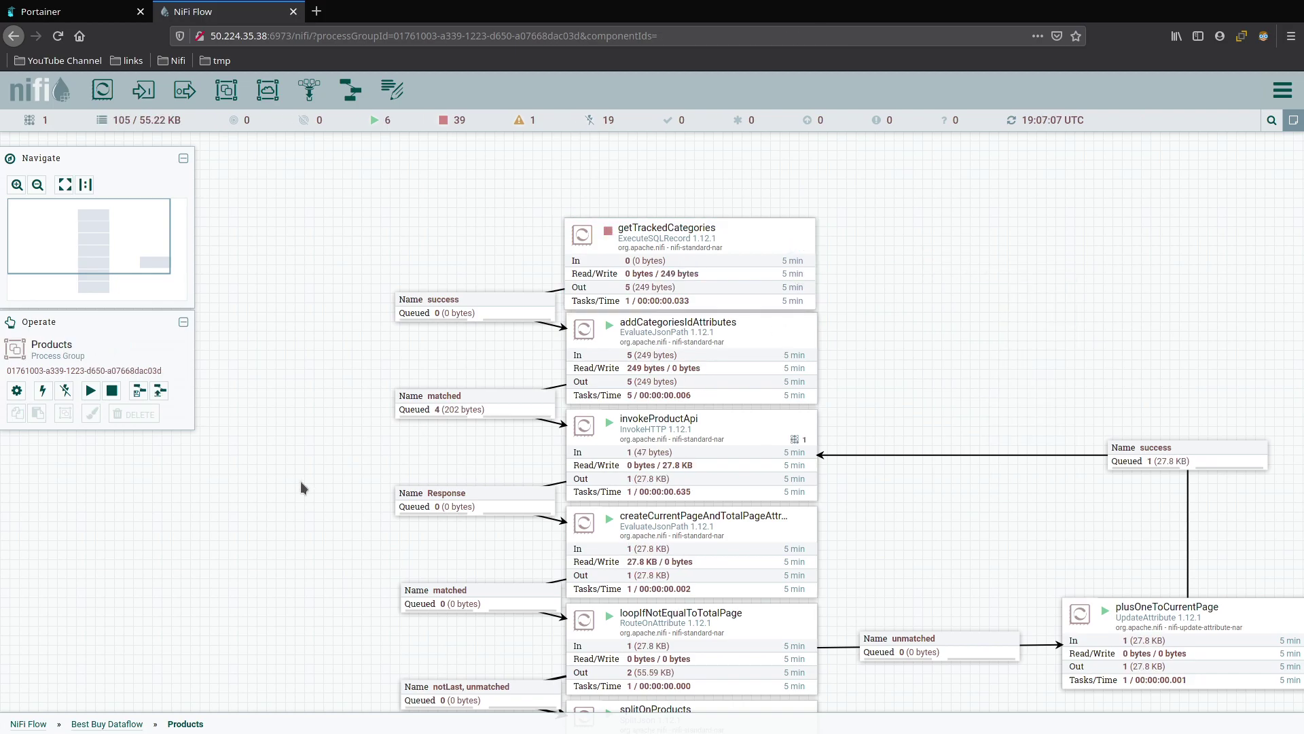
Step: Stop the splitOnProducts processor and refresh the flow's status
drag(267, 568, 291, 300)
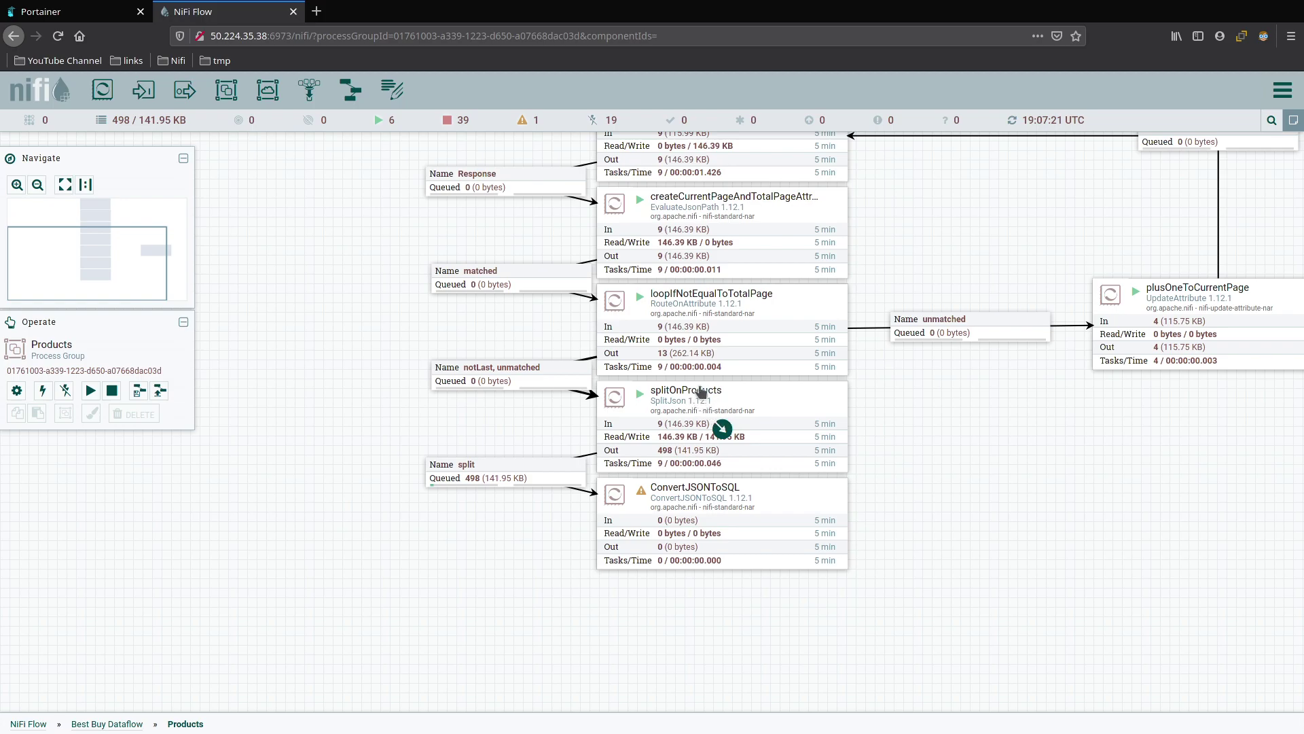
right_click(805, 395)
click(842, 429)
right_click(922, 384)
click(964, 396)
Step: Empty all queues in the Products process group
click(532, 377)
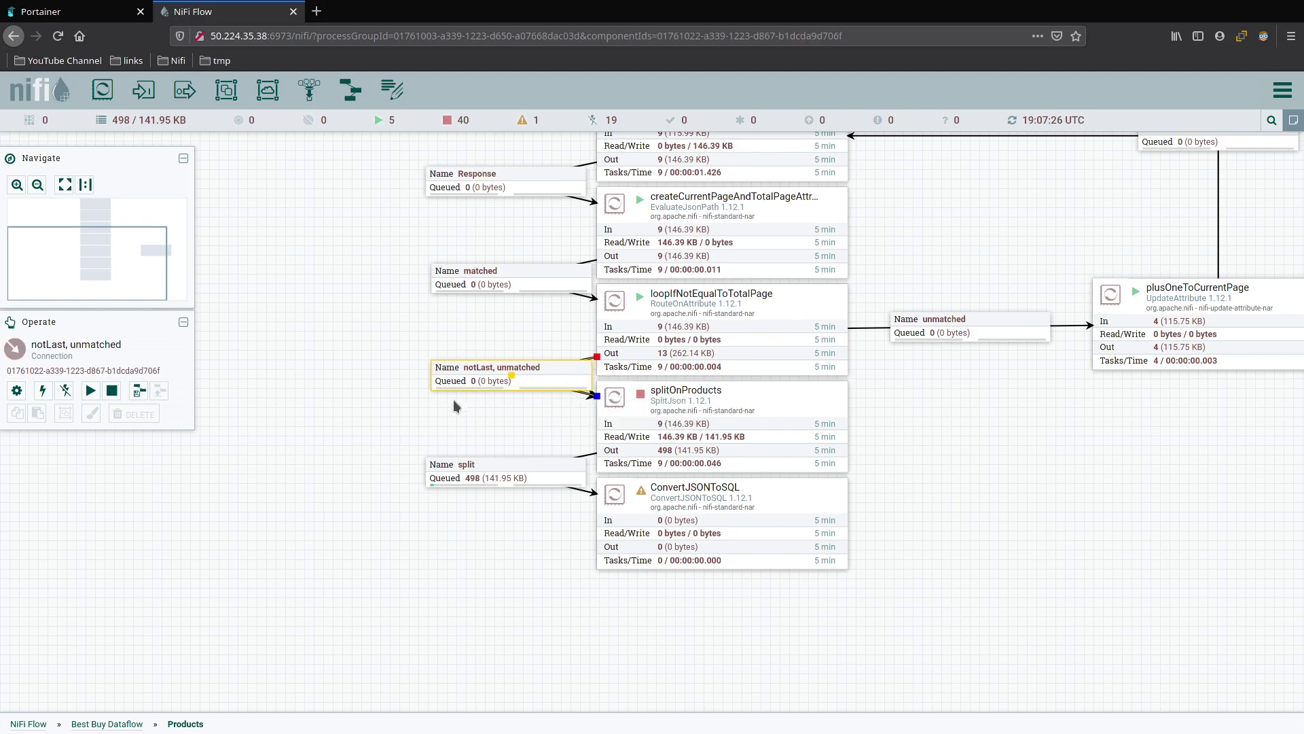
right_click(225, 440)
click(279, 670)
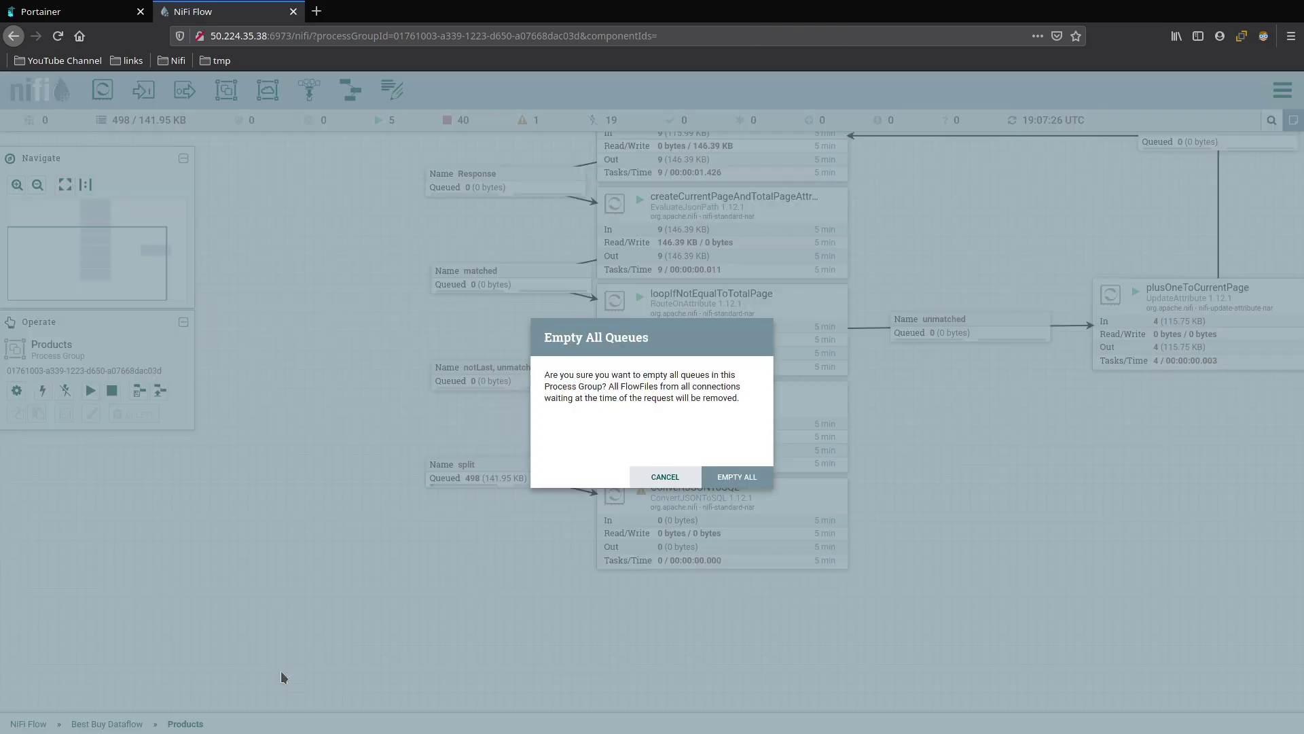
click(740, 475)
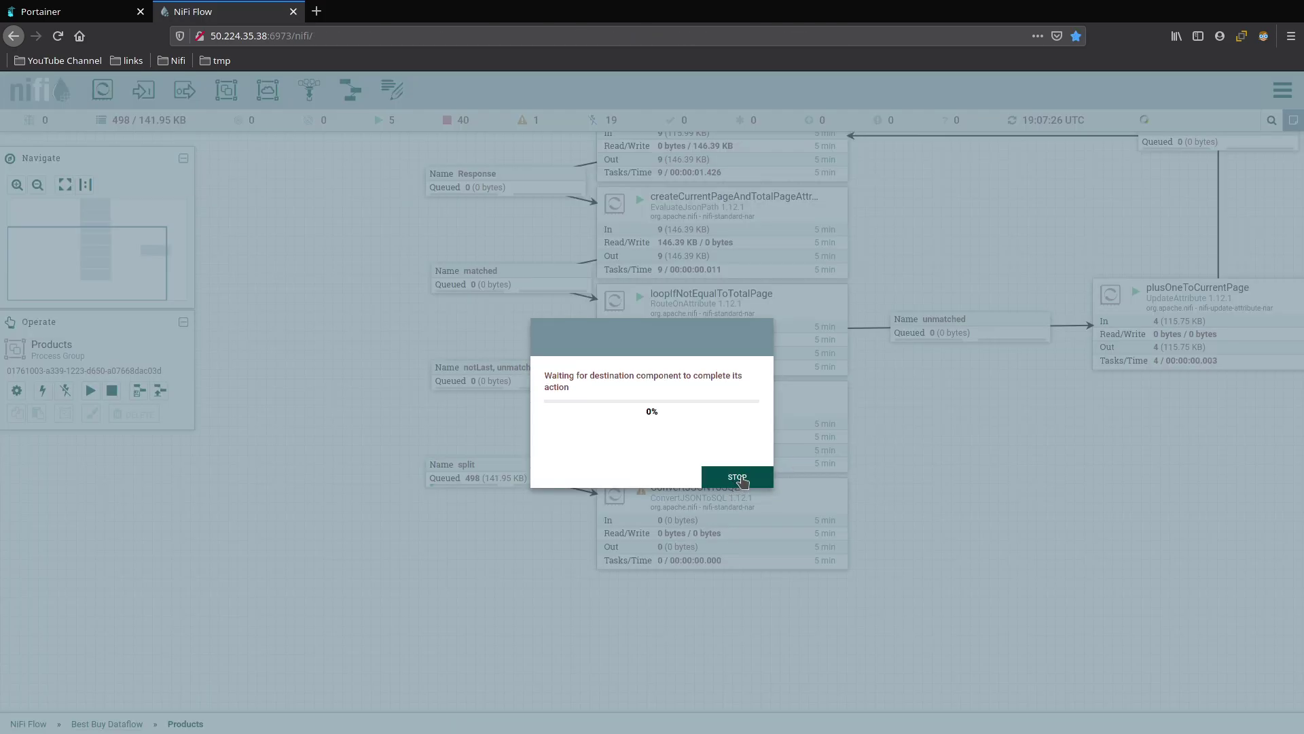
click(781, 478)
Step: Delete the split connection between splitOnProducts and ConvertJSONToSQL, and move ConvertJSONToSQL further down to leave a gap
click(720, 519)
click(559, 481)
key(Delete)
drag(773, 490, 768, 609)
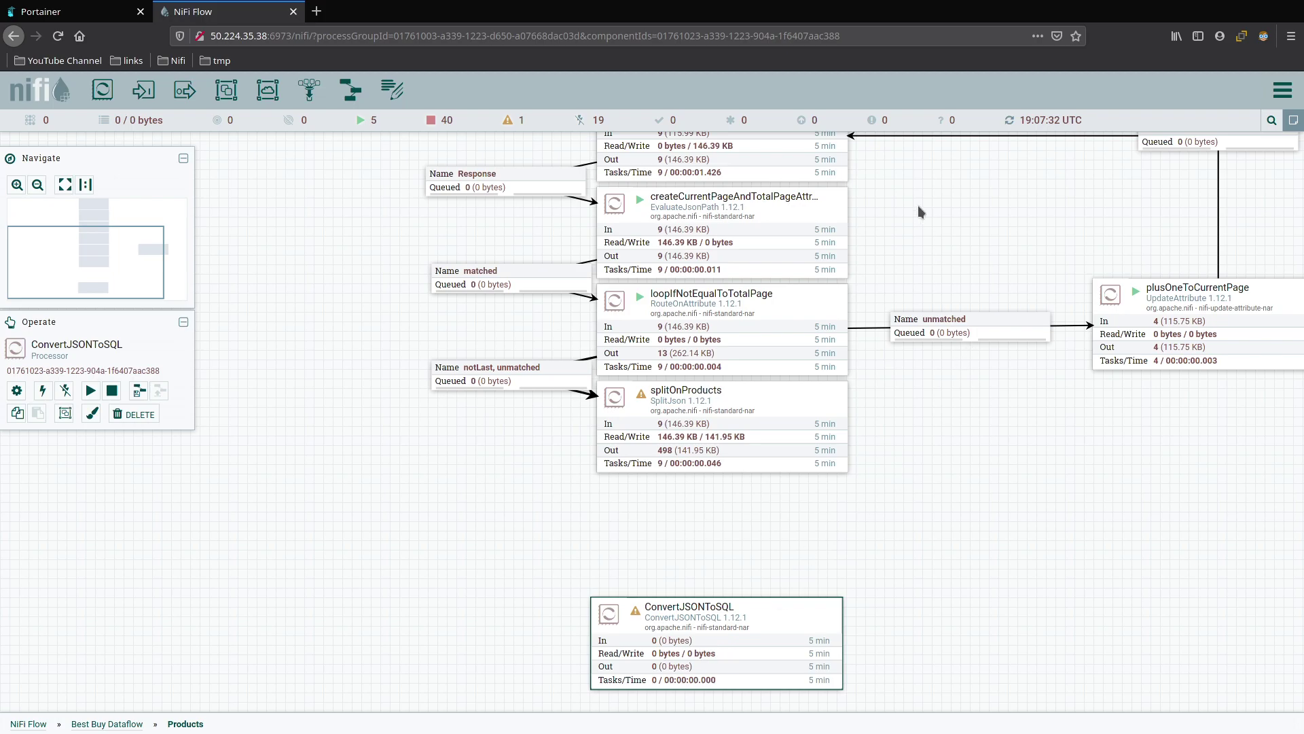
Step: Run getTrackedCategories once more by starting and stopping it, and refresh the flow to update the queue before splitOnProducts
drag(920, 212, 894, 488)
right_click(791, 215)
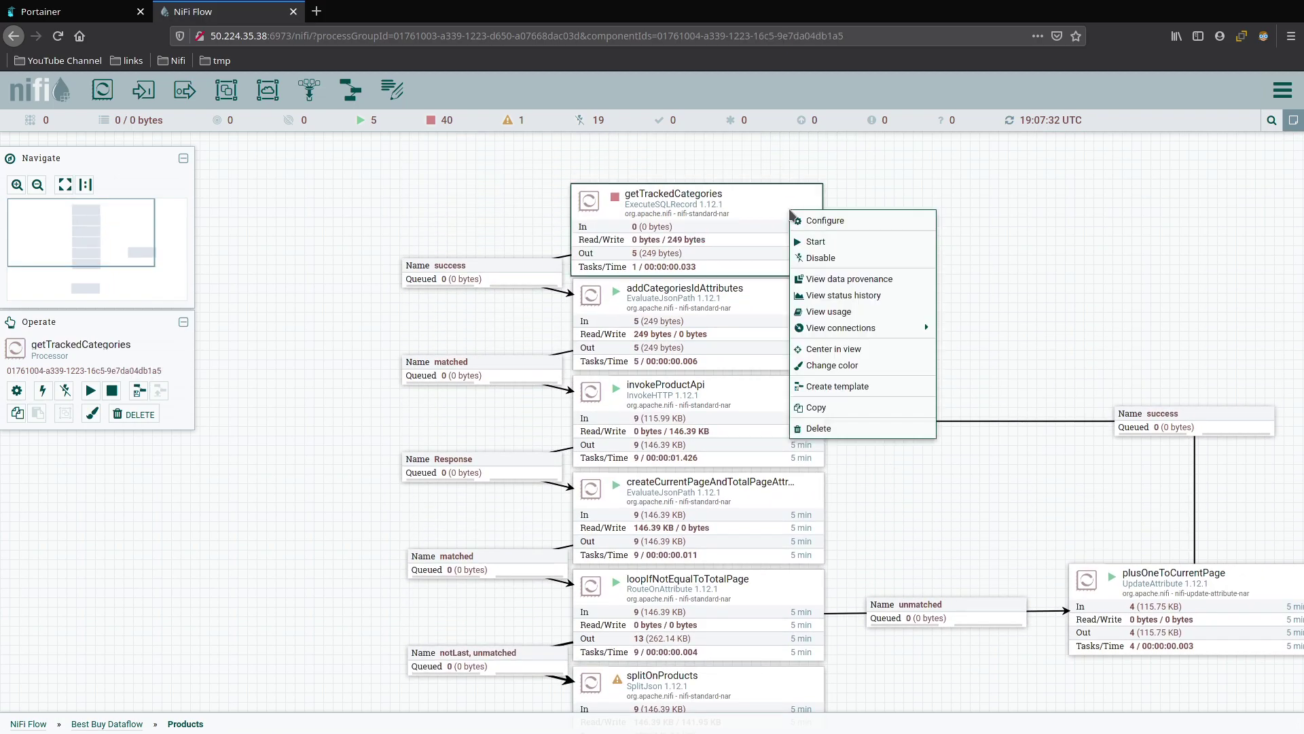
click(810, 241)
right_click(889, 226)
right_click(736, 209)
click(774, 242)
right_click(870, 284)
click(897, 297)
drag(934, 490, 928, 167)
right_click(883, 392)
click(906, 403)
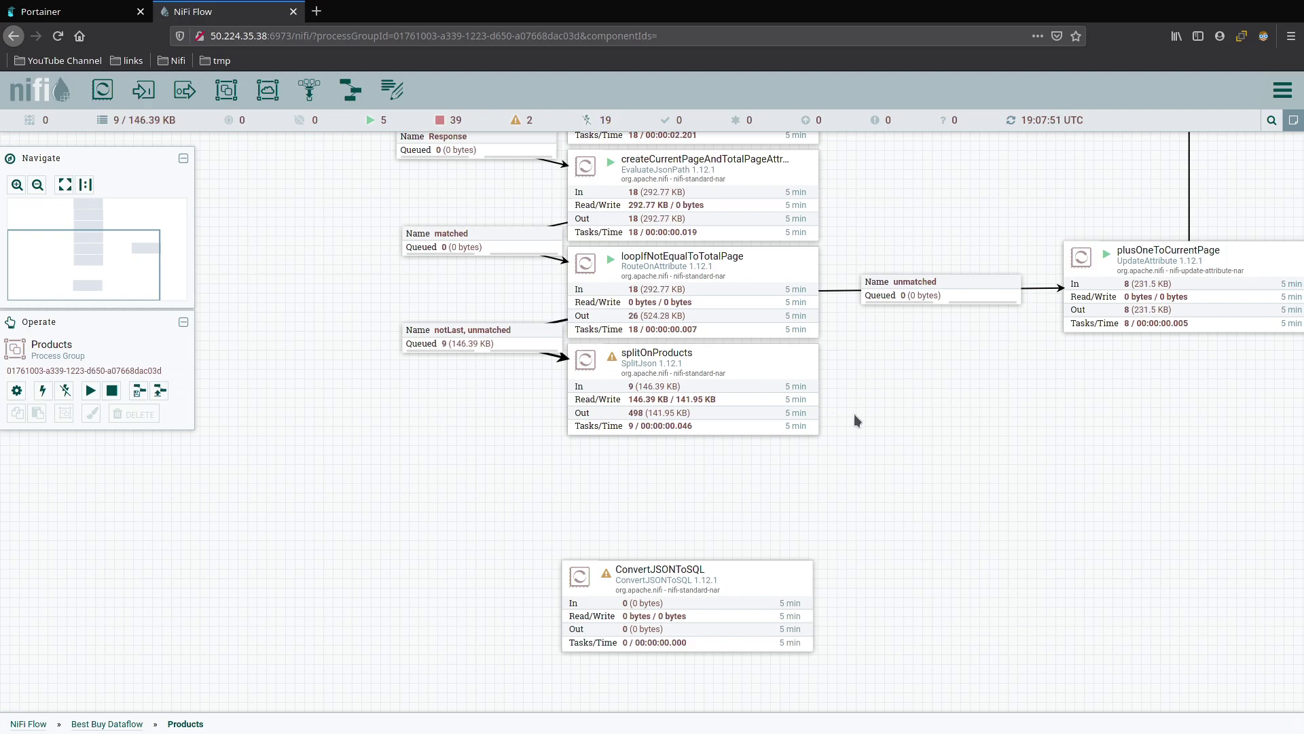
Step: Line up ConvertJSONToSQL beneath splitOnProducts and add a QueryRecord processor to the canvas
drag(881, 378, 958, 374)
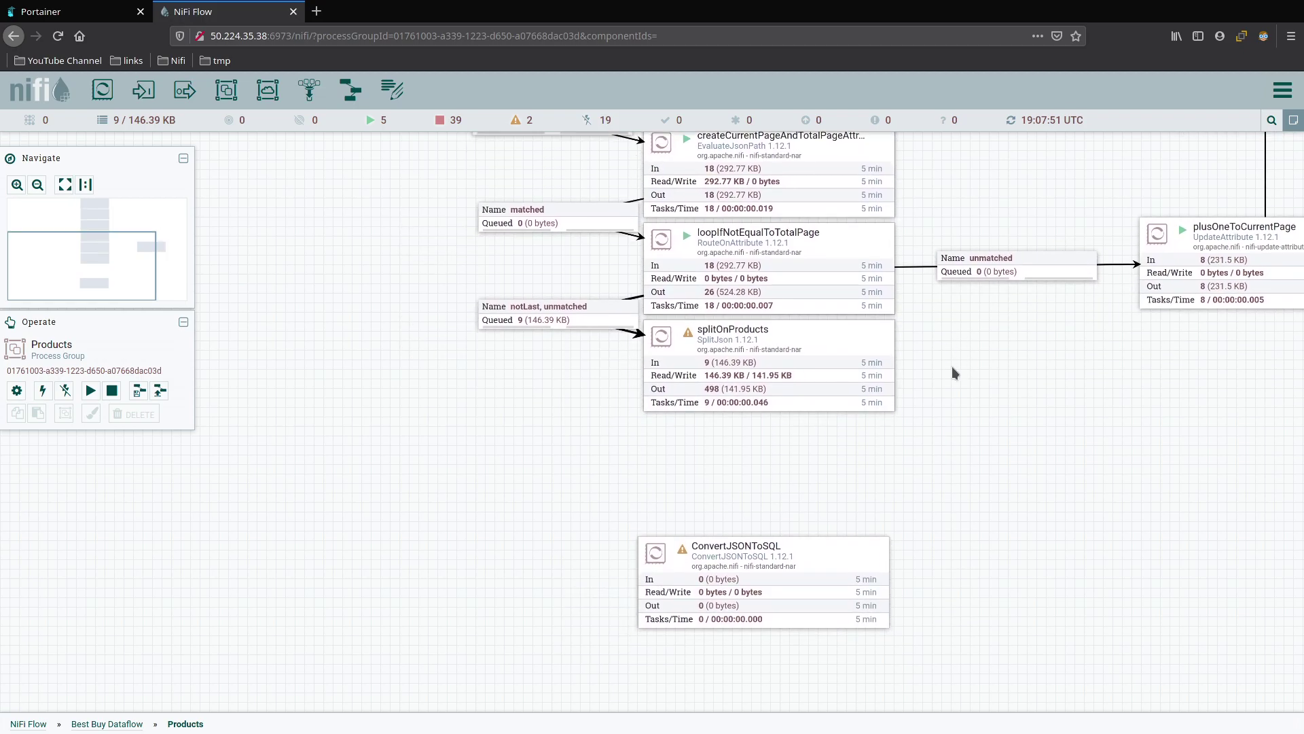
drag(852, 548, 857, 565)
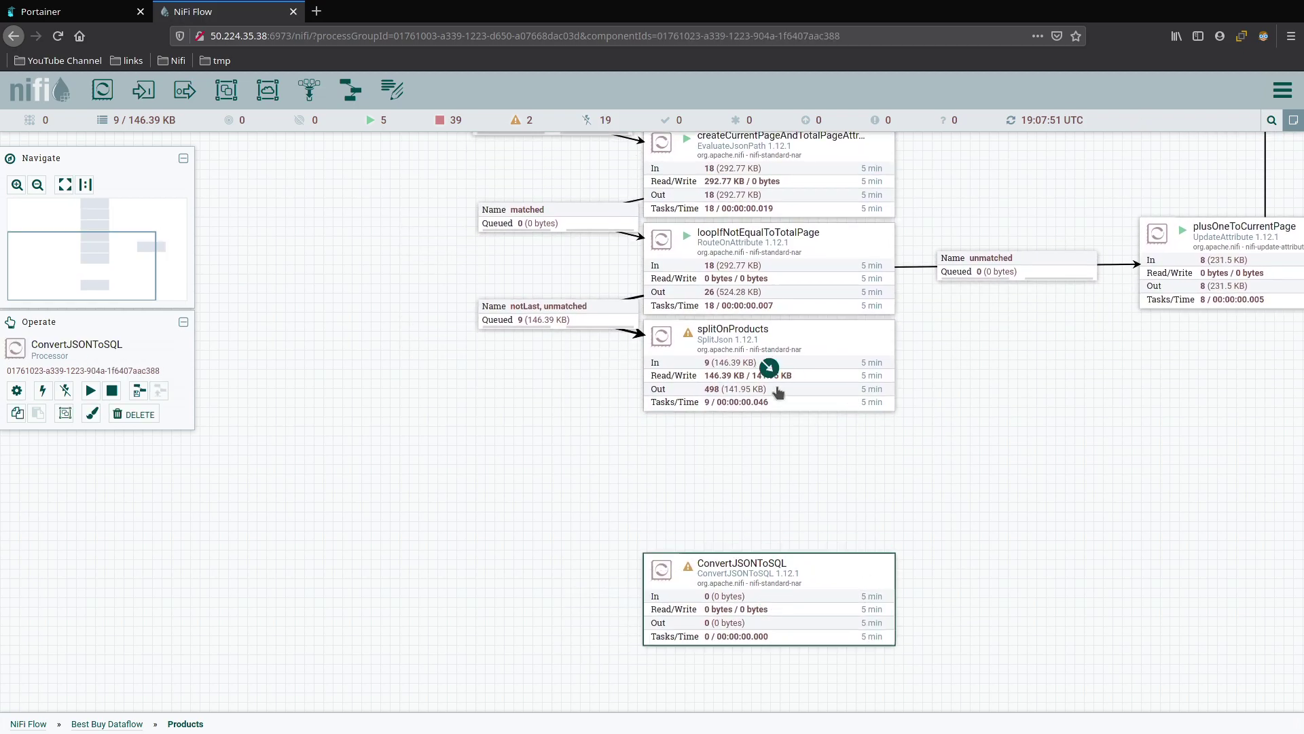
drag(103, 92, 361, 433)
text(queryrecord)
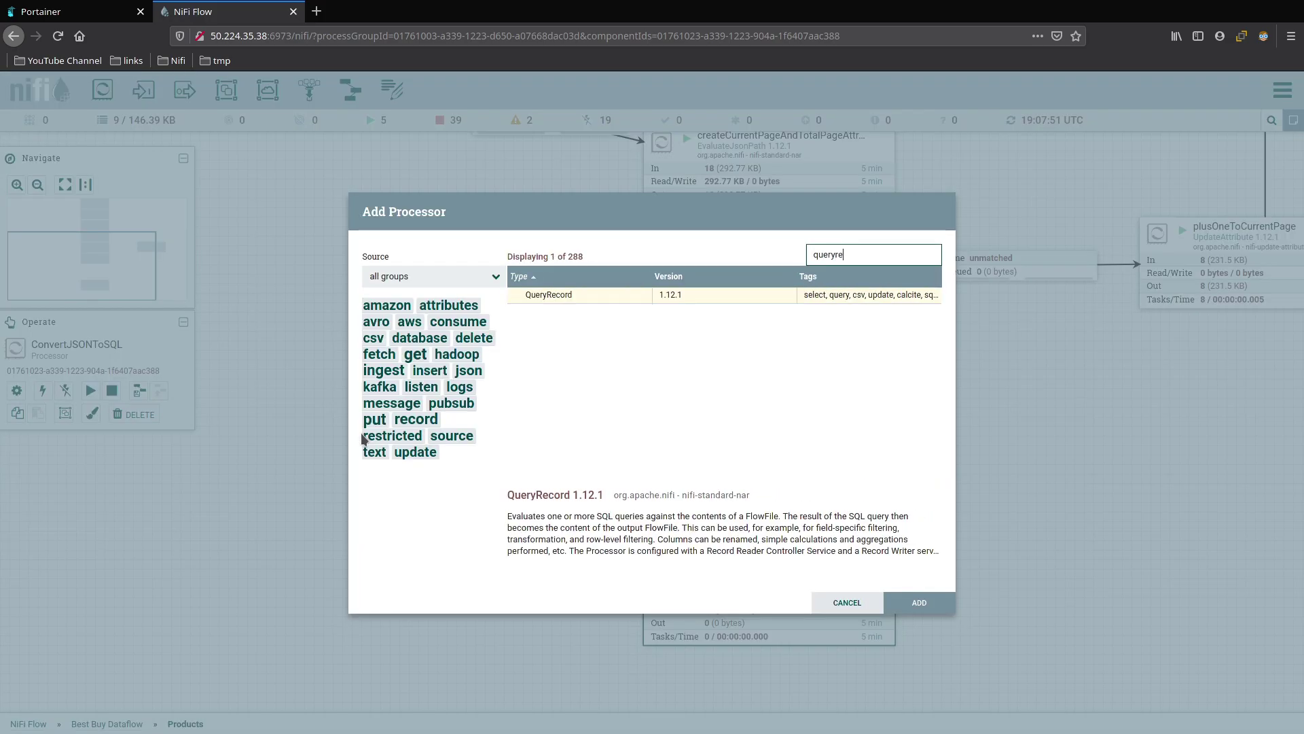
key(Return)
Step: Connect splitOnProducts to QueryRecord for the split relationship
drag(770, 368, 574, 443)
click(383, 416)
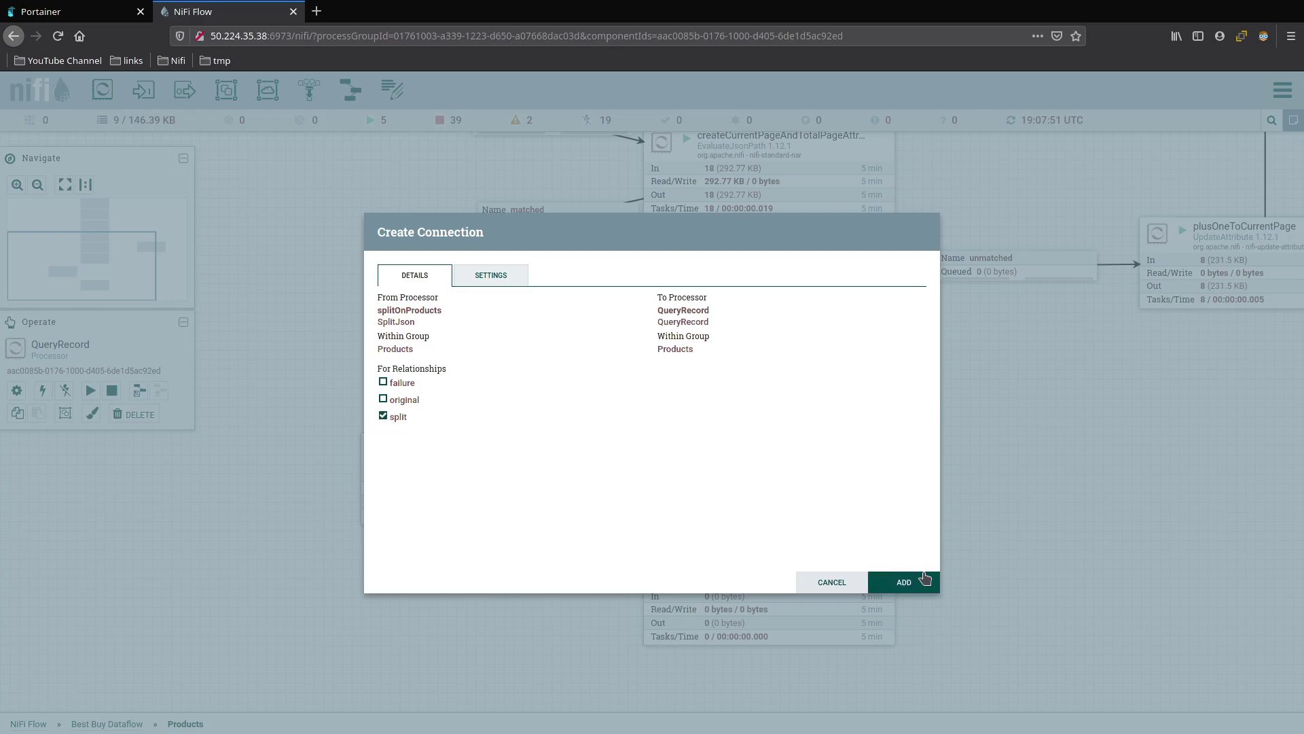
click(904, 582)
drag(490, 483, 715, 605)
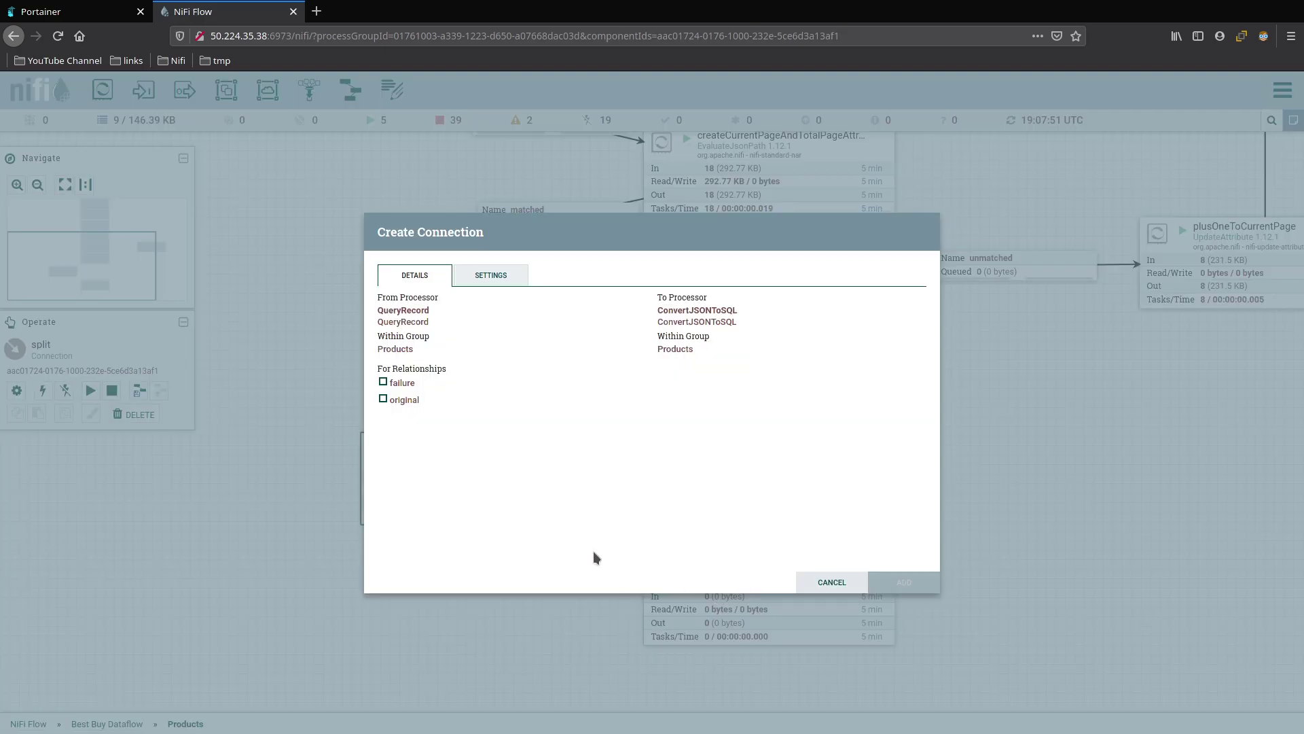
click(830, 582)
Step: Rearrange the canvas so QueryRecord sits between splitOnProducts and ConvertJSONToSQL, with the split connection's label beside the processors
click(781, 611)
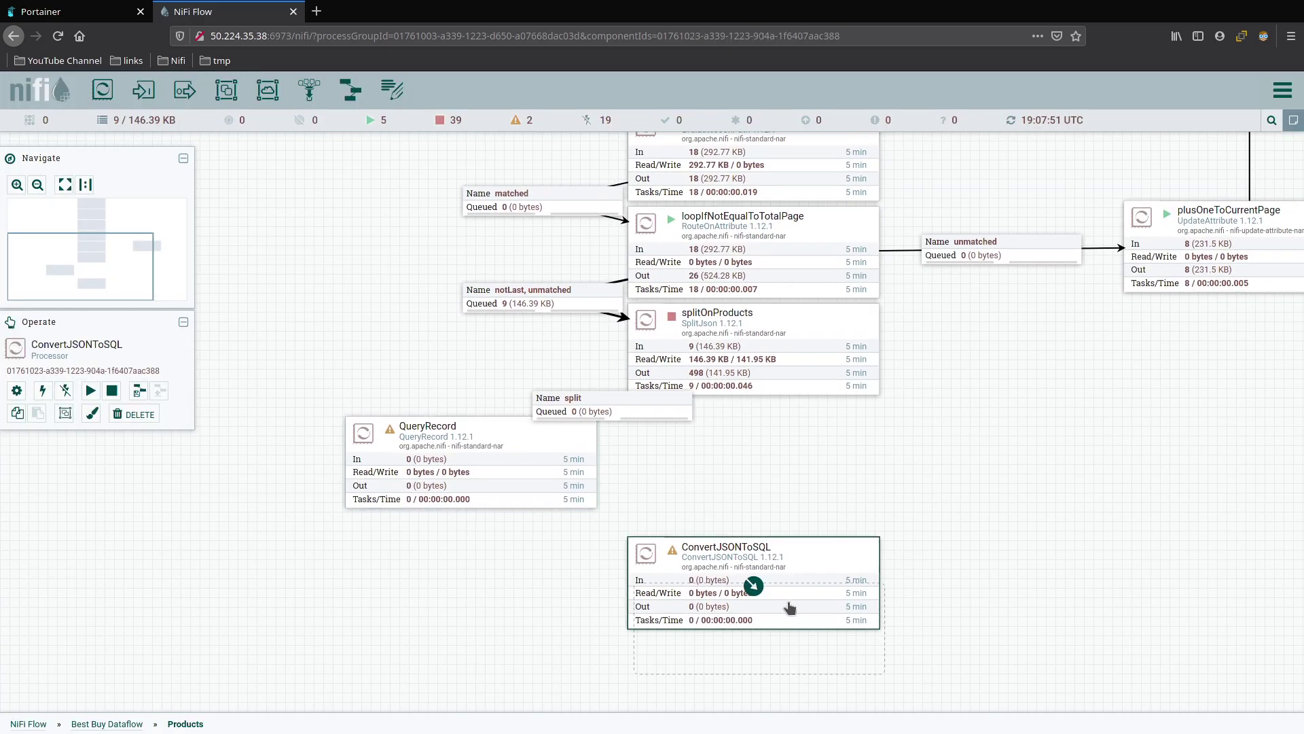
drag(759, 547, 759, 621)
drag(543, 458, 844, 534)
click(764, 421)
drag(762, 420, 536, 394)
click(801, 514)
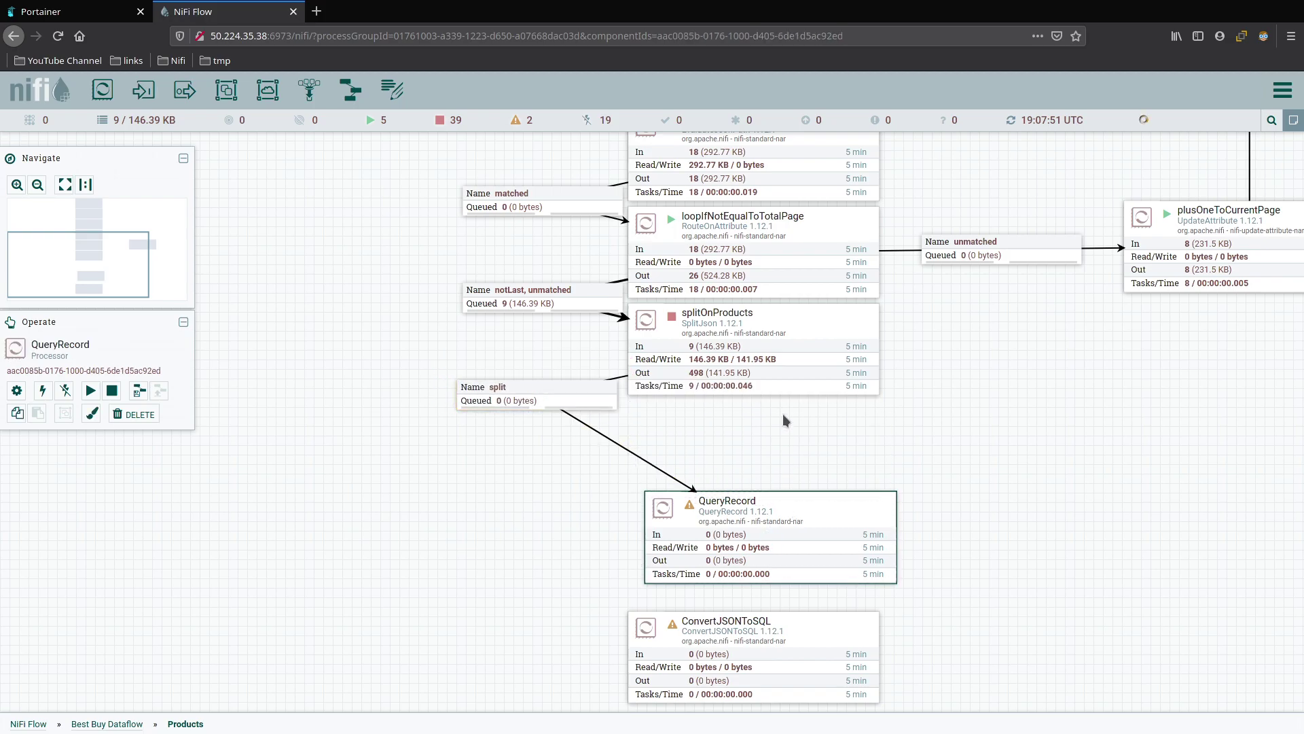
drag(801, 514, 782, 423)
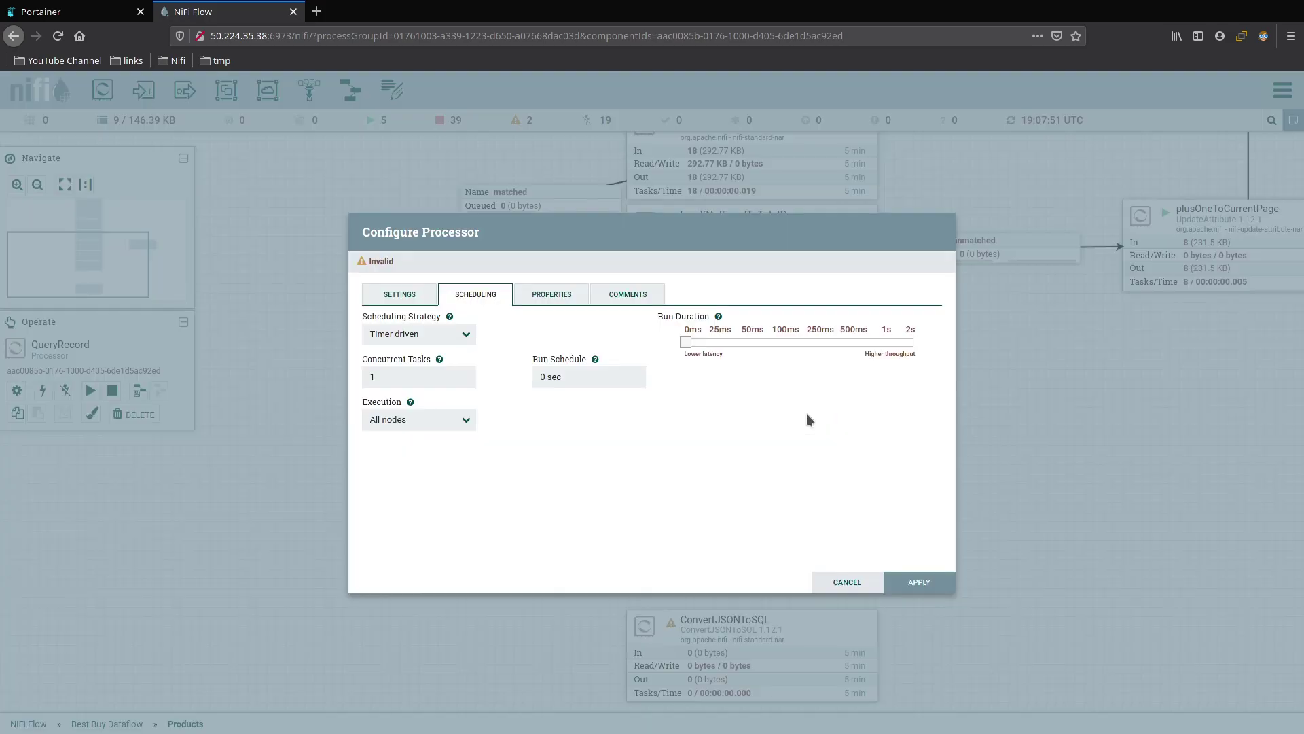
Step: Set QueryRecord's Record Reader to JsonTreeReaderBASIC
double_click(806, 416)
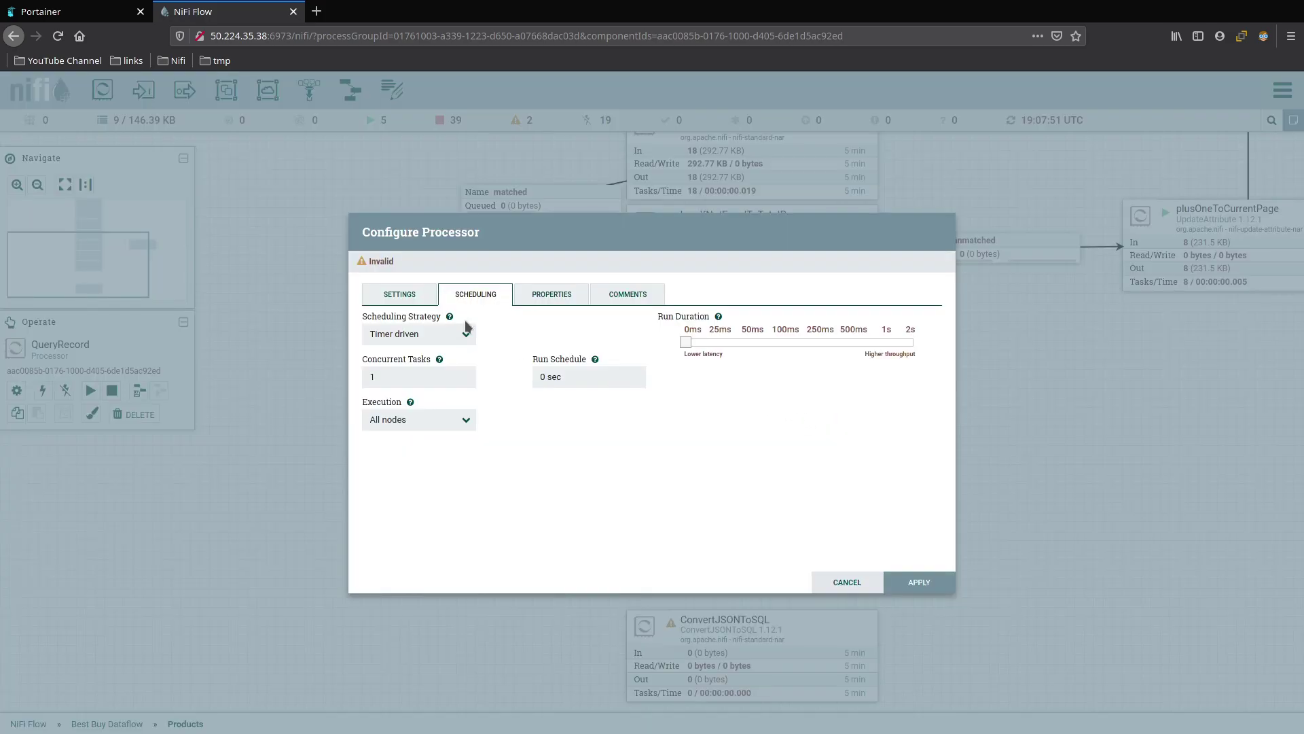
click(574, 294)
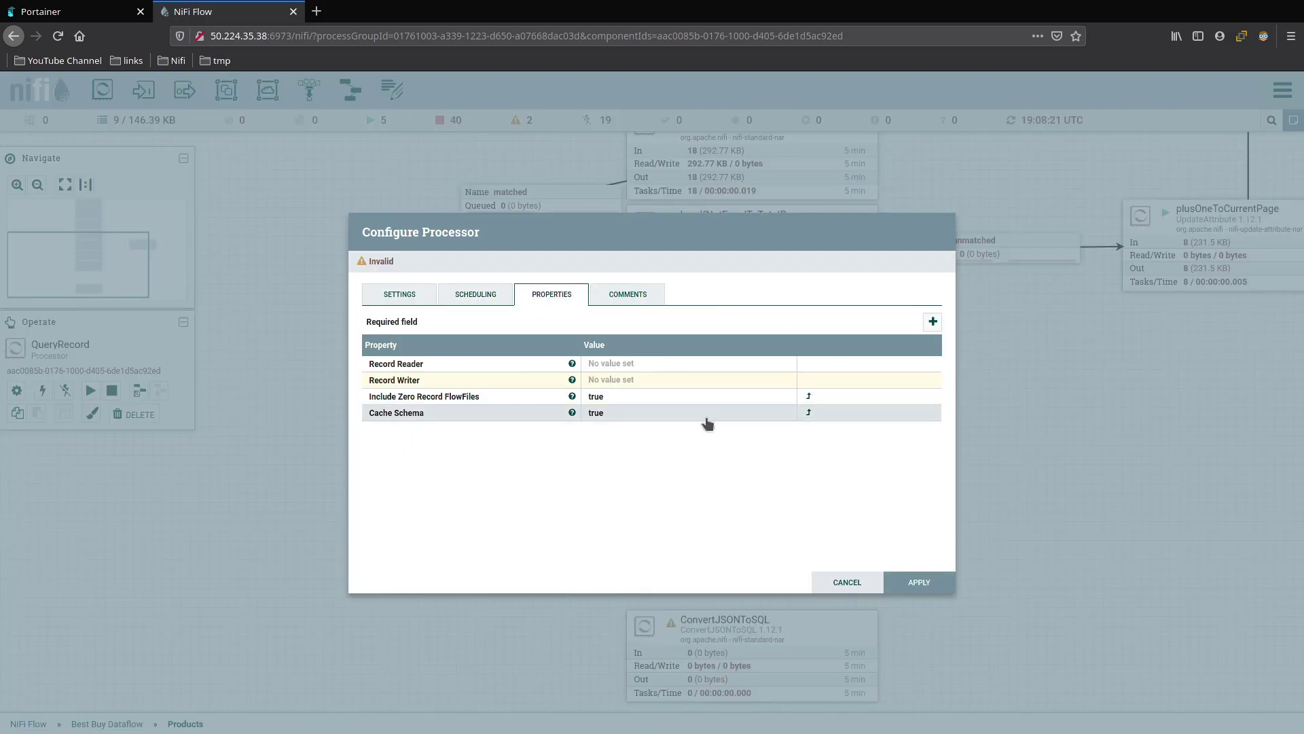
click(650, 368)
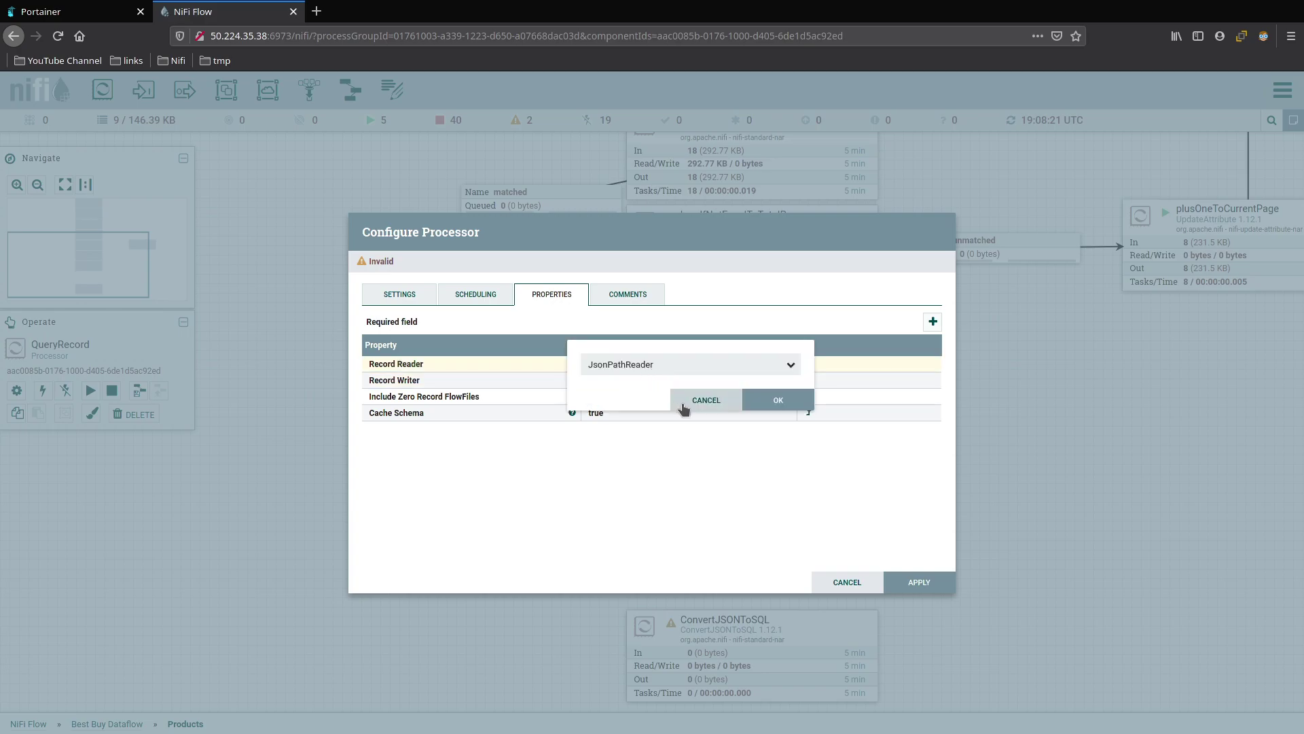
click(670, 367)
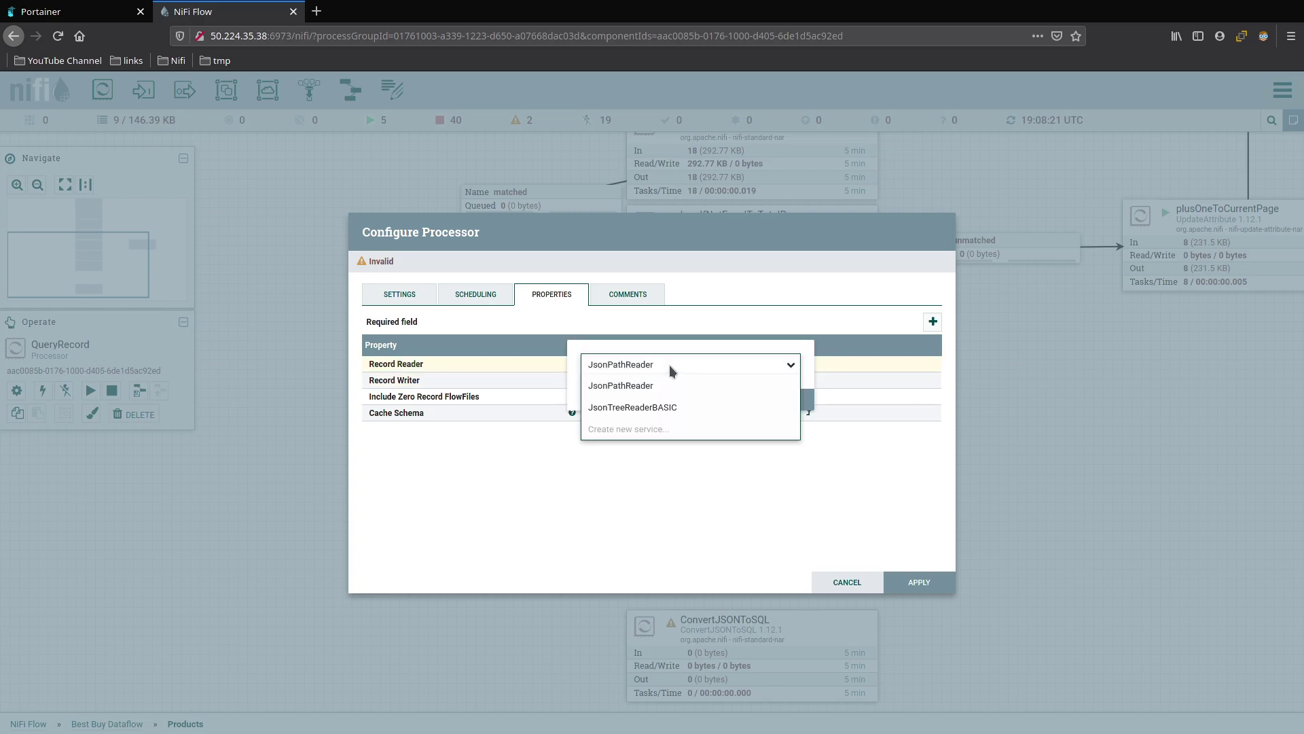
click(693, 408)
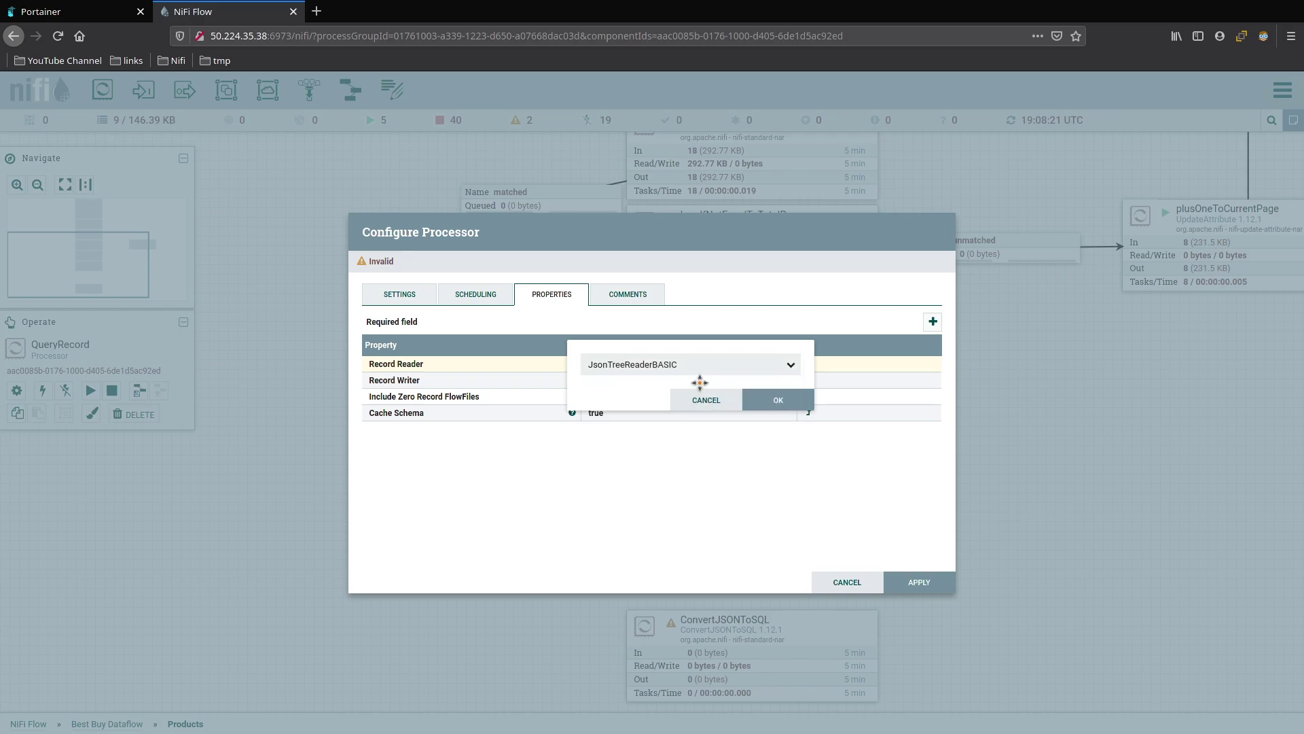
click(779, 400)
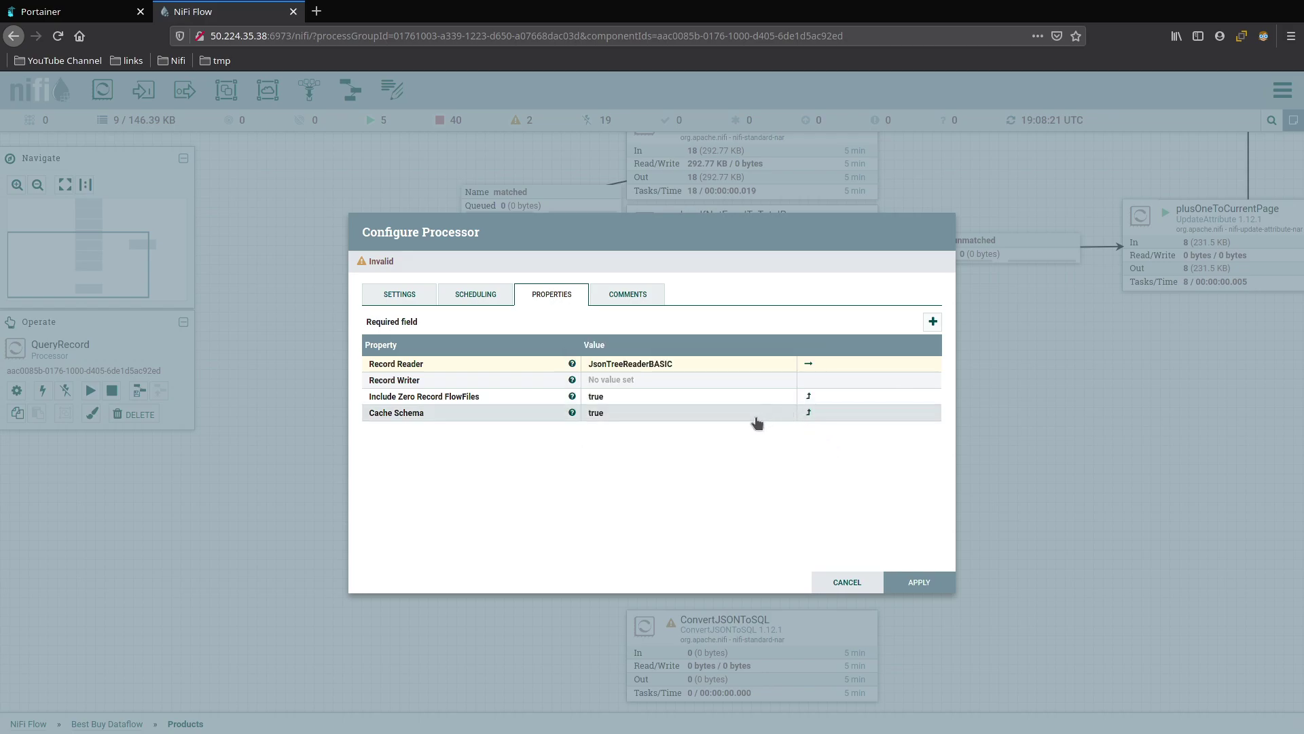
Step: Set QueryRecord's Record Writer to JsonRecordSetWriterBASIC
click(652, 381)
click(658, 381)
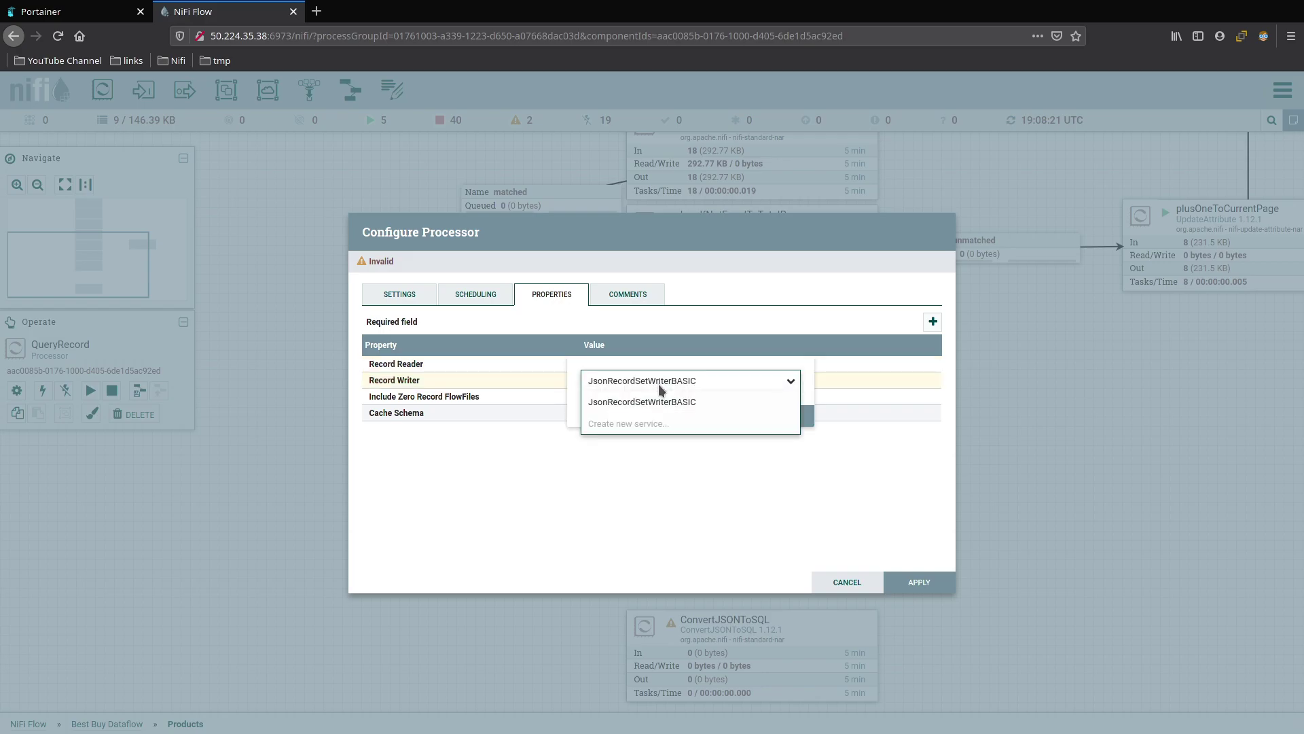
click(697, 405)
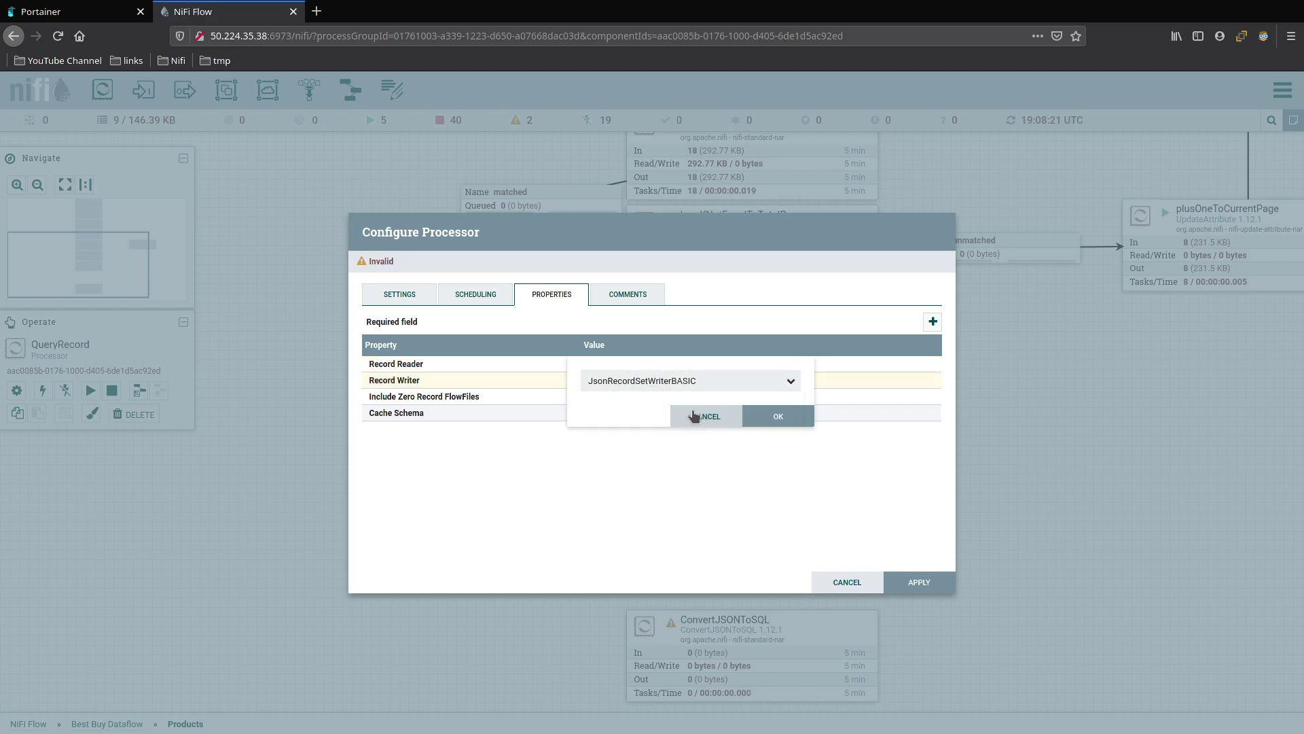
click(767, 425)
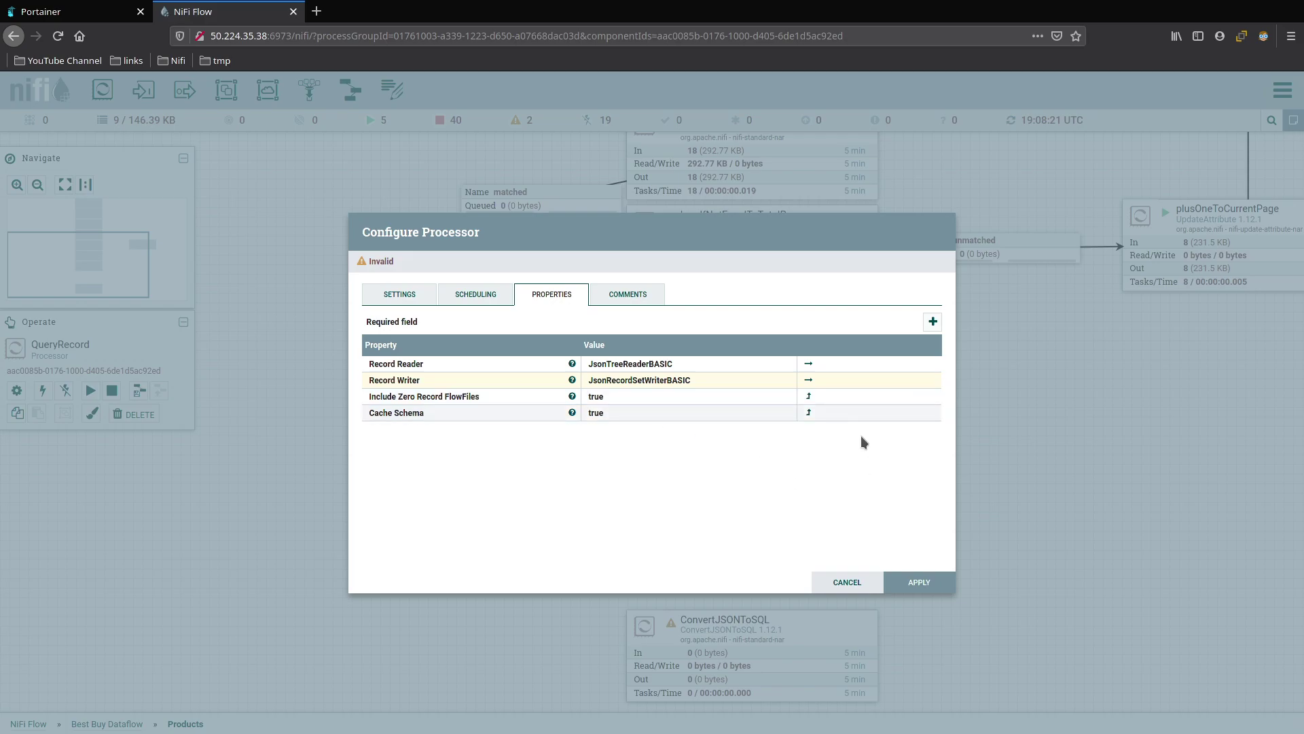
Step: Add a QueryRecord property named qry and enlarge its value editor
click(932, 322)
text(qry)
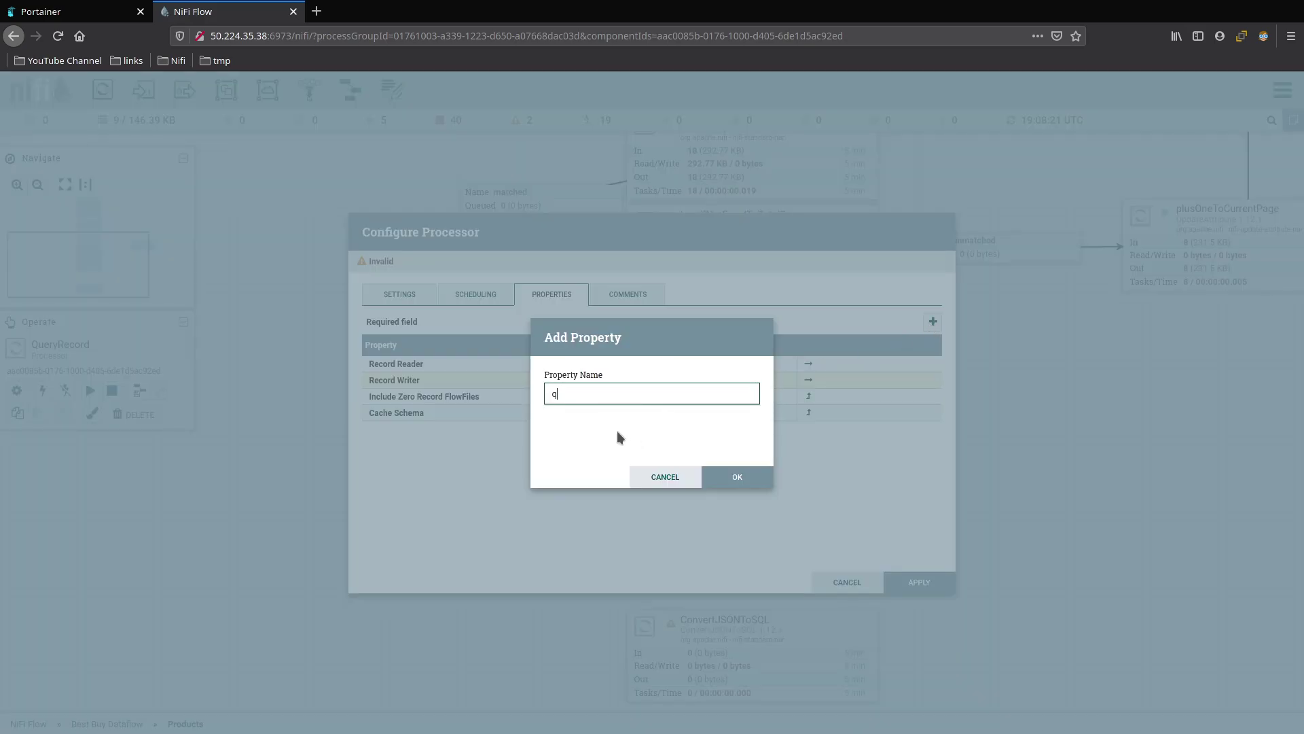
key(Return)
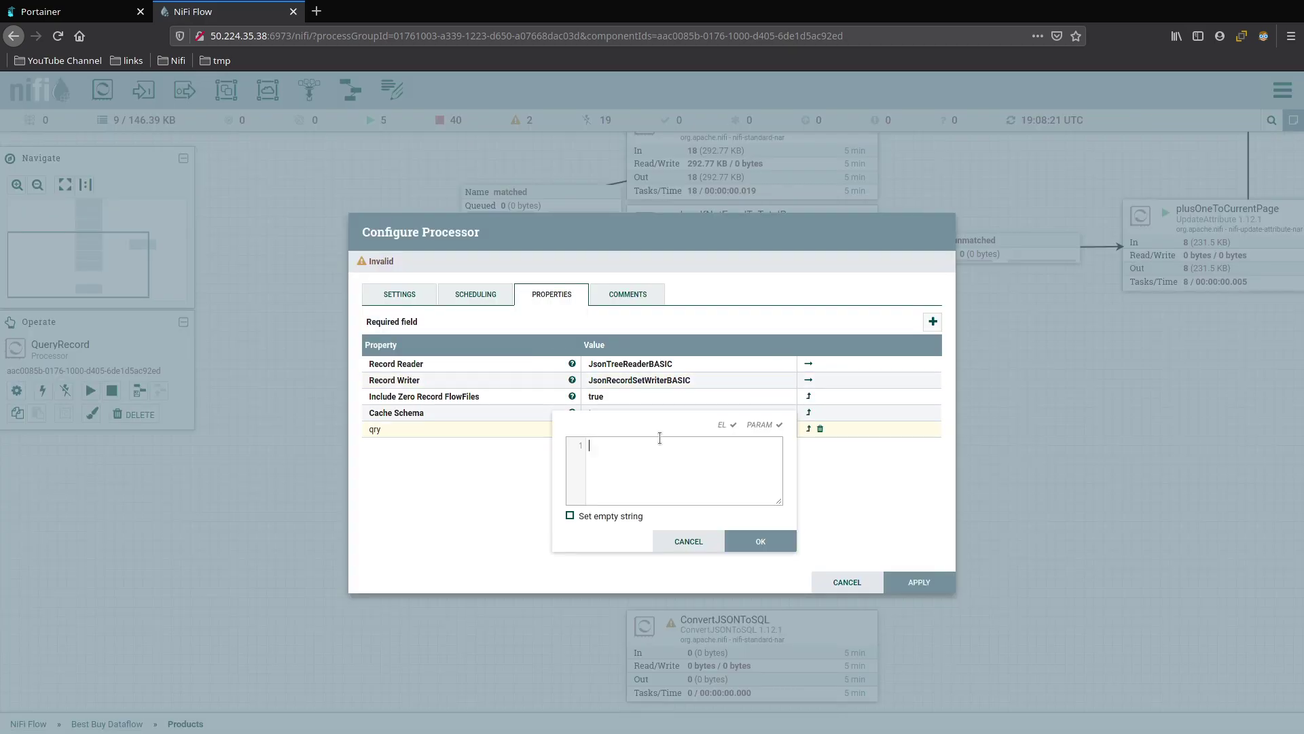
drag(634, 425, 362, 257)
drag(504, 329, 1047, 628)
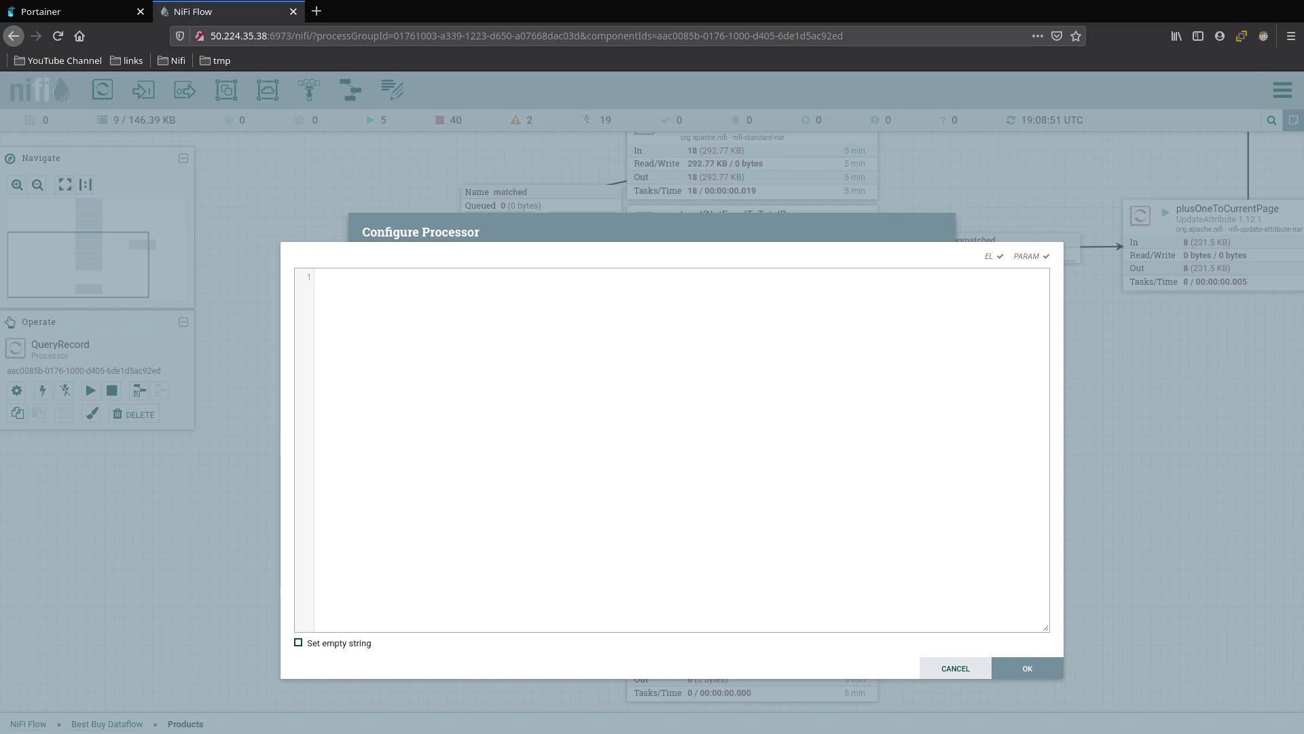
click(511, 377)
text(select *, td)
key(BackSpace)
key(BackSpace)
key(BackSpace)
key(BackSpace)
key(BackSpace)
key(BackSpace)
key(BackSpace)
key(BackSpace)
key(BackSpace)
key(BackSpace)
key(BackSpace)
key(BackSpace)
Step: Set qry to select trim(sku) as sku, name, modelNumber, manufacturer, regularPrice, salePrice, onlineAvailability, inStoreAvailability, customerReviewCount, customerReviewAverage, ${now():toNumber()} as insertTimestamp from flowfile, and apply
text(select     trim(sku) as sku,     name,     modelNumber,     manufacturer,     regularPrice,     salePrice,     onlineAvailability,     inStoreAvailability,     customerReviewCount,     customerReviewAverage,     ${now():toNumber()} as insertTimestamp from flowfile)
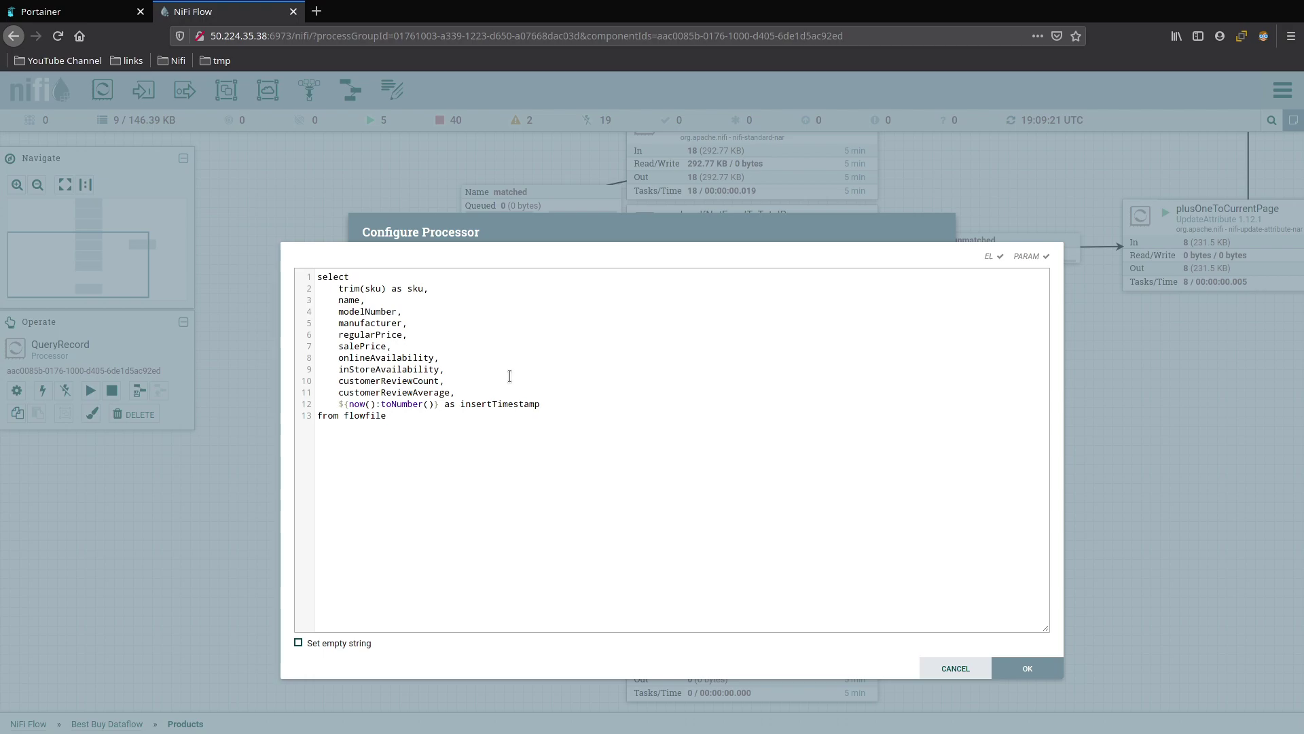
click(386, 286)
click(448, 291)
click(544, 408)
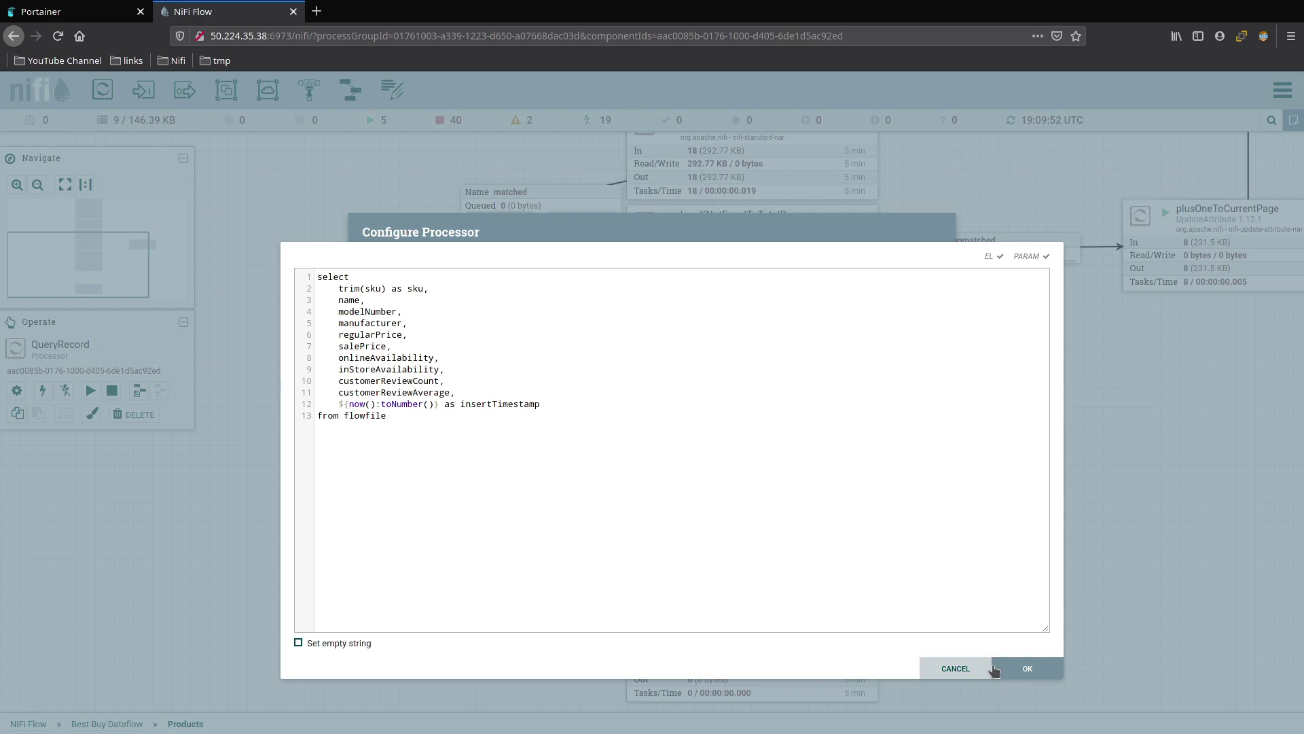
click(1008, 670)
click(924, 588)
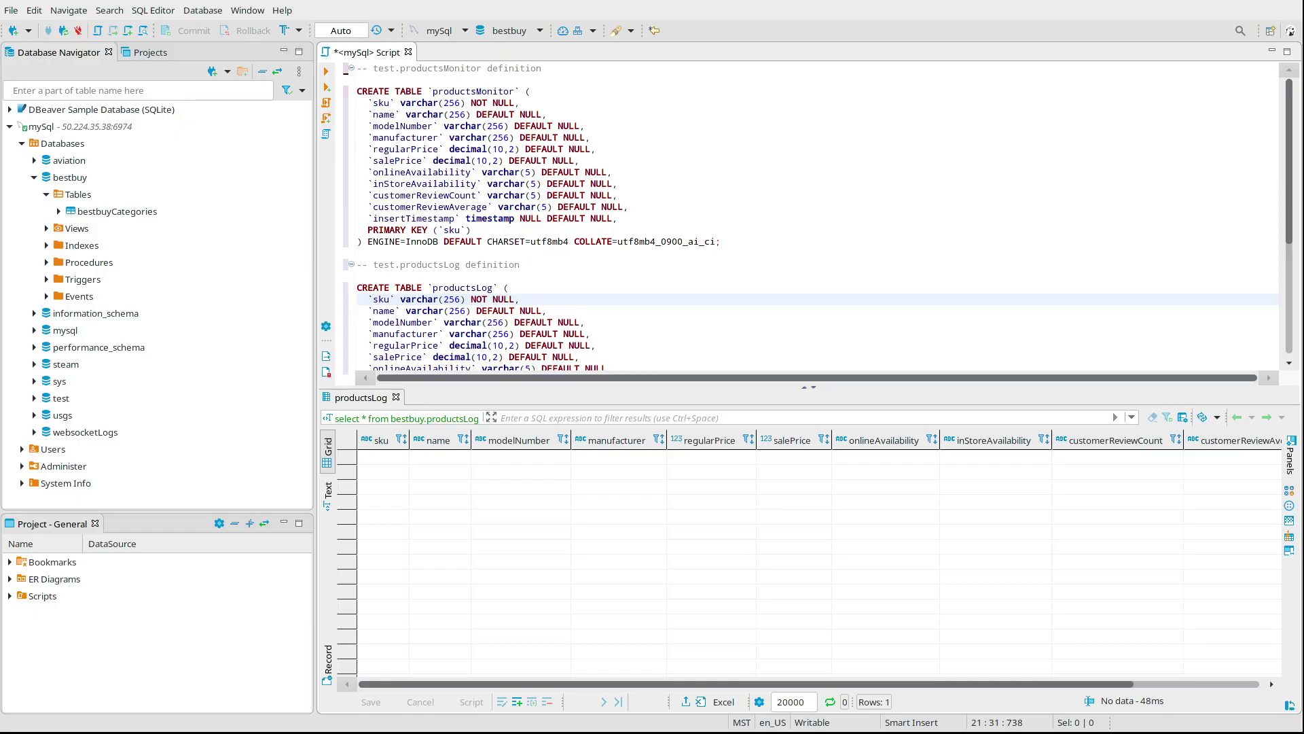
Step: Switch to DBeaver and examine the primary key in the productsMonitor table definition of the mySql script
click(278, 615)
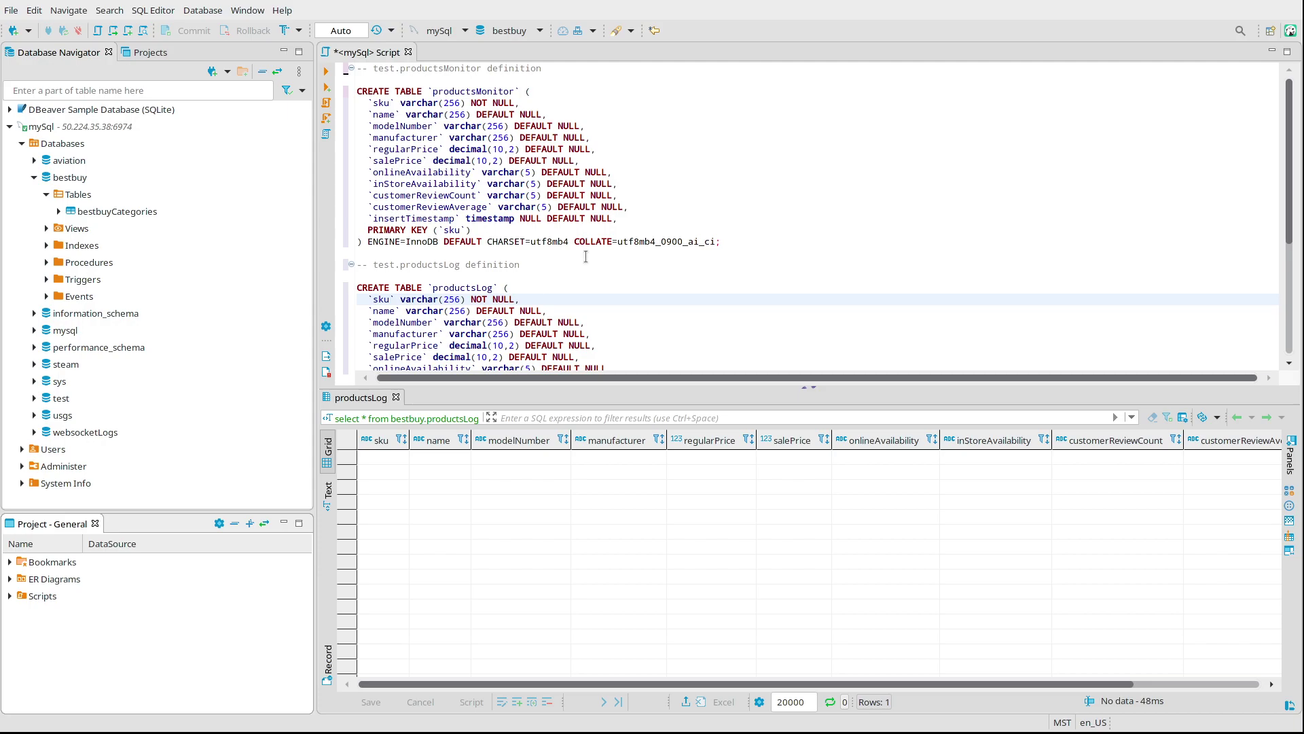
click(478, 231)
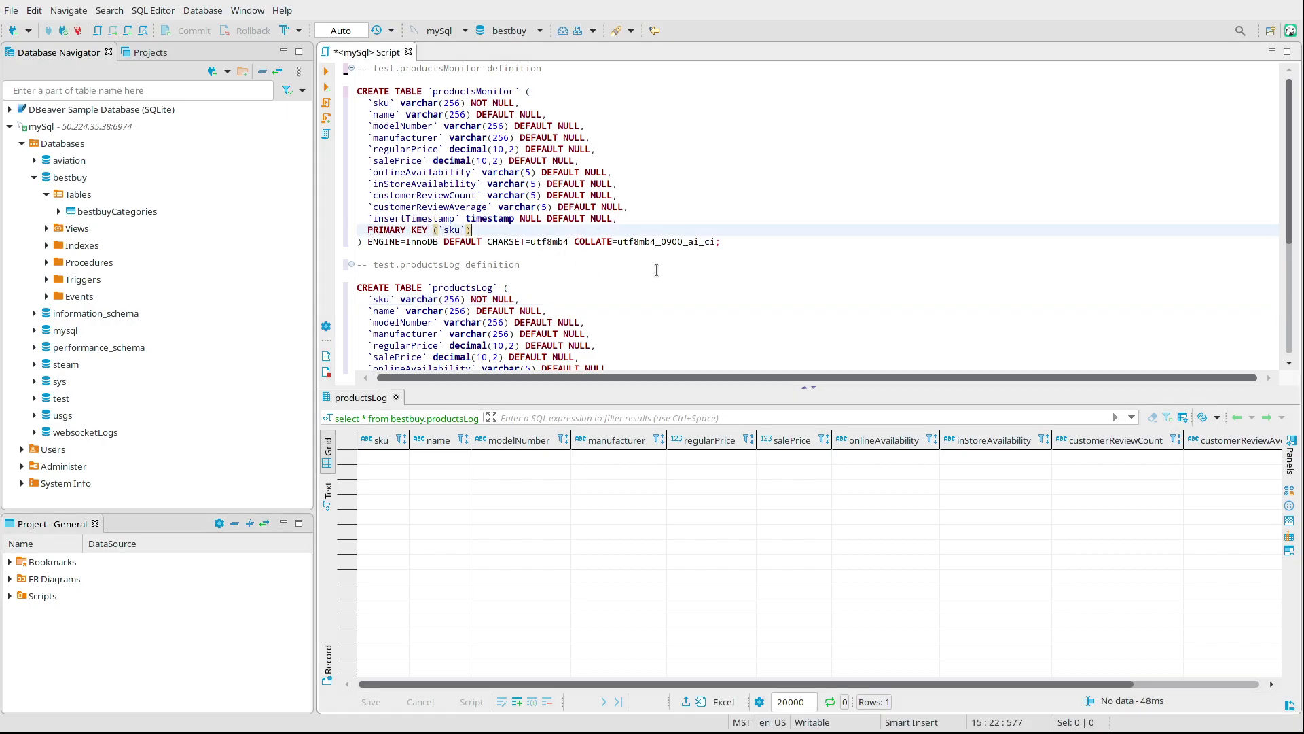
Step: Run the CREATE TABLE statements for productsMonitor and productsLog from the mySql script
click(730, 241)
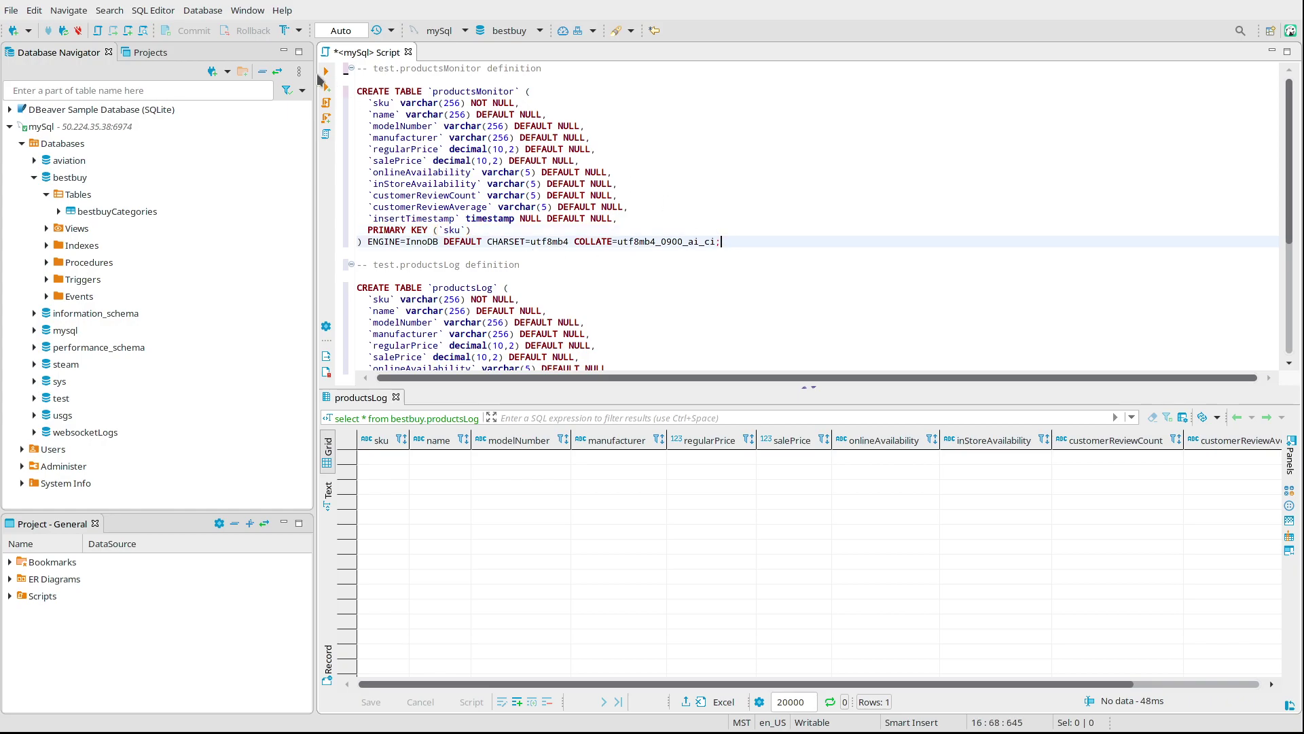
click(327, 75)
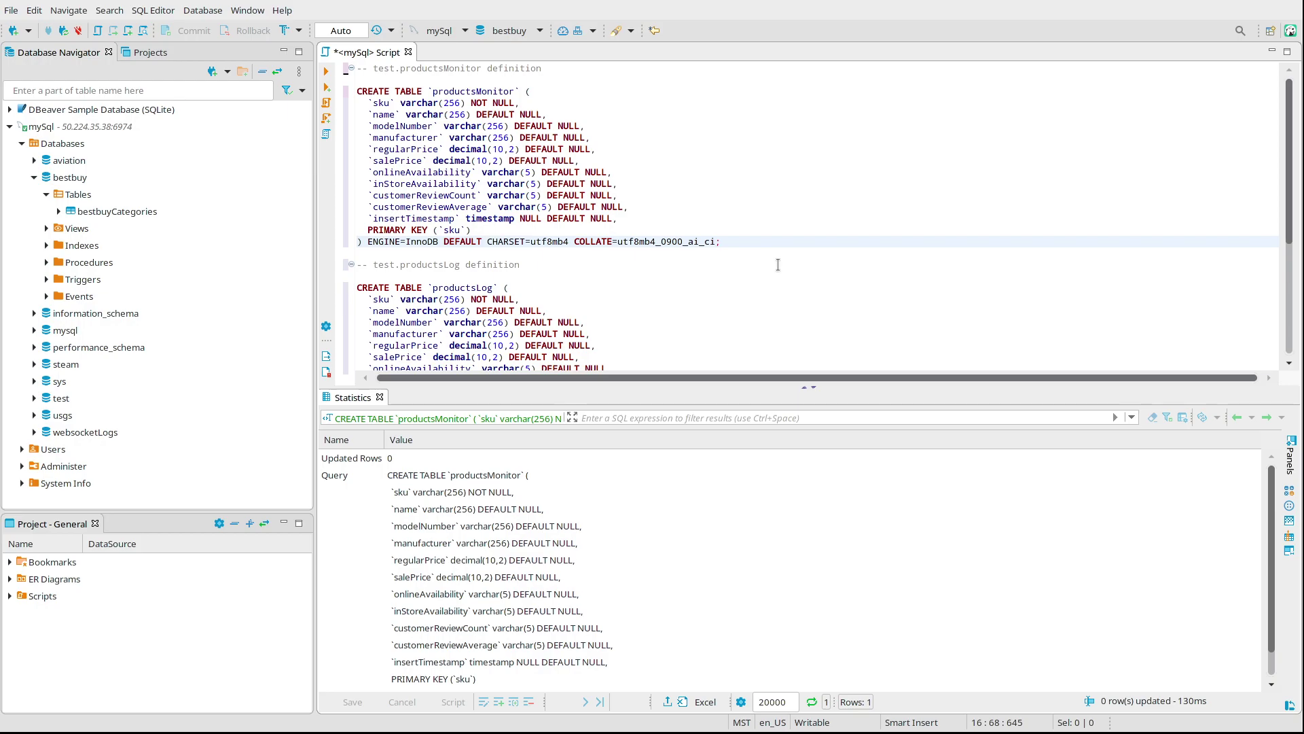
scroll(778, 265, down, 3)
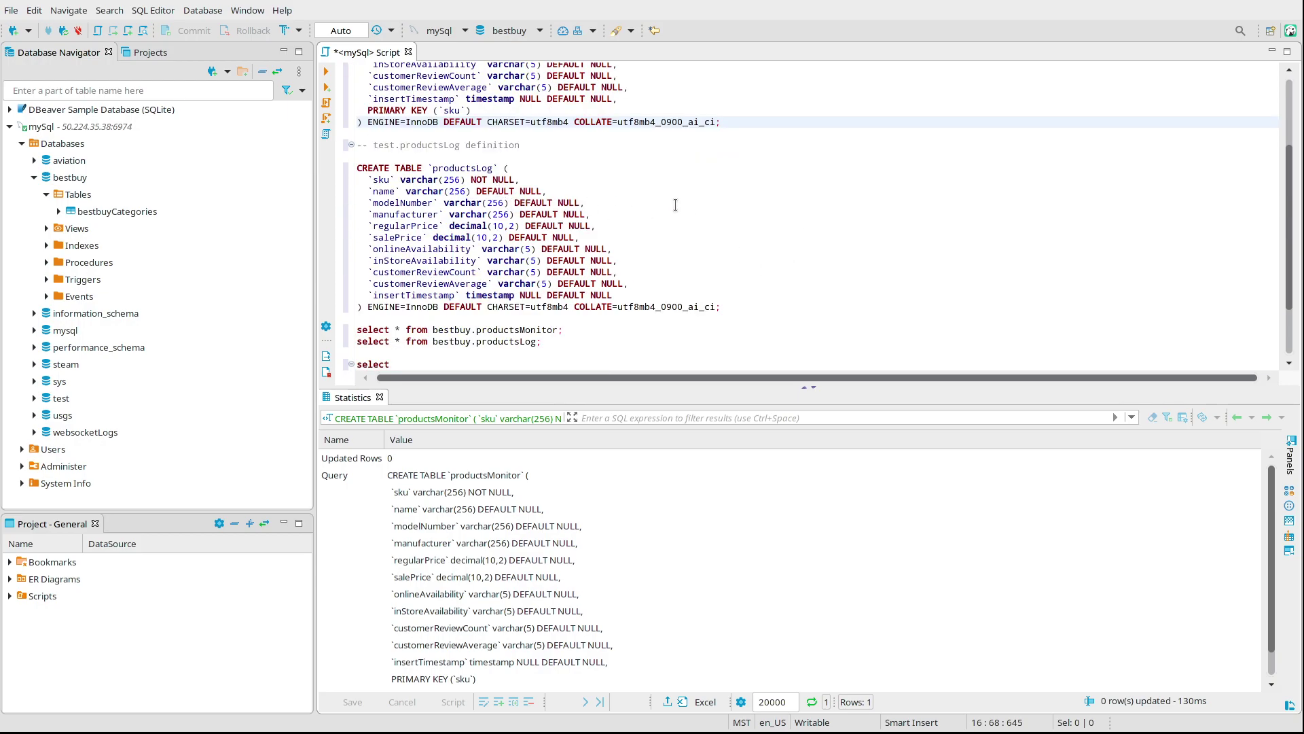
scroll(676, 205, up, 2)
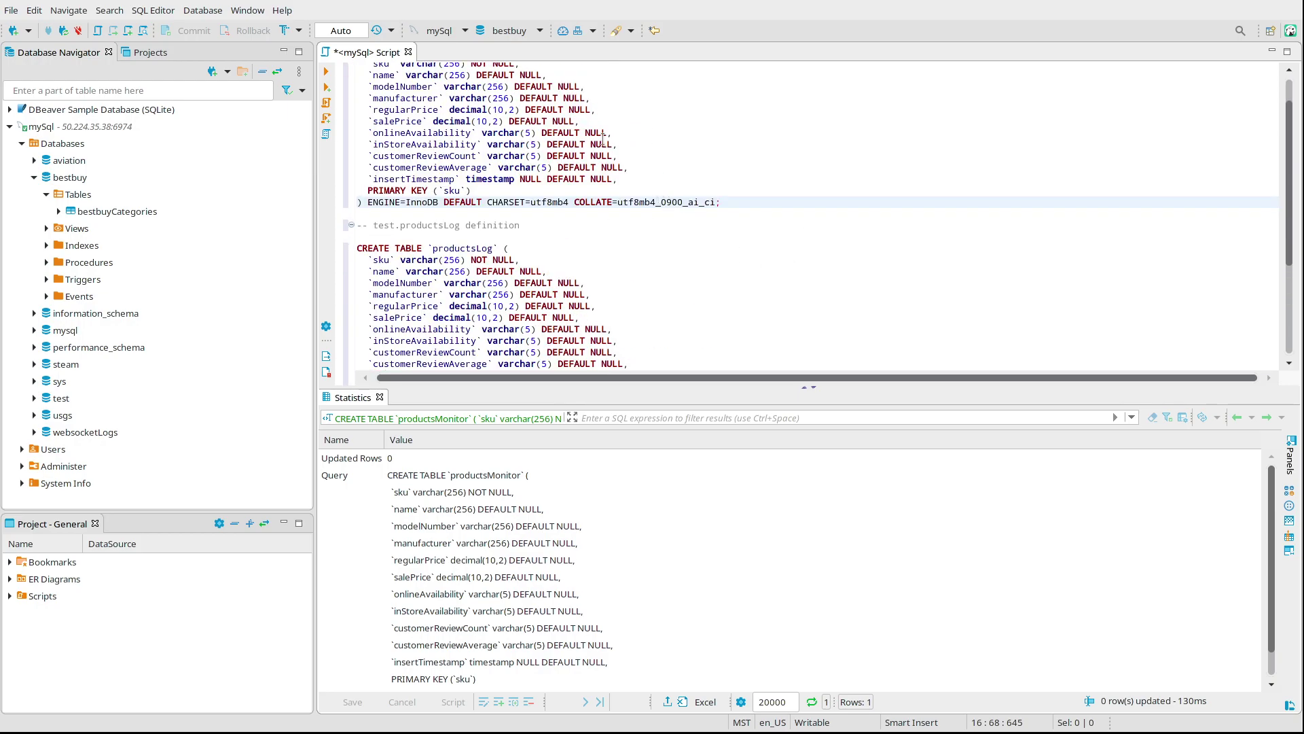
scroll(604, 140, up, 1)
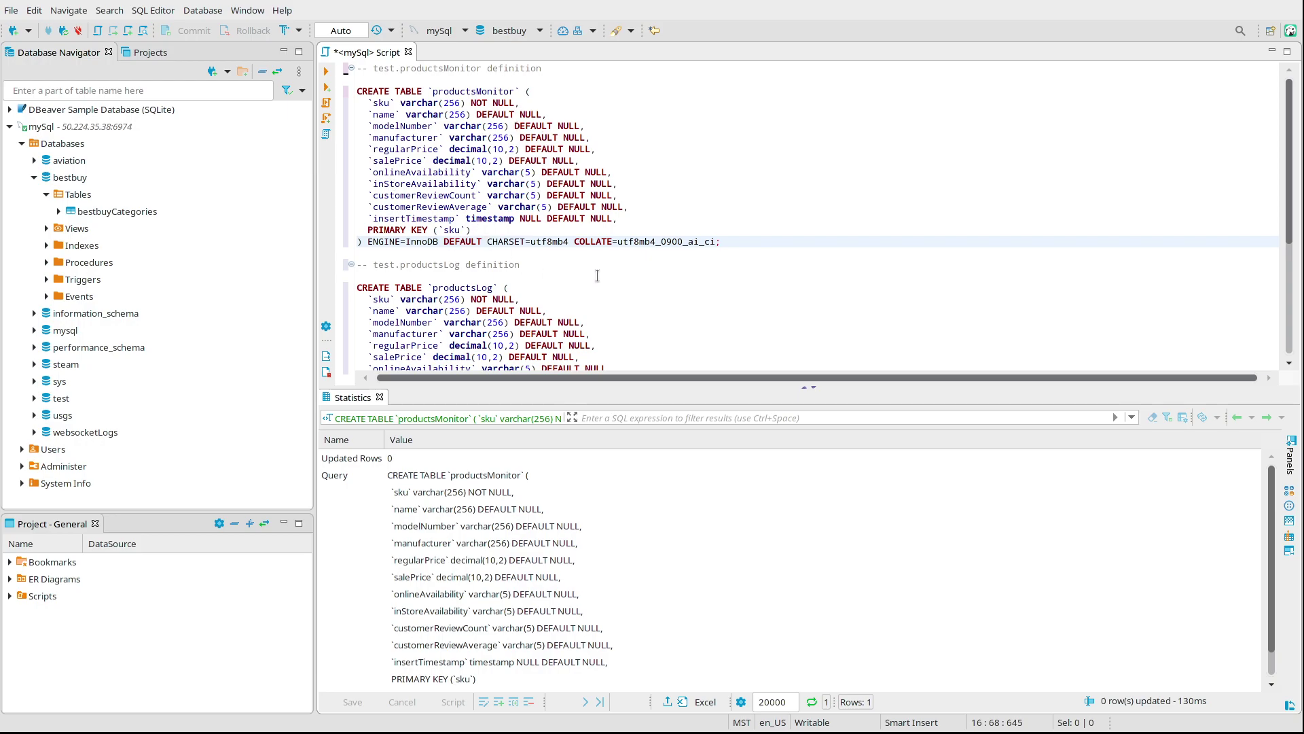
scroll(608, 265, down, 2)
scroll(646, 246, down, 2)
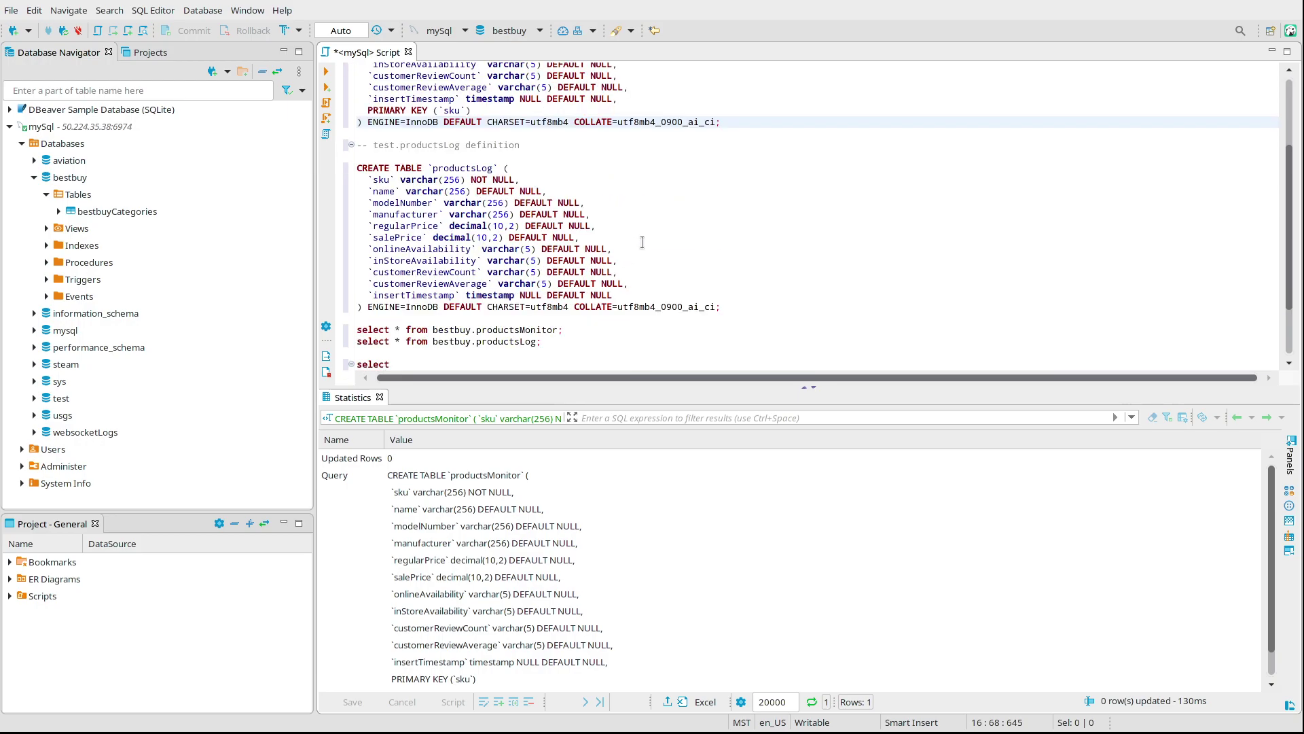
click(739, 266)
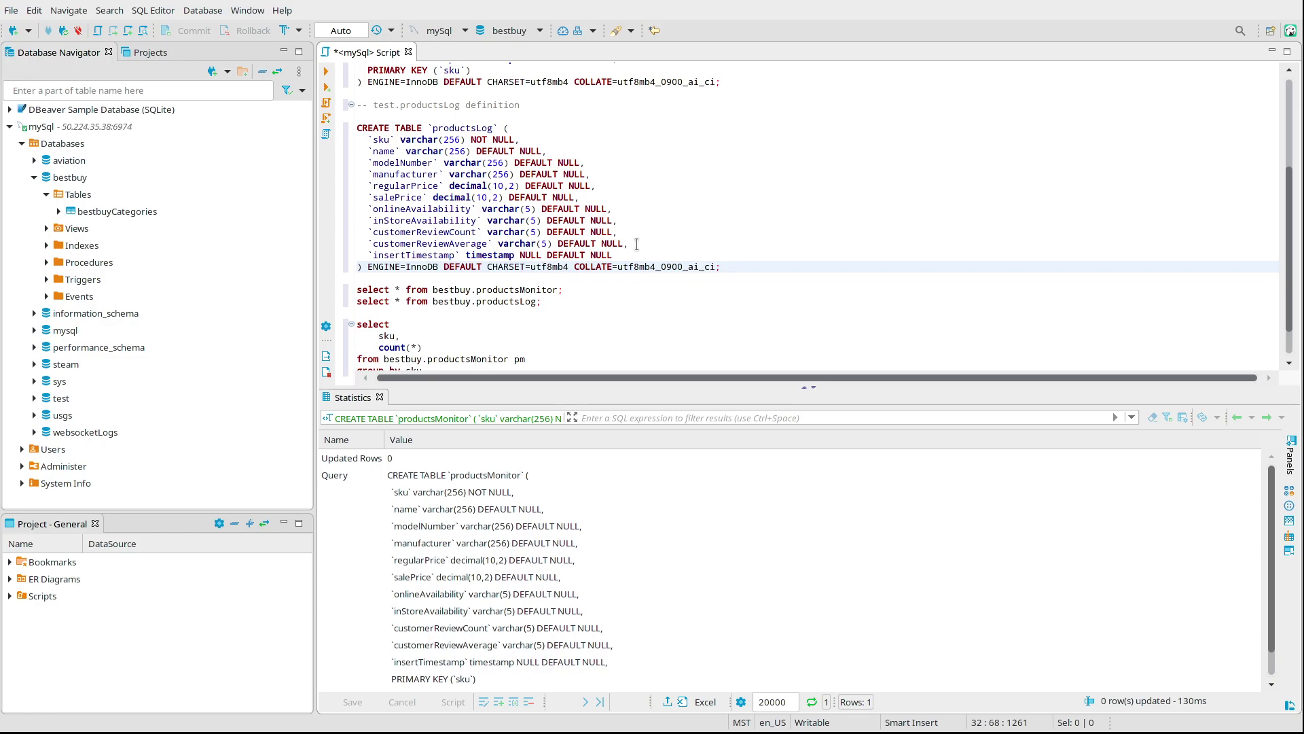
click(325, 73)
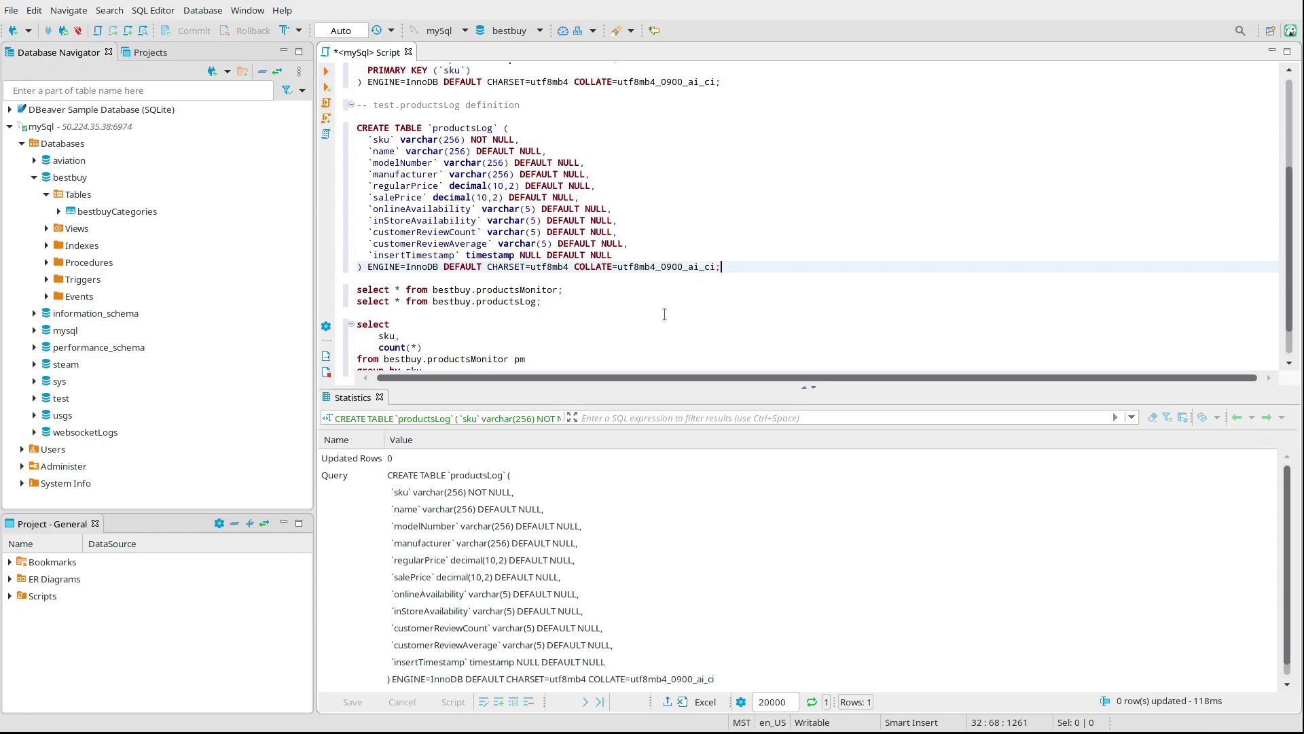
Step: Run select * queries on bestbuy.productsMonitor and bestbuy.productsLog to check both tables
key(Down)
key(Down)
click(326, 75)
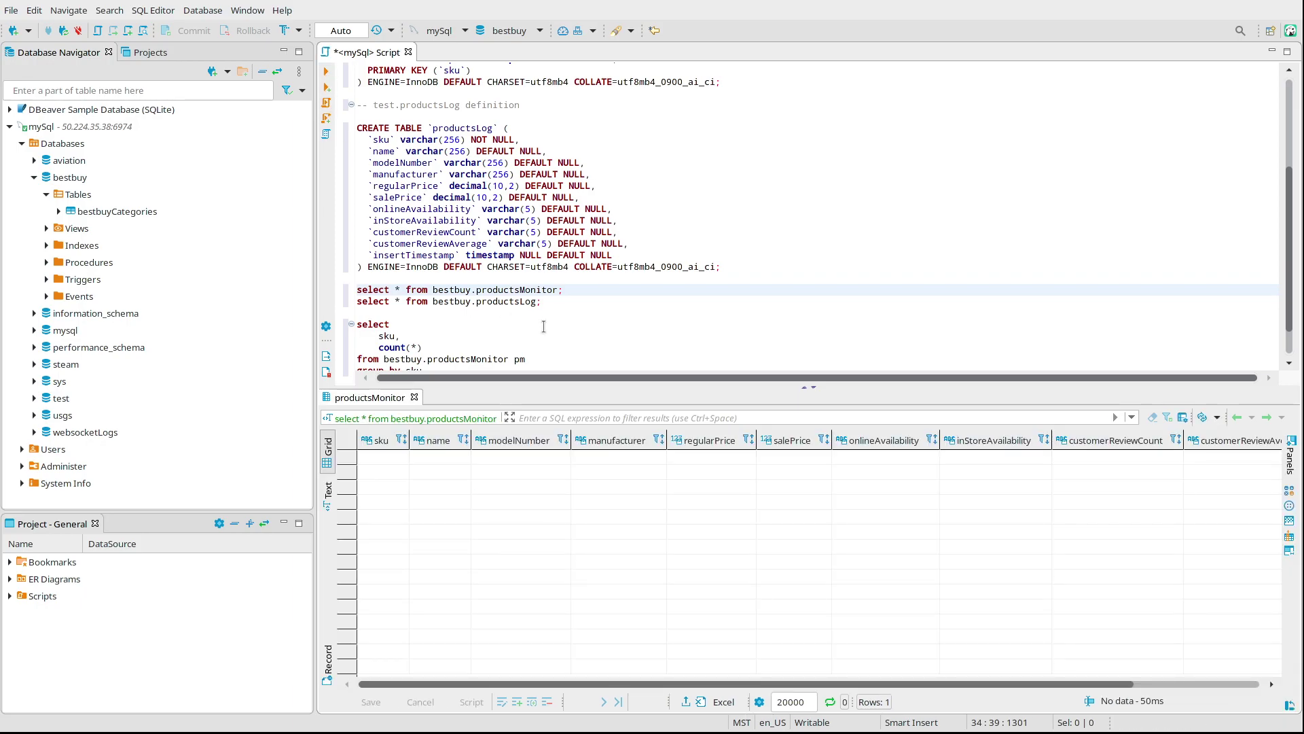
key(Down)
click(327, 73)
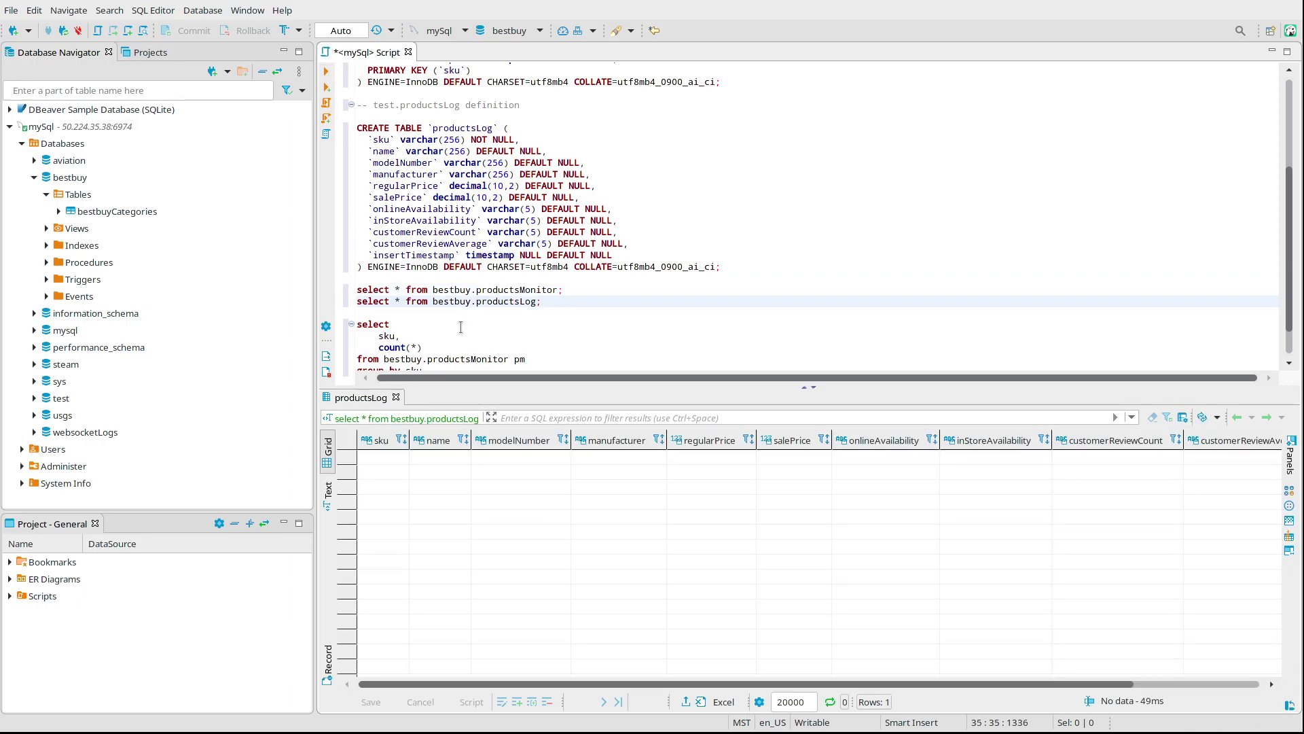
Step: Refresh the list of tables in the bestbuy database
scroll(461, 328, down, 1)
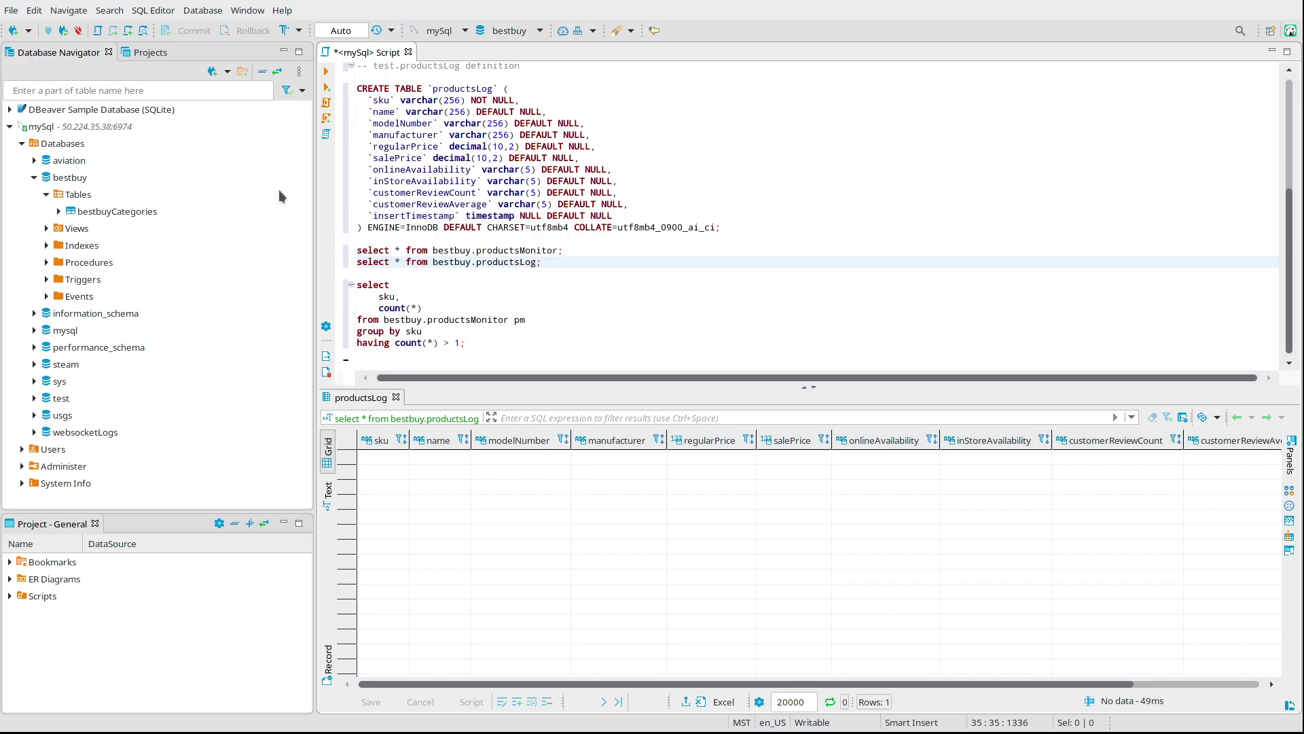
click(81, 195)
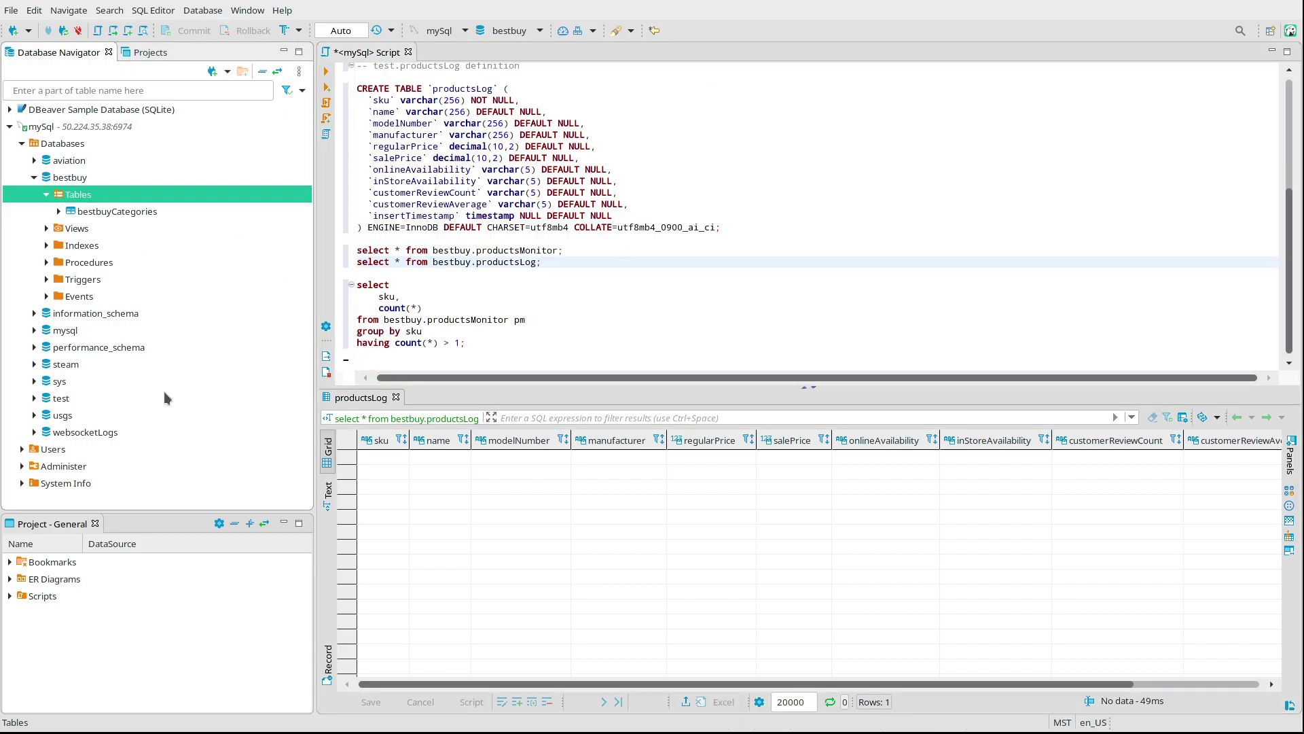
key(F5)
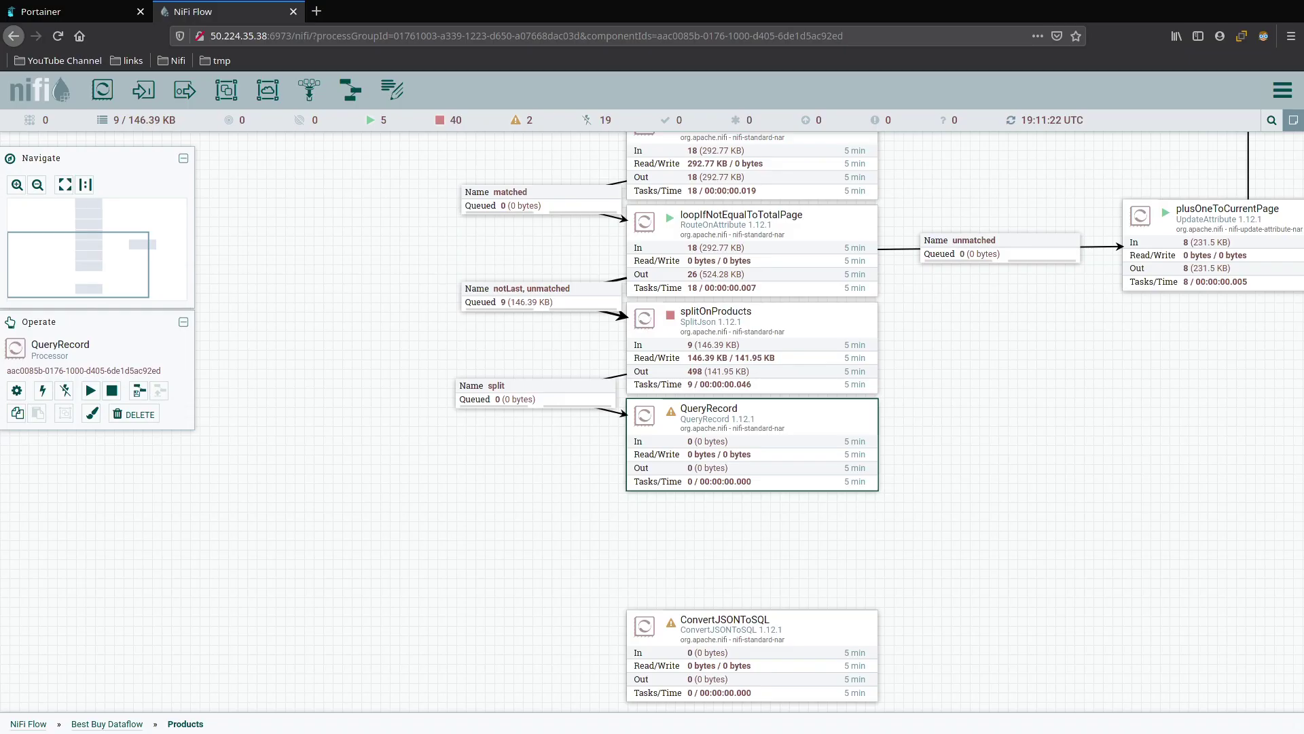
Step: Switch to NiFi, move ConvertJSONToSQL closer to QueryRecord, and connect QueryRecord to it for the qry relationship
click(293, 492)
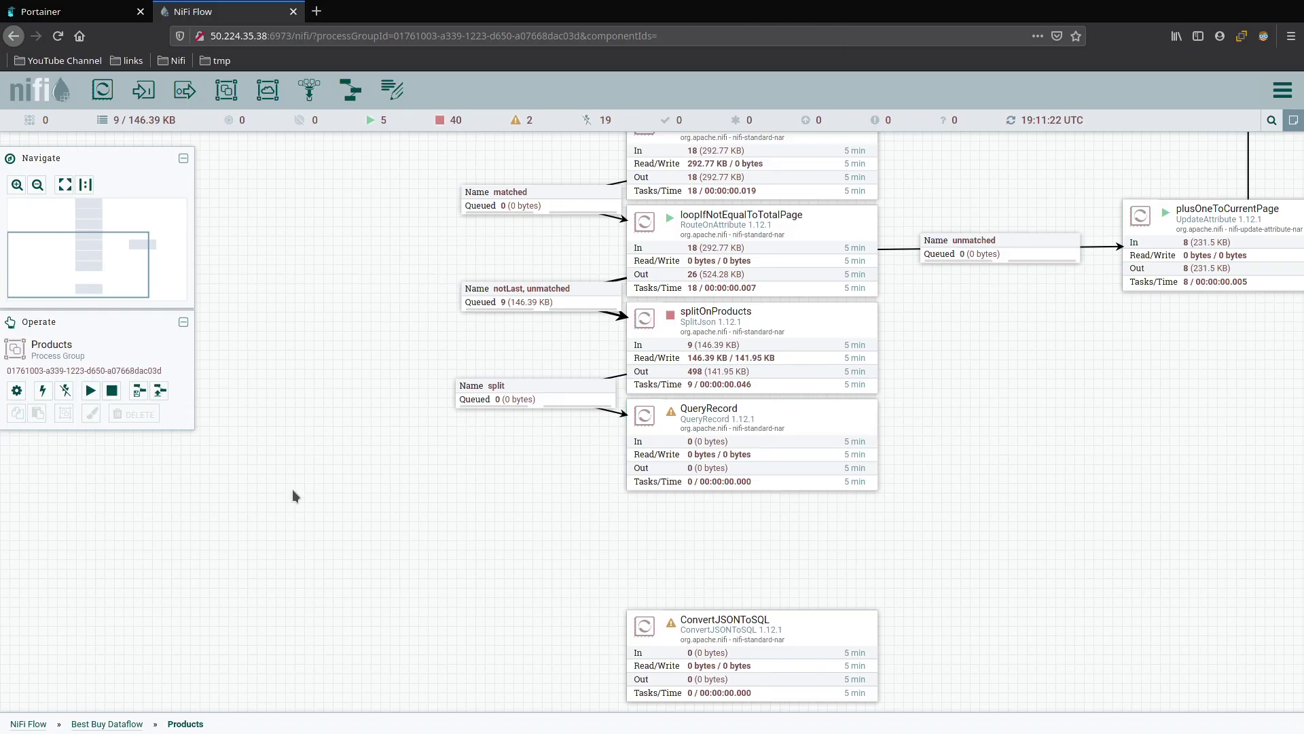
drag(920, 527, 997, 441)
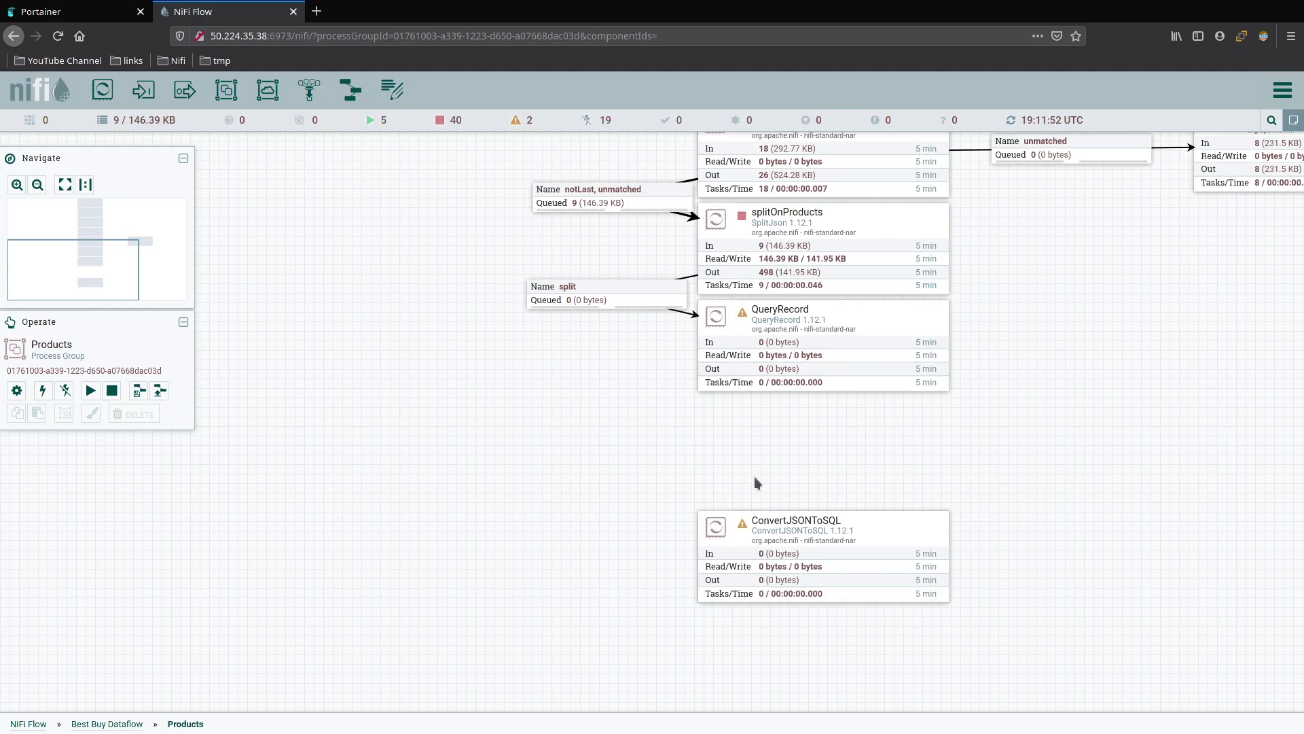
drag(663, 451, 785, 450)
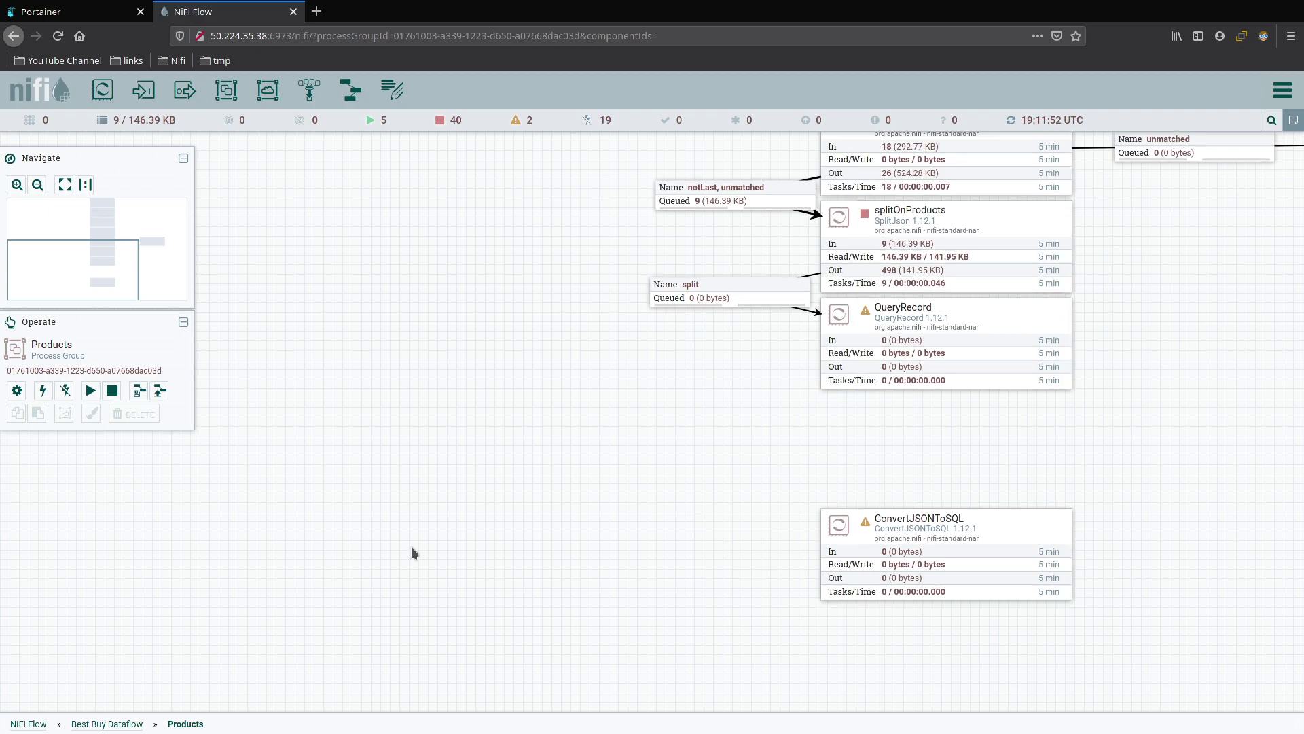
drag(1011, 523, 827, 501)
drag(946, 344, 669, 522)
click(393, 416)
click(907, 581)
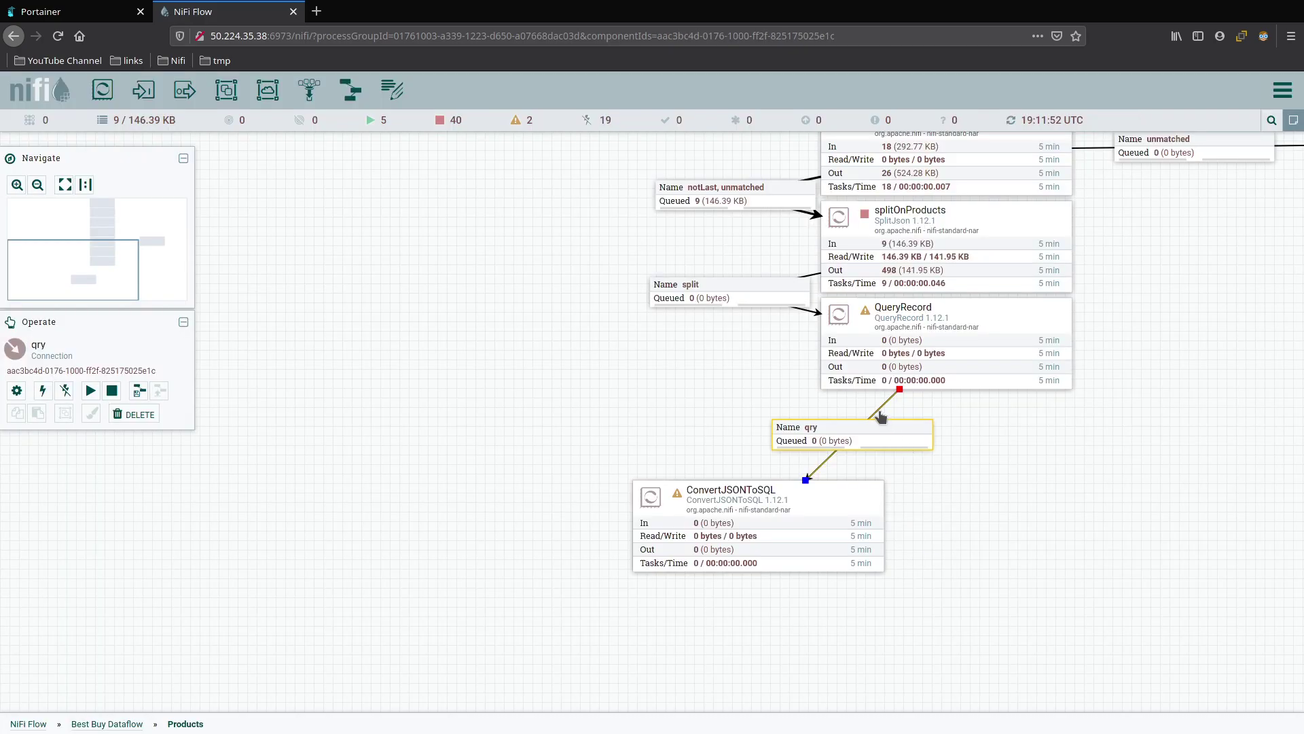
Step: Bend the qry connection beside QueryRecord and place ConvertJSONToSQL directly beneath the connection's label
drag(1051, 528, 976, 502)
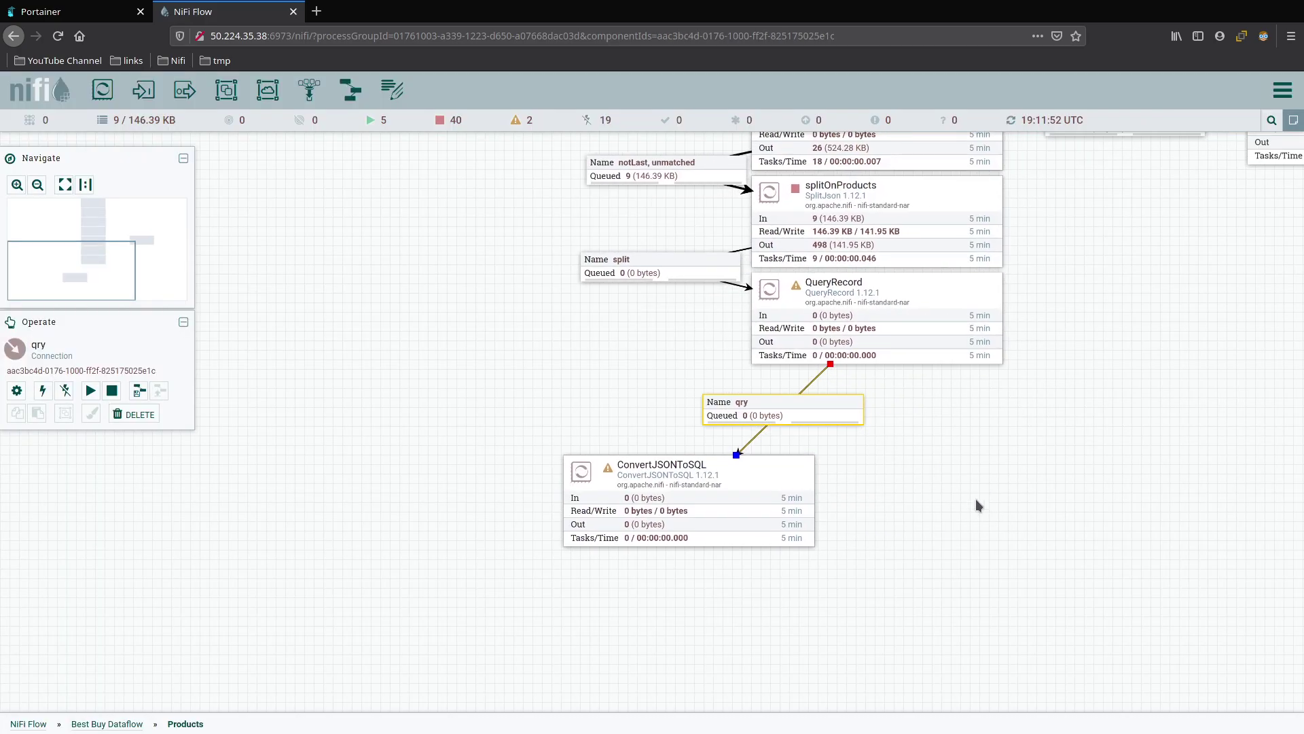
double_click(814, 384)
drag(814, 385, 659, 324)
drag(761, 494, 731, 551)
mouse_move(873, 514)
mouse_down()
mouse_move(875, 451)
mouse_move(876, 492)
mouse_up()
drag(756, 501, 751, 393)
drag(870, 402, 885, 420)
drag(772, 414, 779, 420)
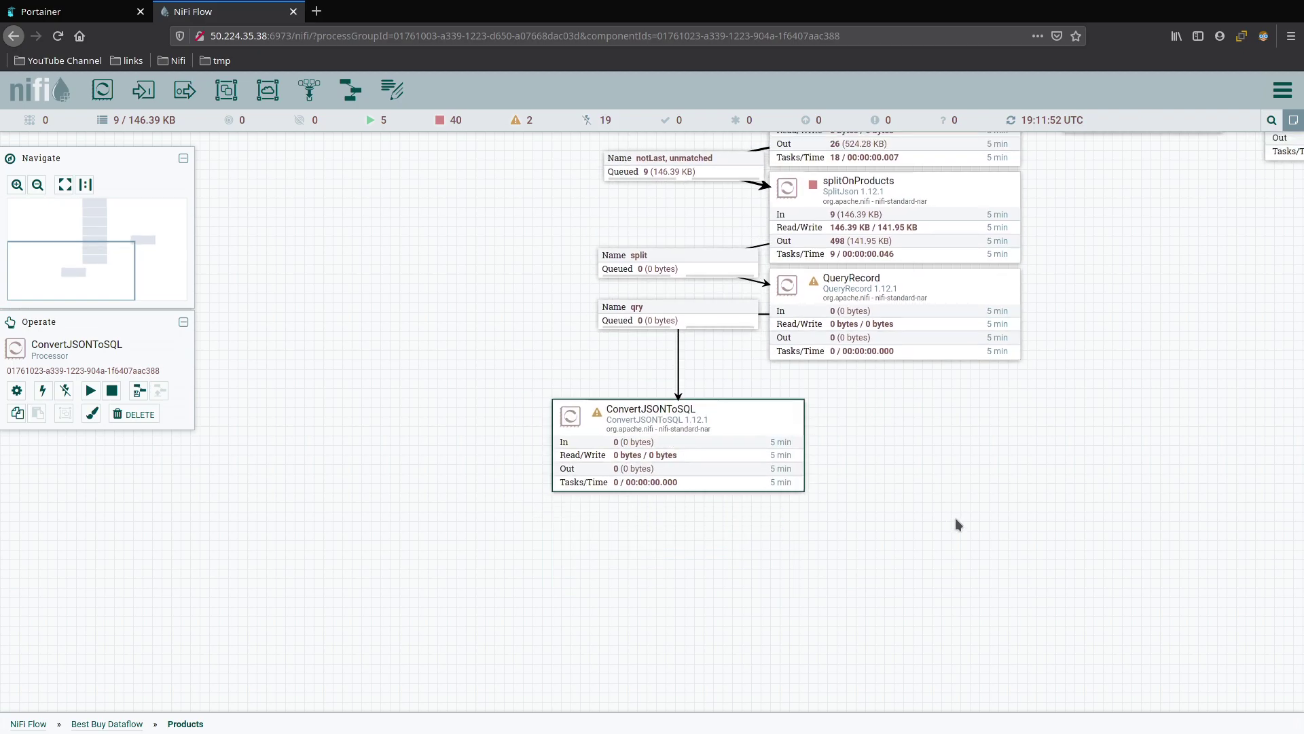
Step: Set ConvertJSONToSQL's JDBC Connection Pool to mySql Server and its Statement Type to INSERT
double_click(745, 417)
click(654, 375)
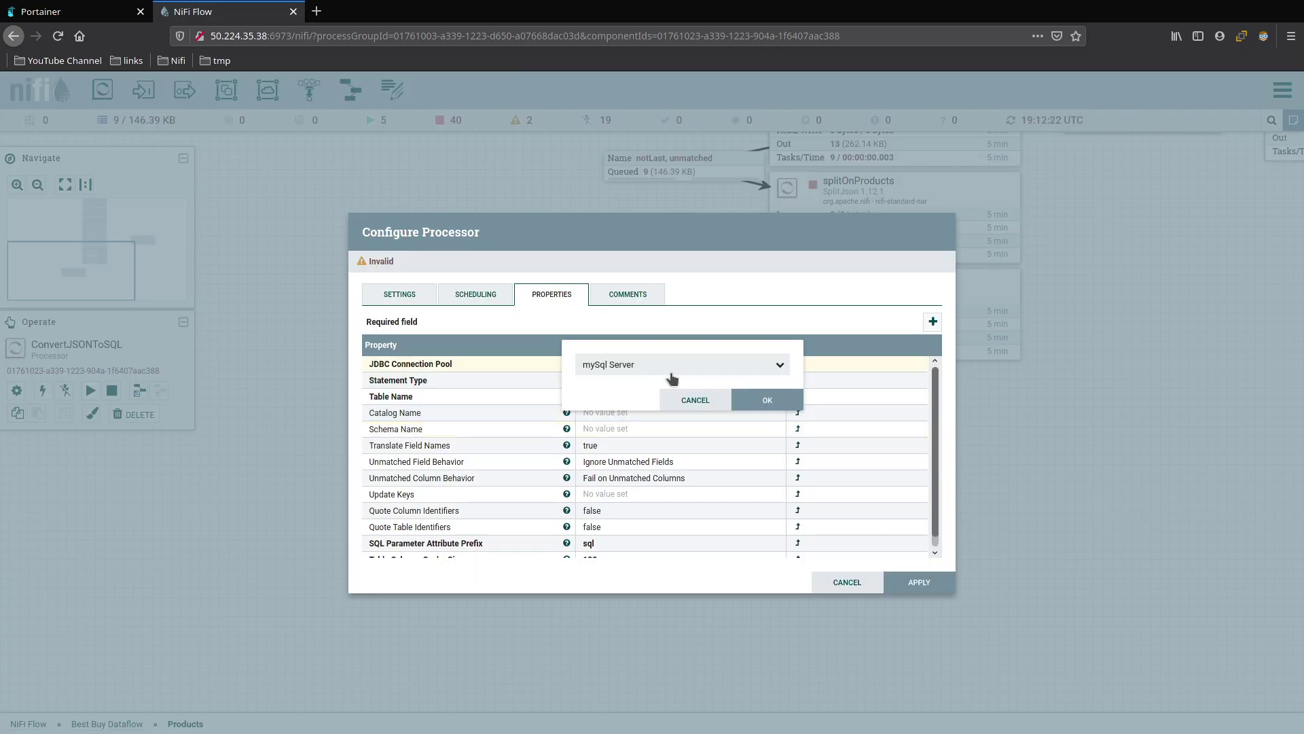
click(747, 397)
click(642, 380)
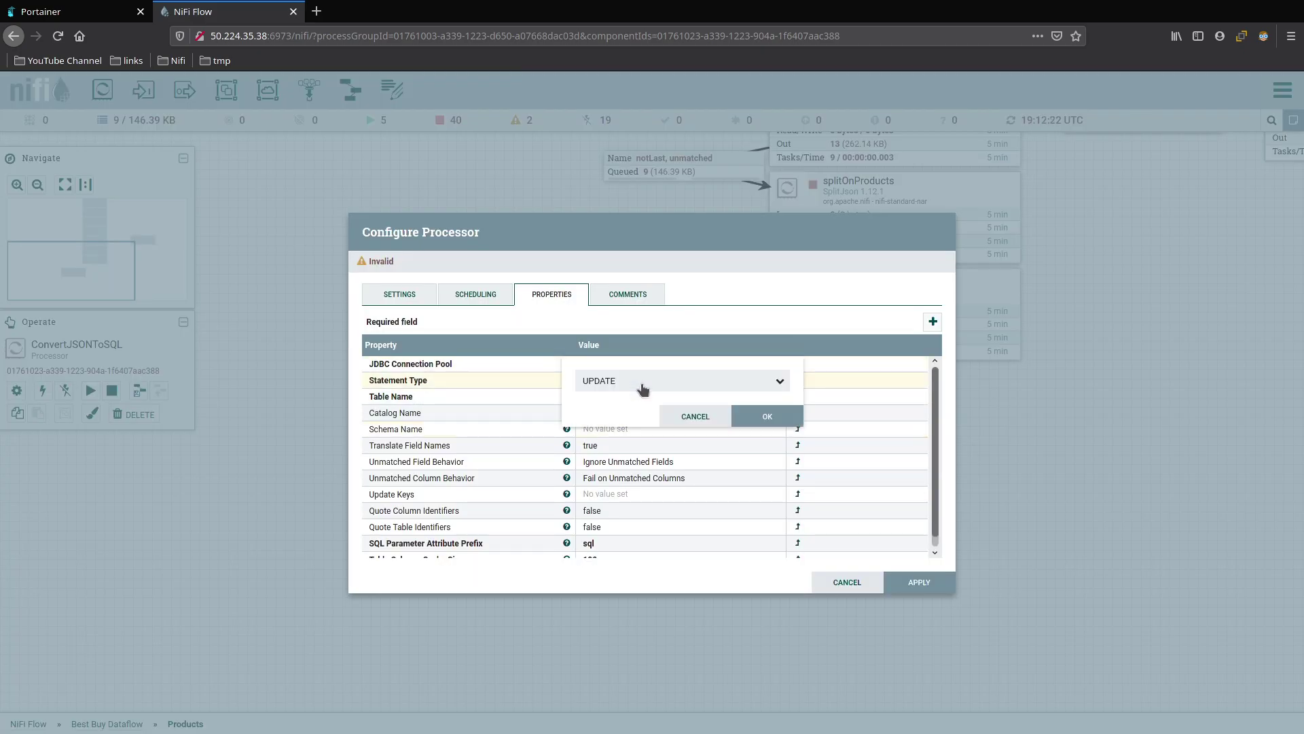
click(666, 381)
click(633, 420)
click(767, 416)
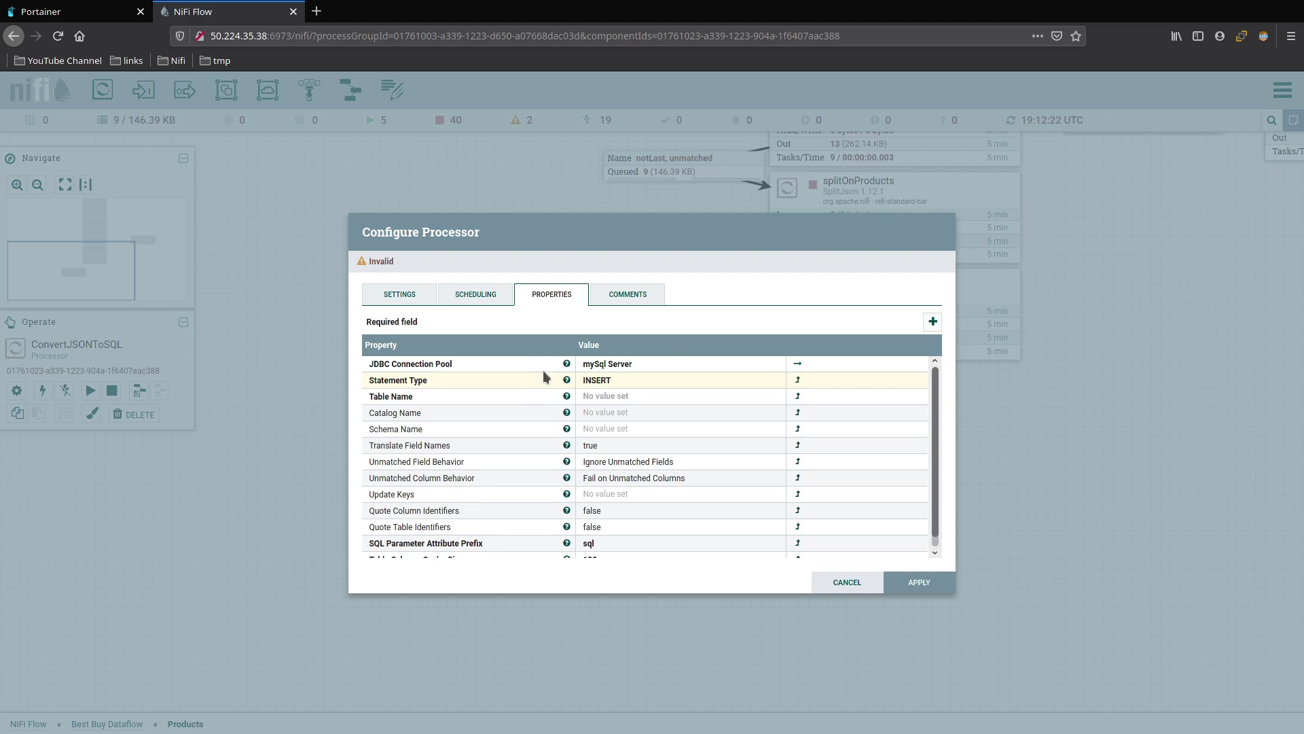
Step: Set the Table Name to productsLog and the Catalog Name to bestbuy, and apply the ConvertJSONToSQL configuration
click(665, 400)
text(productsLog)
click(750, 511)
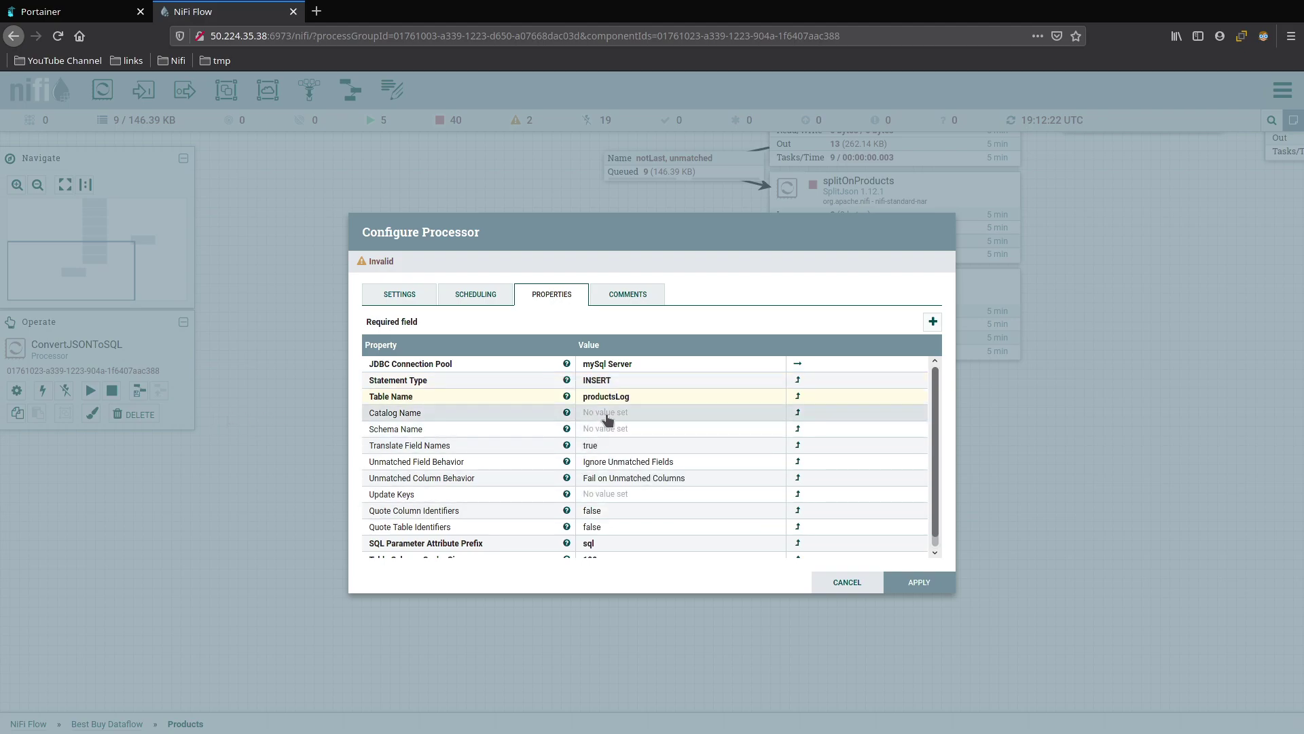
click(615, 413)
text(bestbuy)
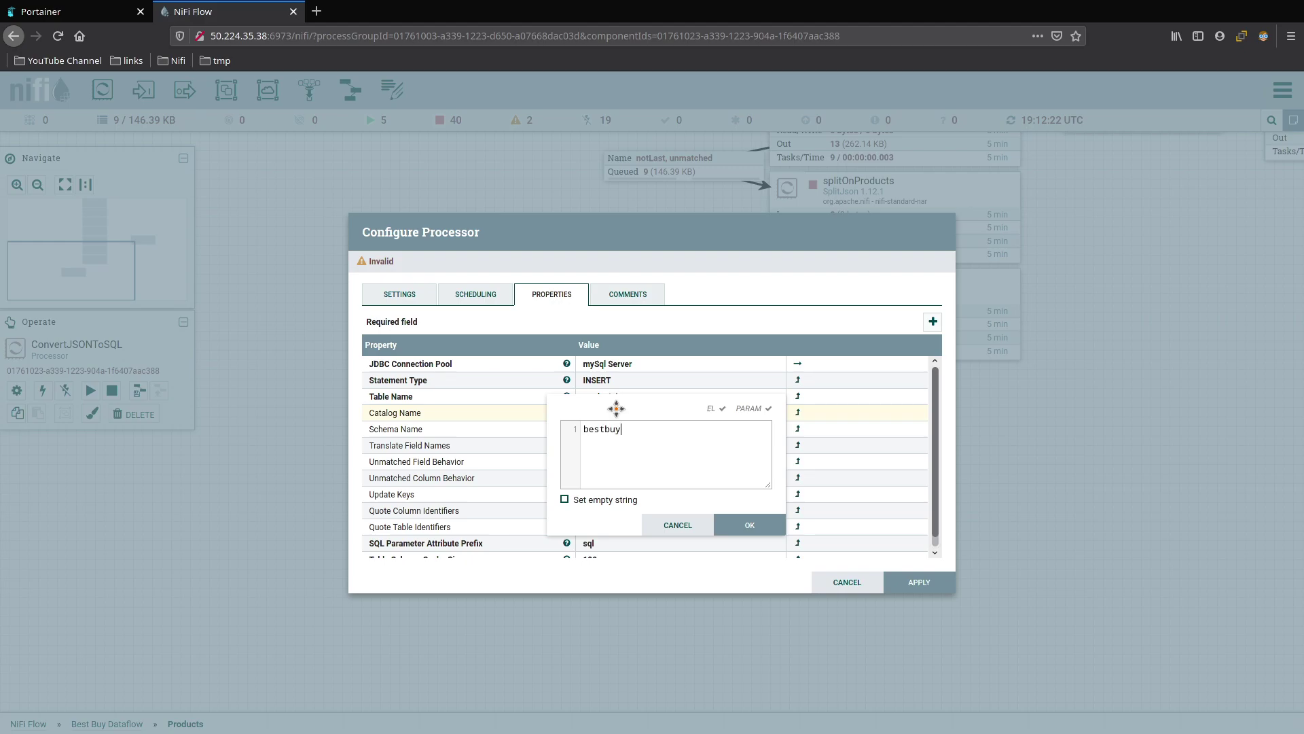
key(Return)
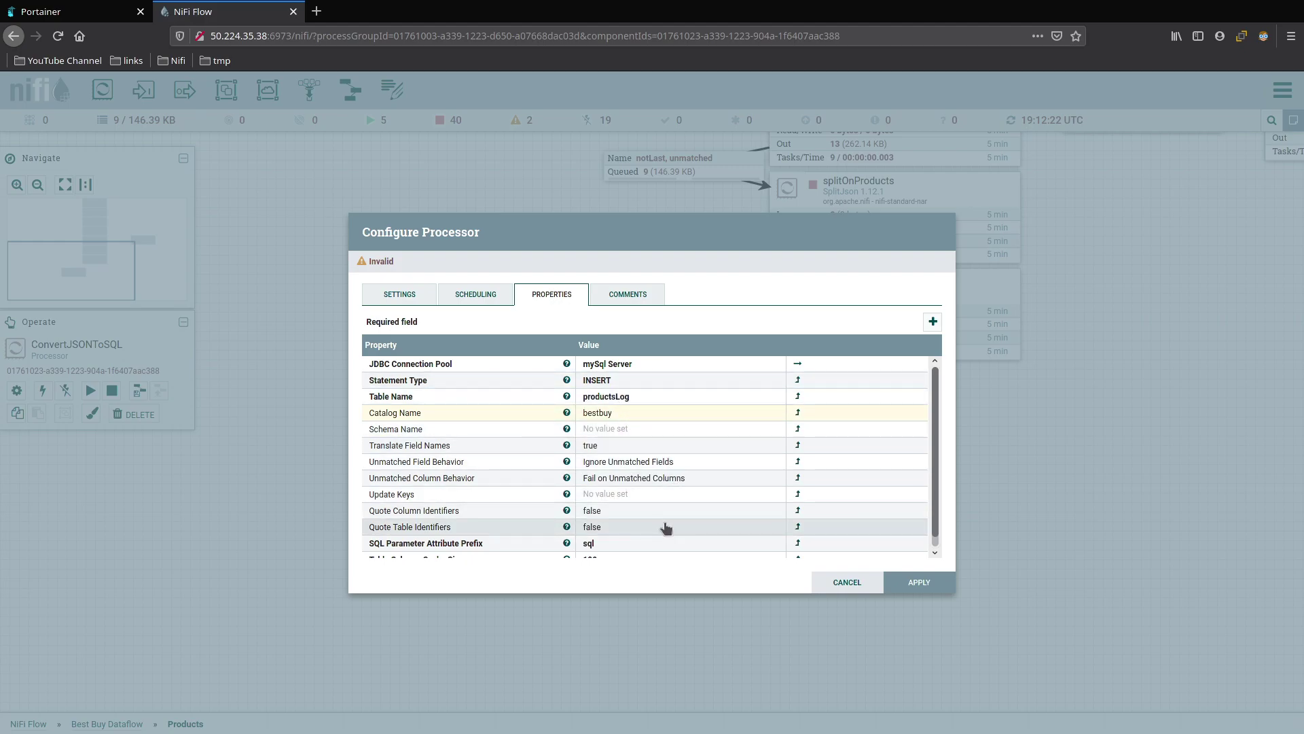
scroll(666, 520, down, 1)
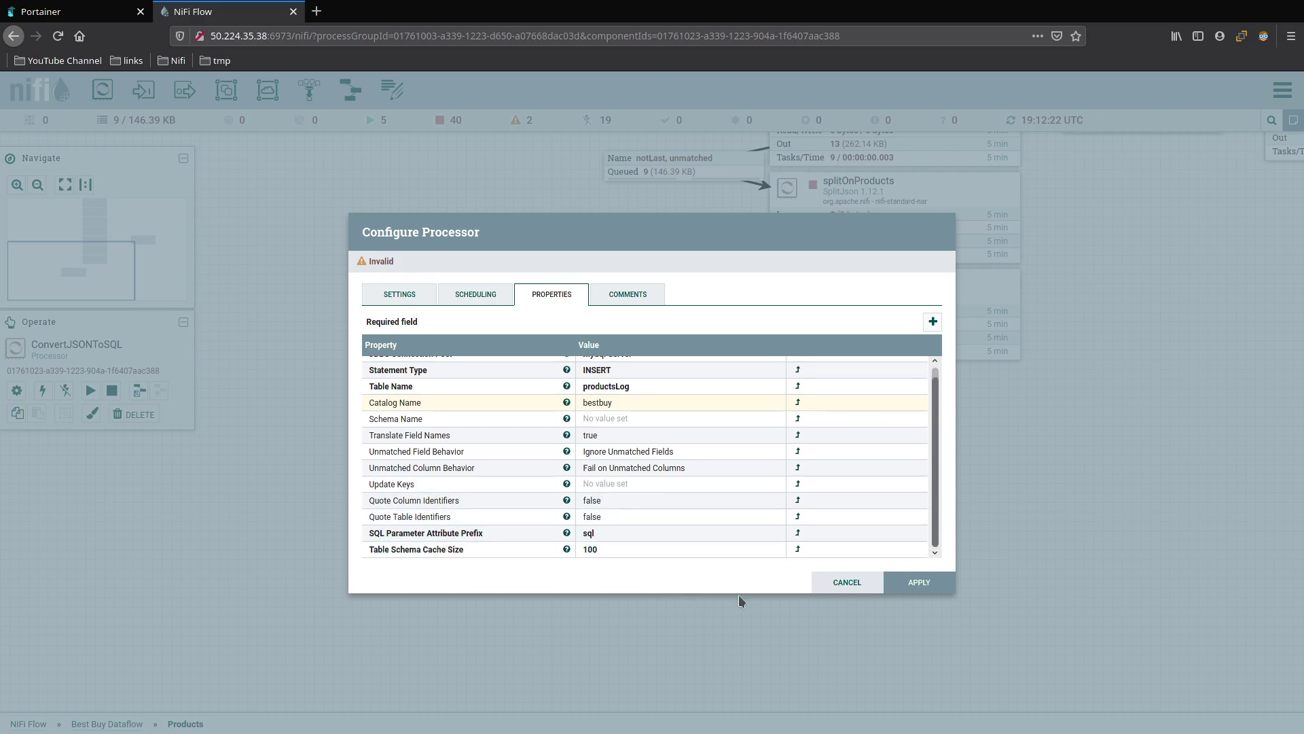
click(900, 588)
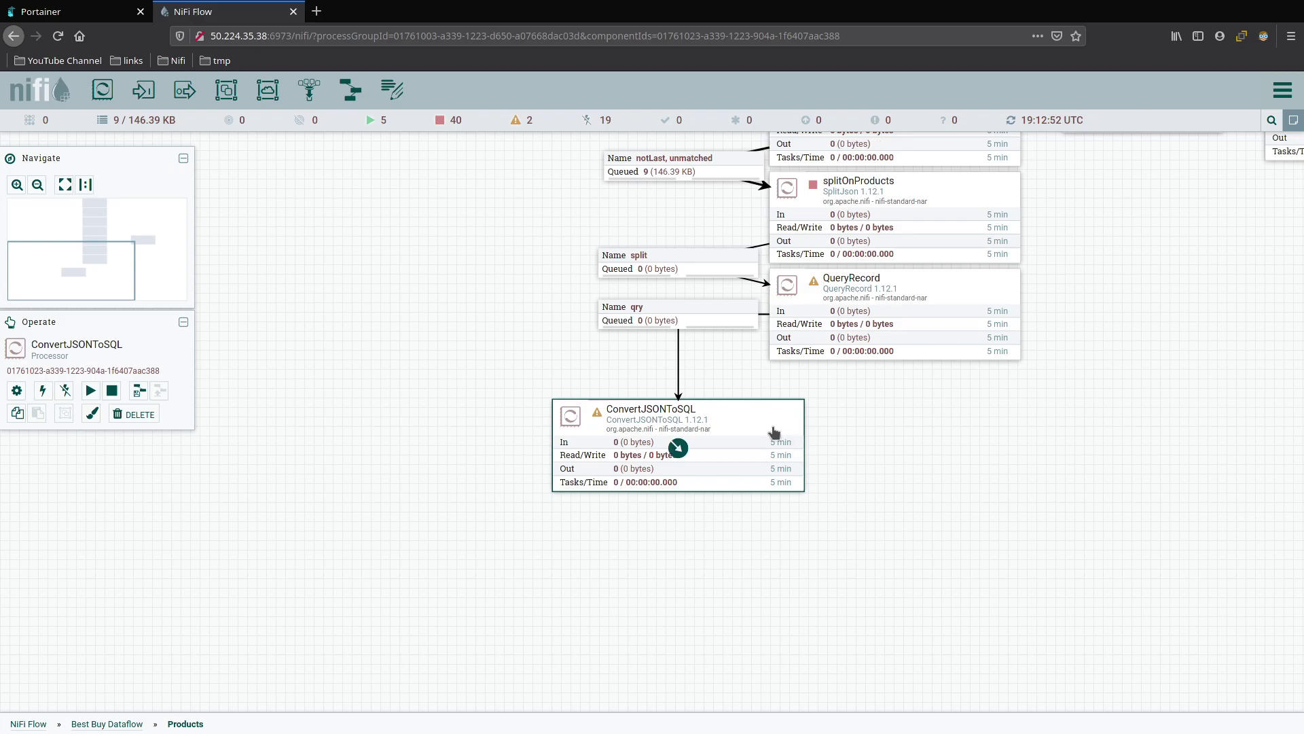
Step: Add a PutSQL processor below ConvertJSONToSQL and connect ConvertJSONToSQL to it for the sql relationship
drag(102, 90, 532, 588)
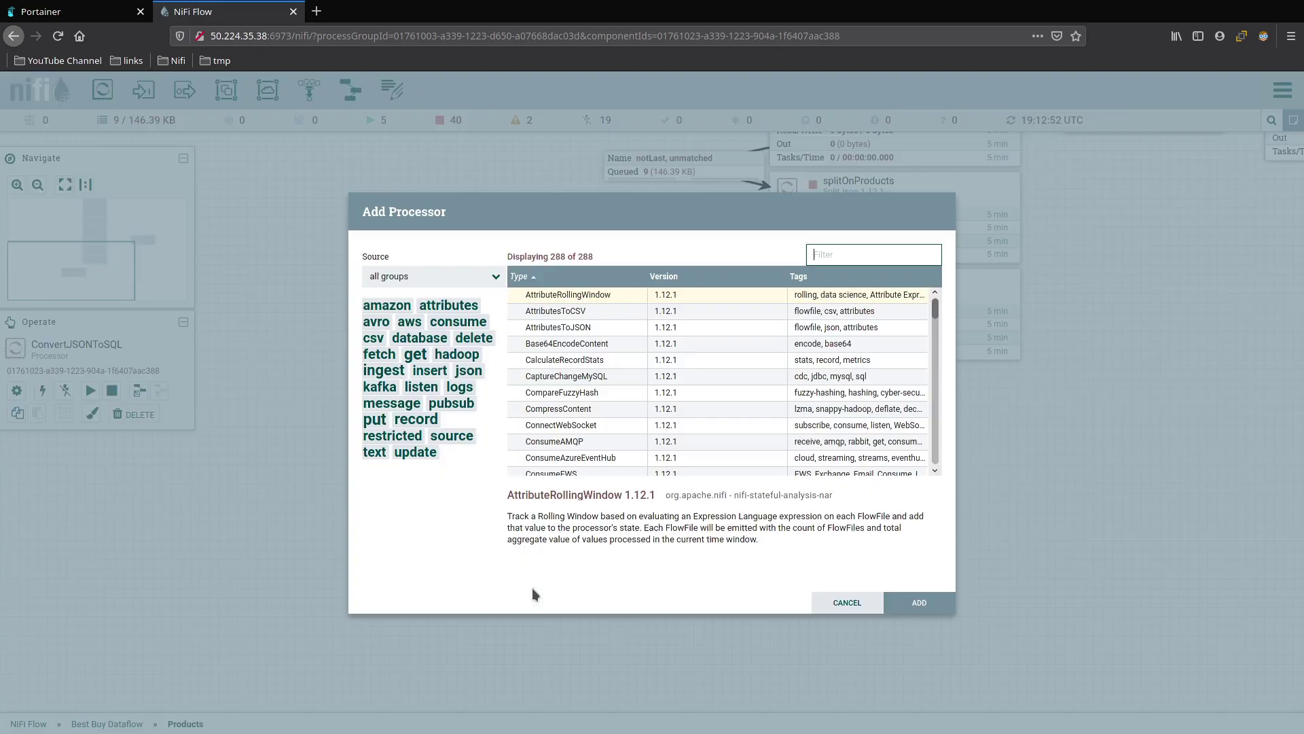
text(putsql)
key(Return)
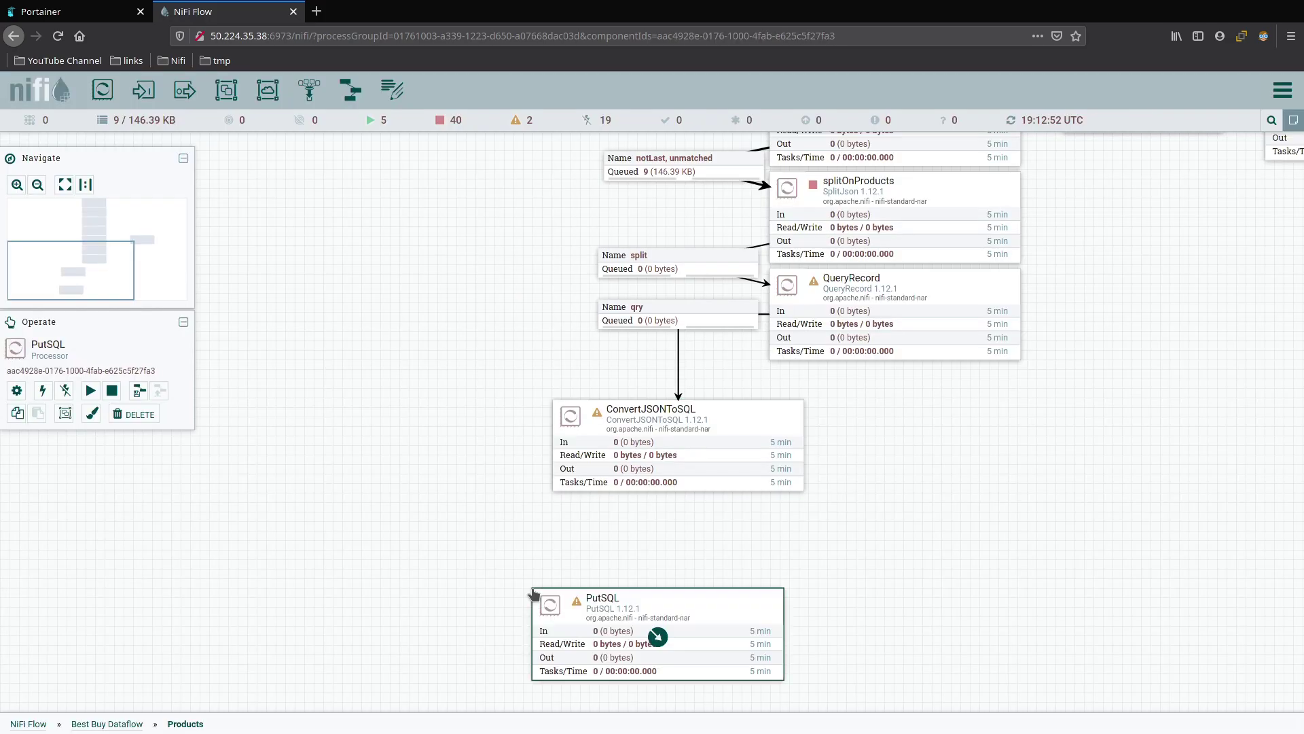
drag(683, 449, 657, 635)
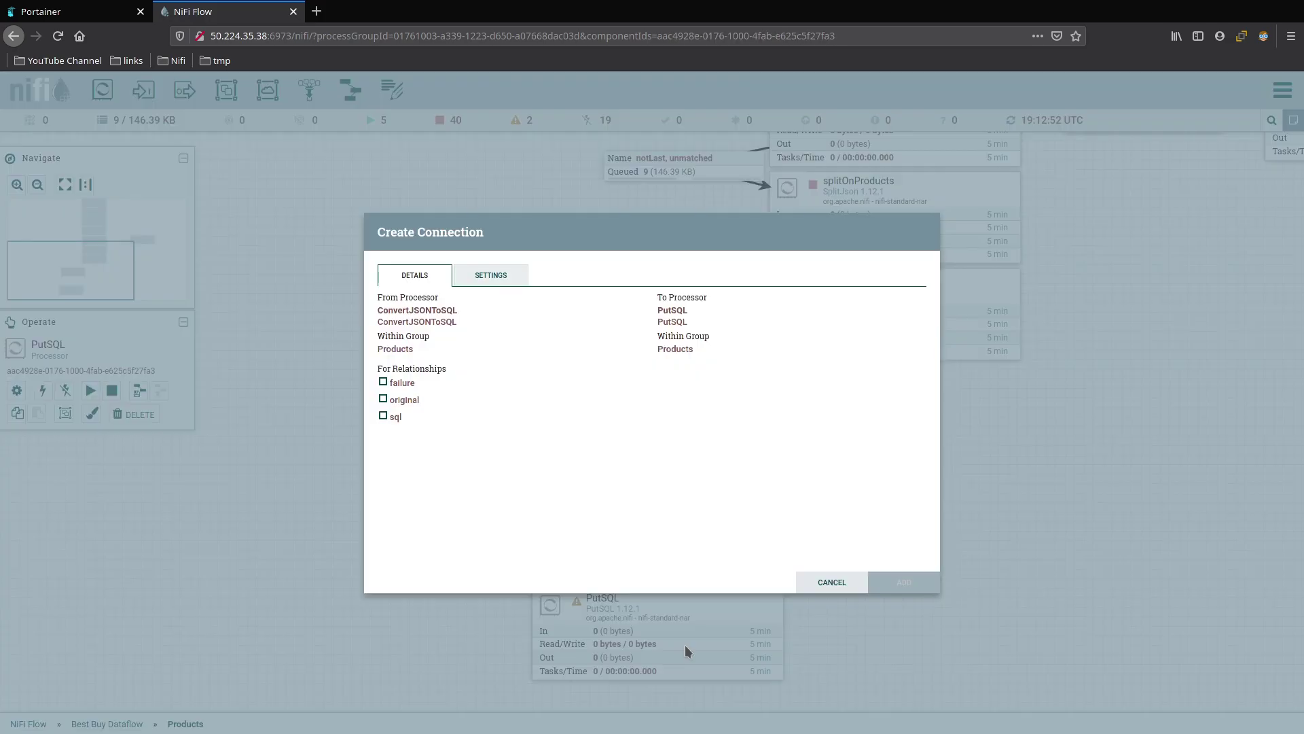
click(397, 417)
click(904, 582)
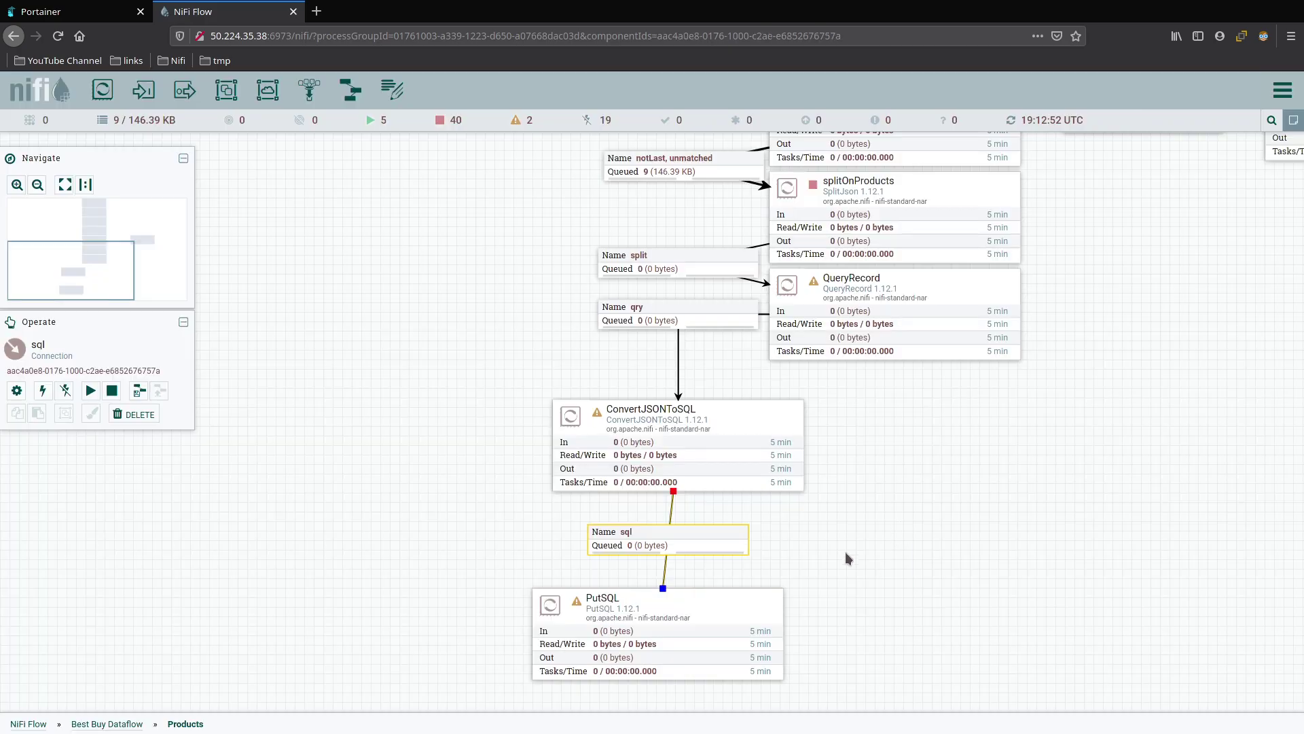
Step: Bend the sql connection out to the side and align PutSQL directly under ConvertJSONToSQL
drag(671, 517, 462, 493)
drag(696, 603, 715, 510)
click(940, 508)
Step: Try to auto-terminate ConvertJSONToSQL's failure and sql relationships
mouse_move(598, 415)
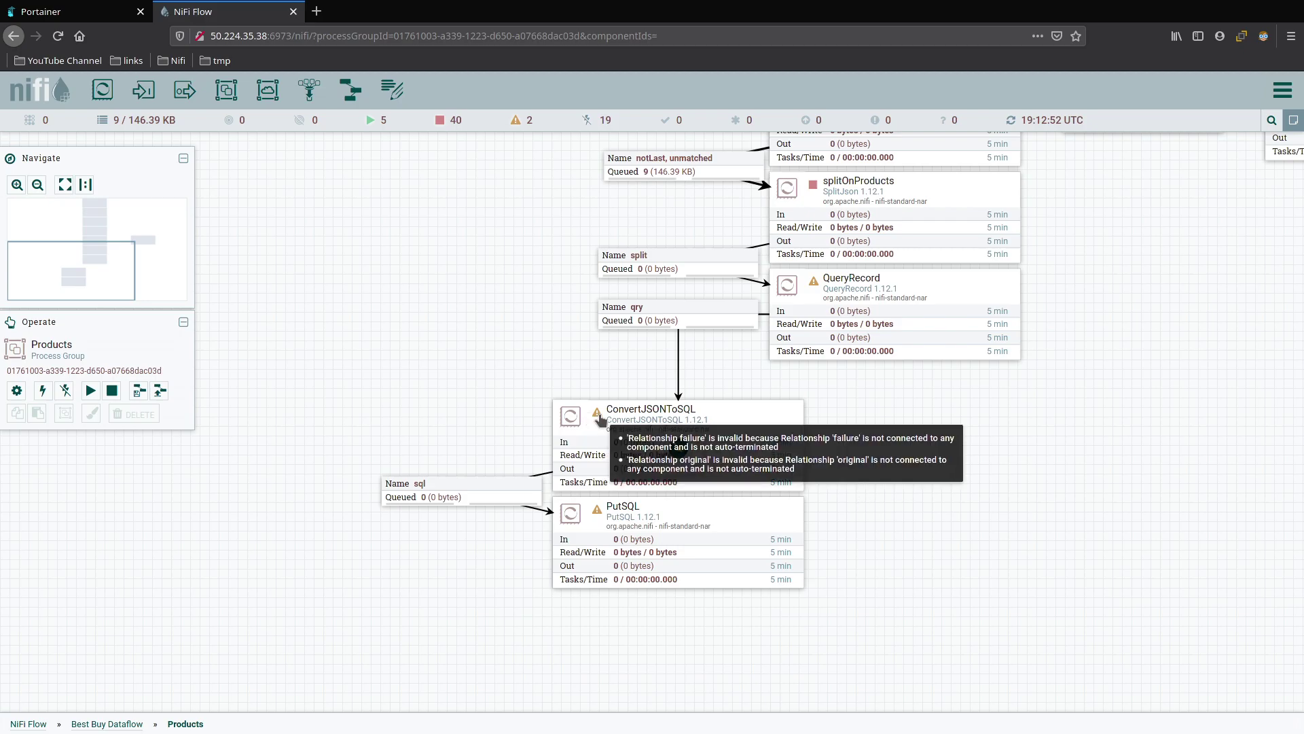
double_click(675, 446)
click(399, 294)
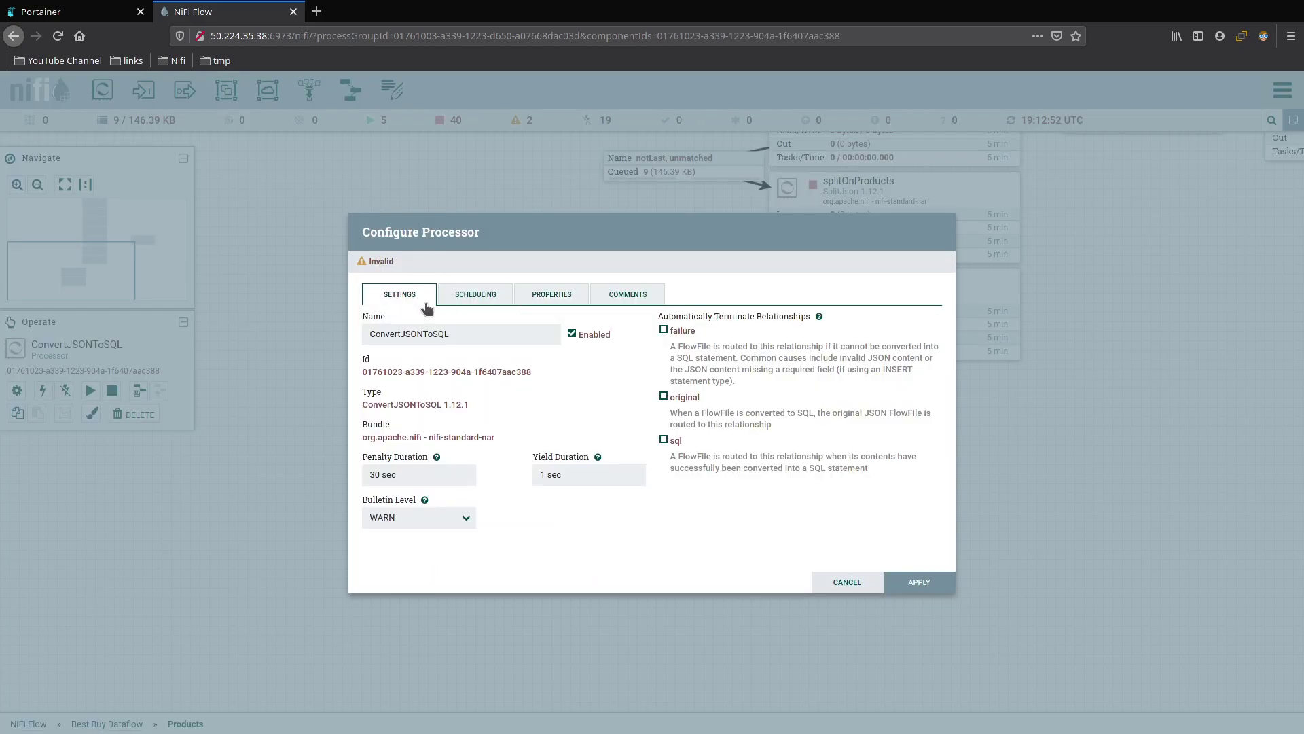
click(696, 335)
click(679, 440)
click(911, 582)
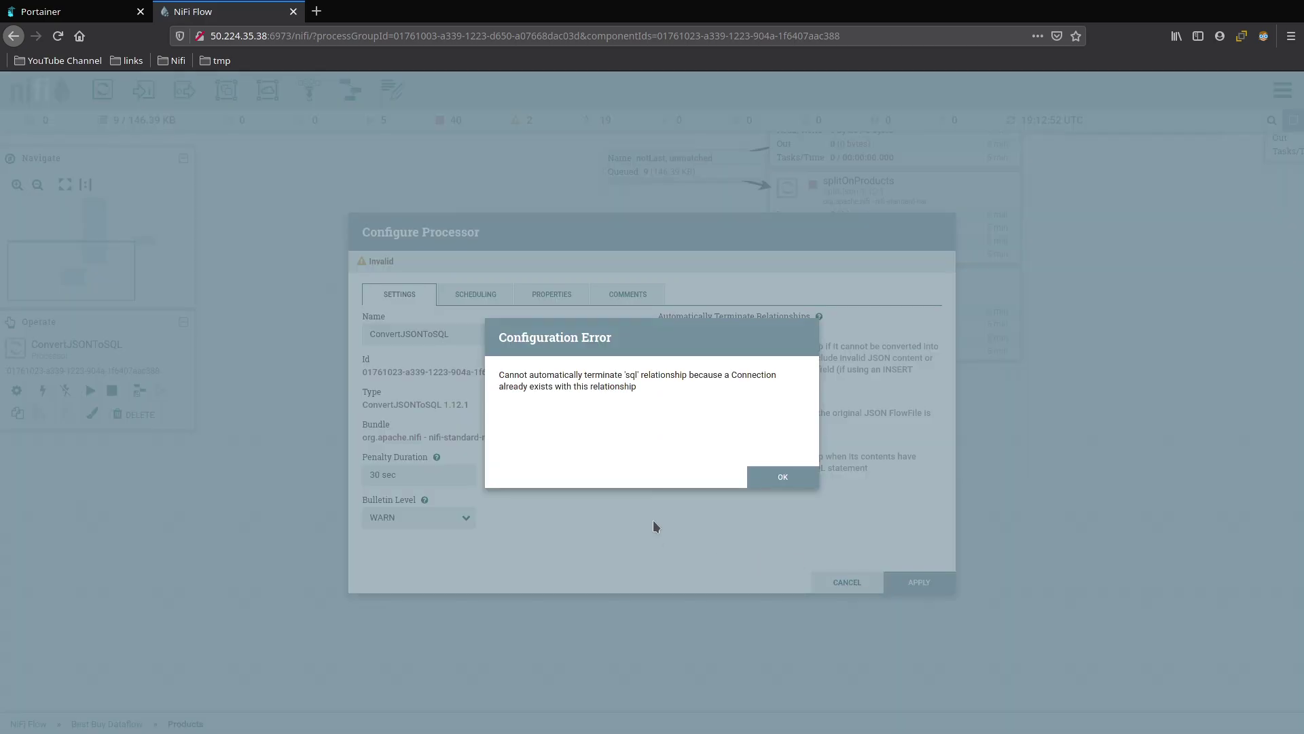
Step: Auto-terminate ConvertJSONToSQL's original relationship instead of sql, and apply the configuration
click(806, 478)
click(663, 441)
click(662, 398)
click(940, 588)
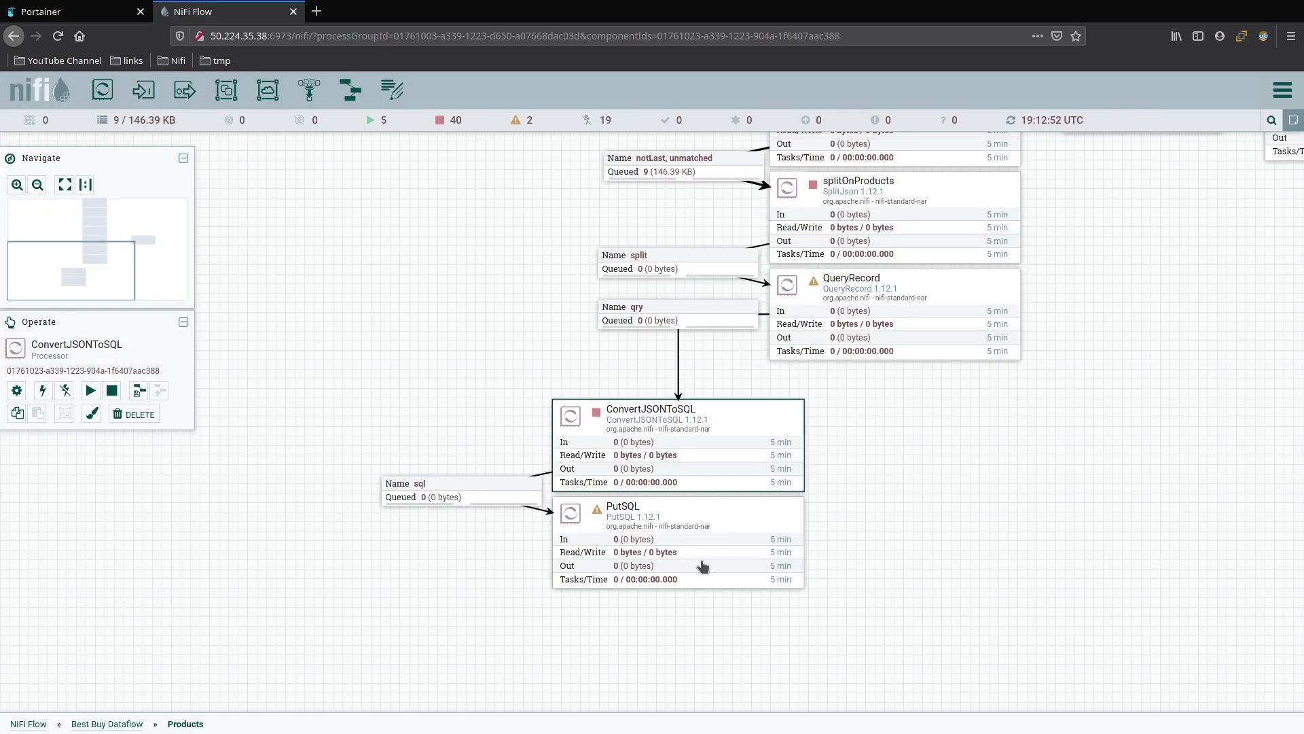
Step: Connect PutSQL back to itself for the retry relationship
drag(677, 544, 739, 556)
click(383, 400)
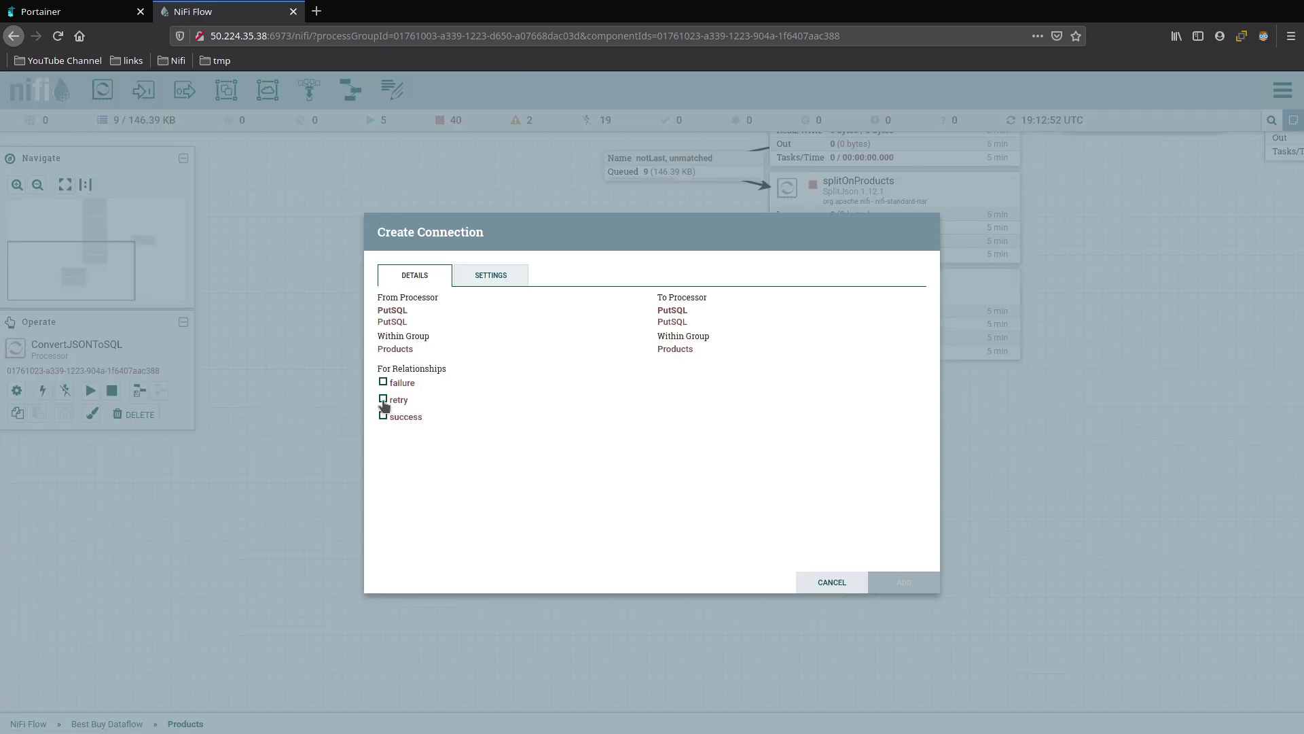
click(906, 582)
Step: Auto-terminate PutSQL's failure and success relationships and apply the configuration
double_click(698, 525)
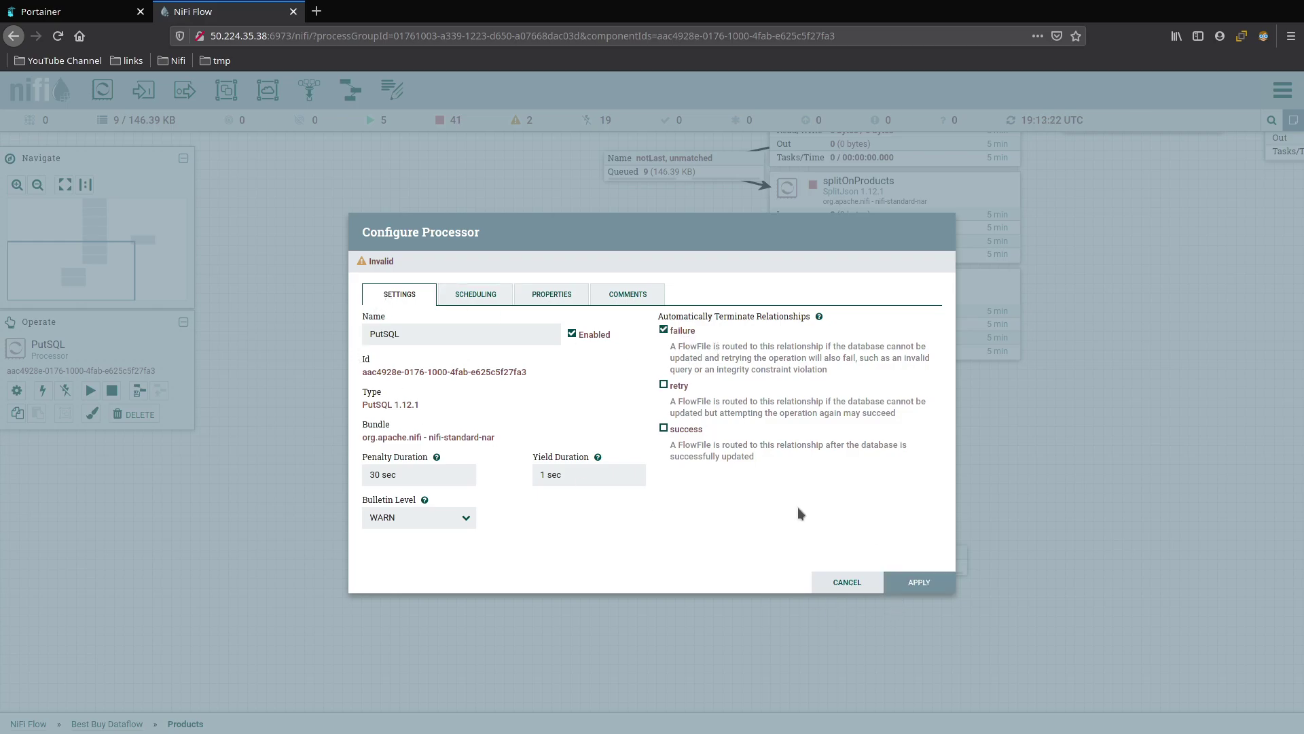
click(919, 580)
right_click(876, 440)
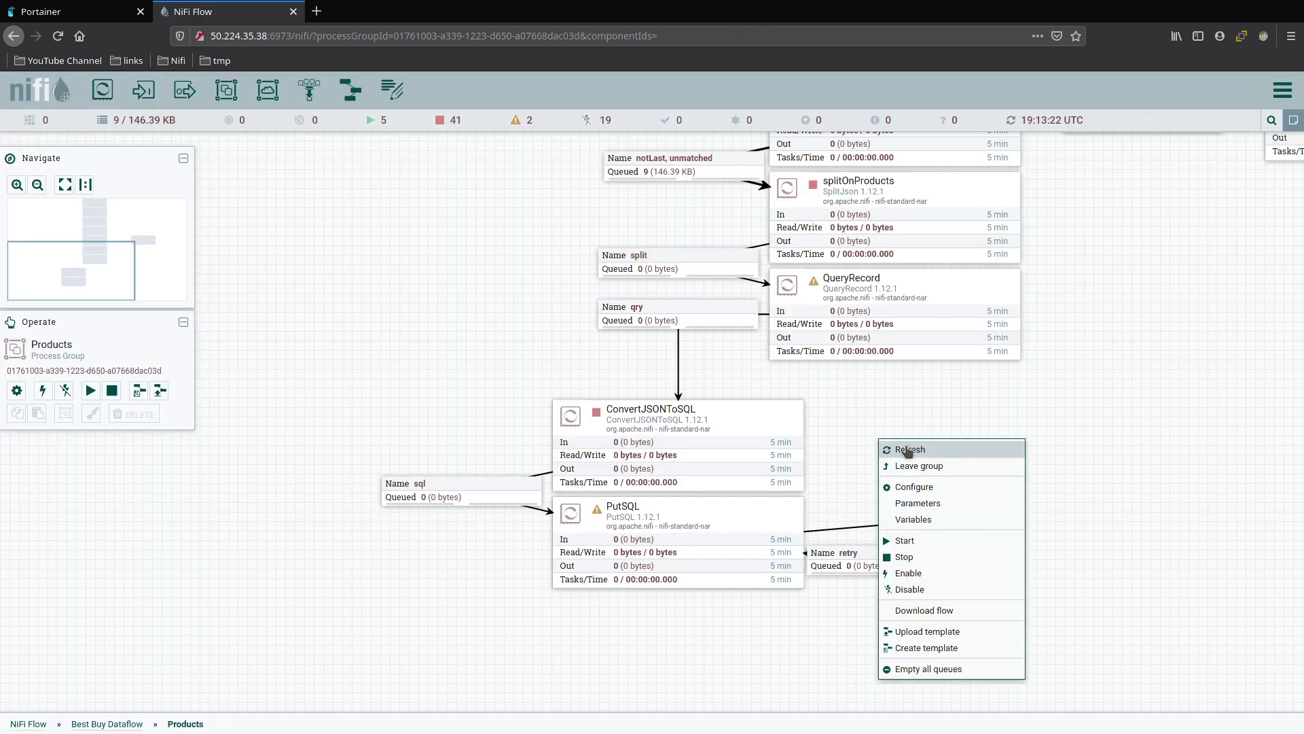
Step: Set PutSQL's JDBC Connection Pool to mySql Server and apply the configuration
double_click(705, 524)
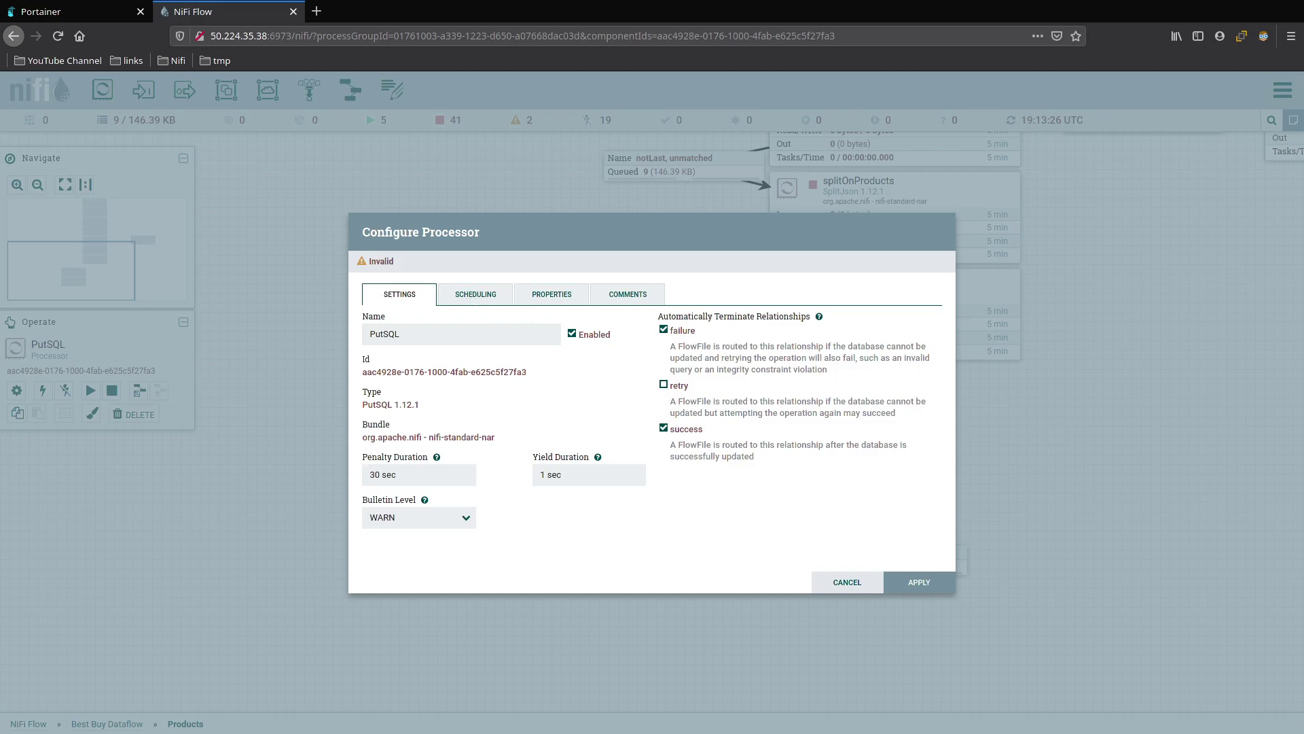
click(543, 294)
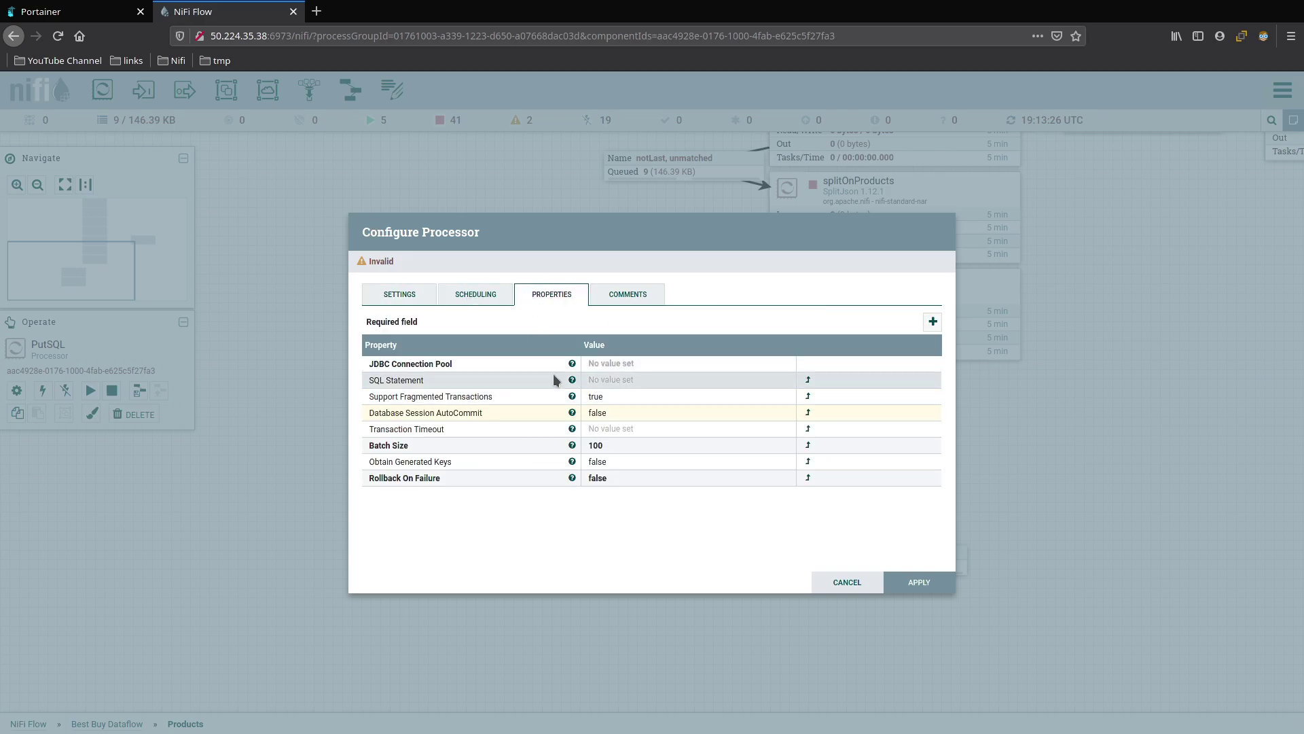
click(631, 363)
click(771, 402)
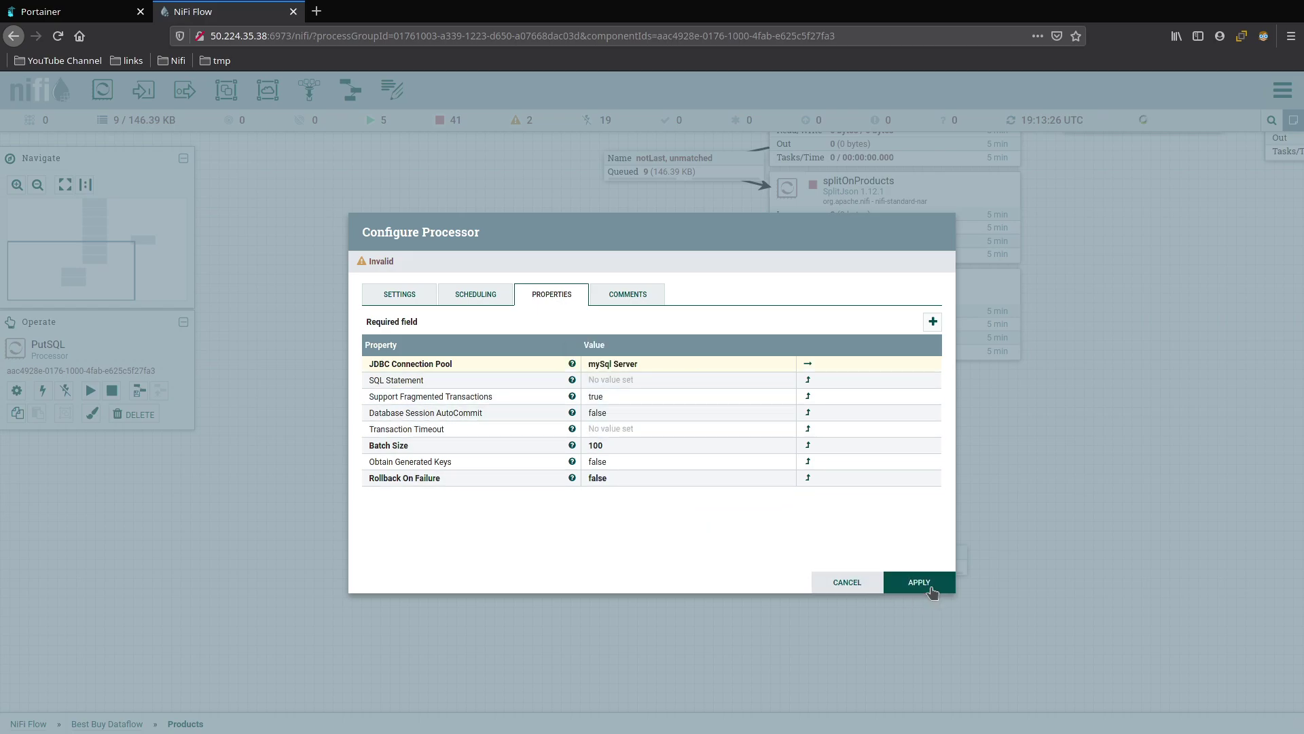
click(918, 583)
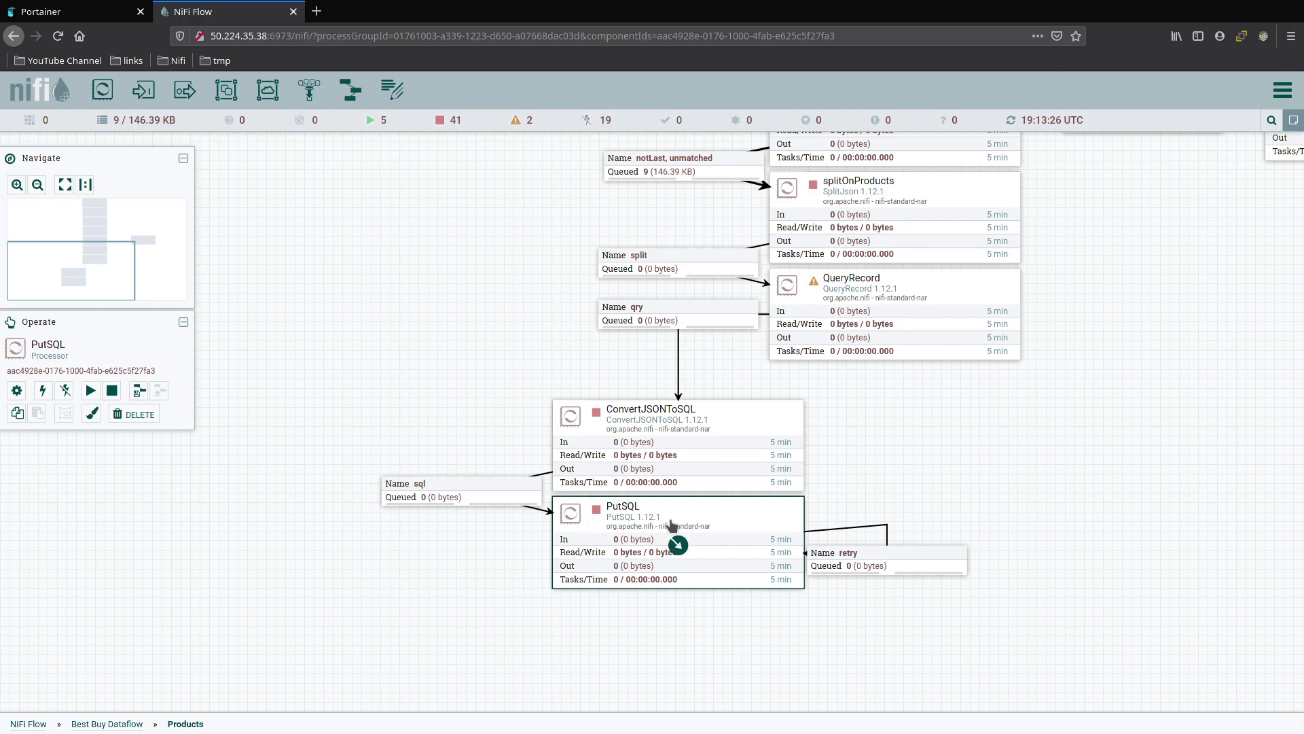
Step: Rename the PutSQL processor to InsertIntoProductsLog and apply the change
double_click(676, 541)
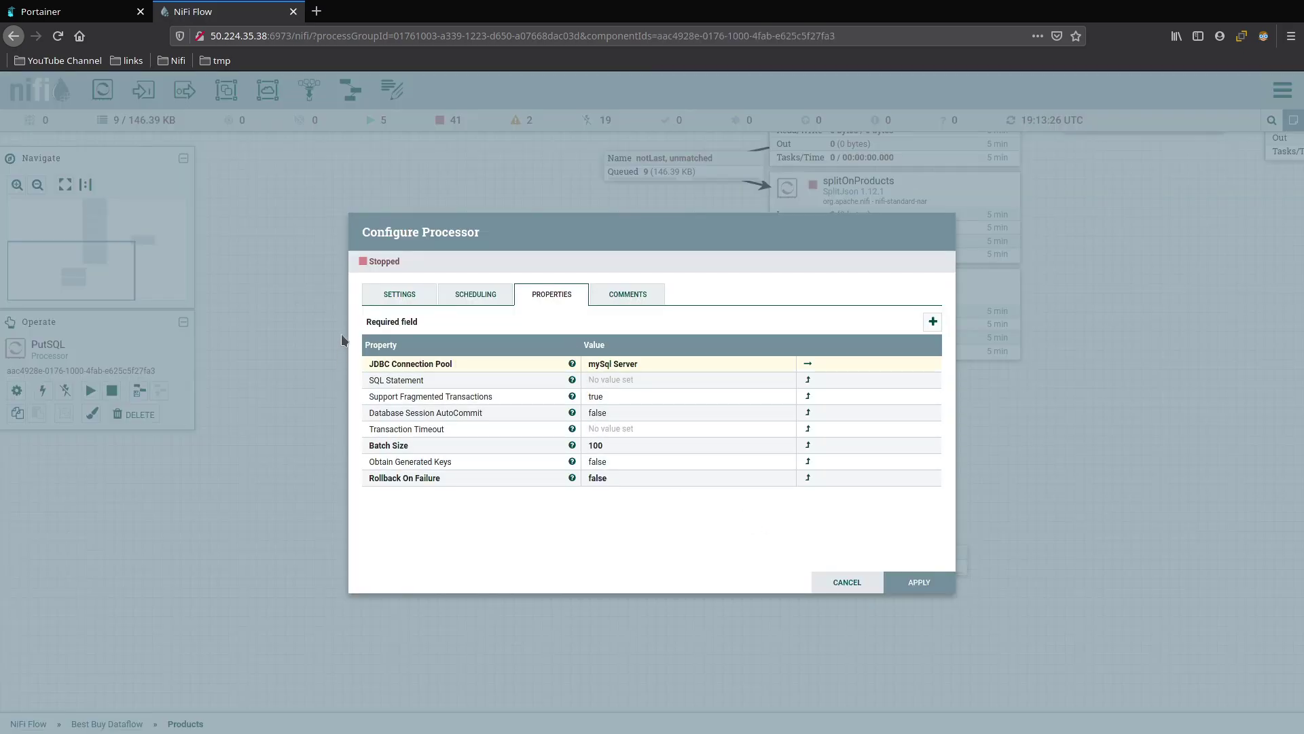
click(408, 296)
drag(416, 333, 346, 335)
text(InsertIntoProductsLog)
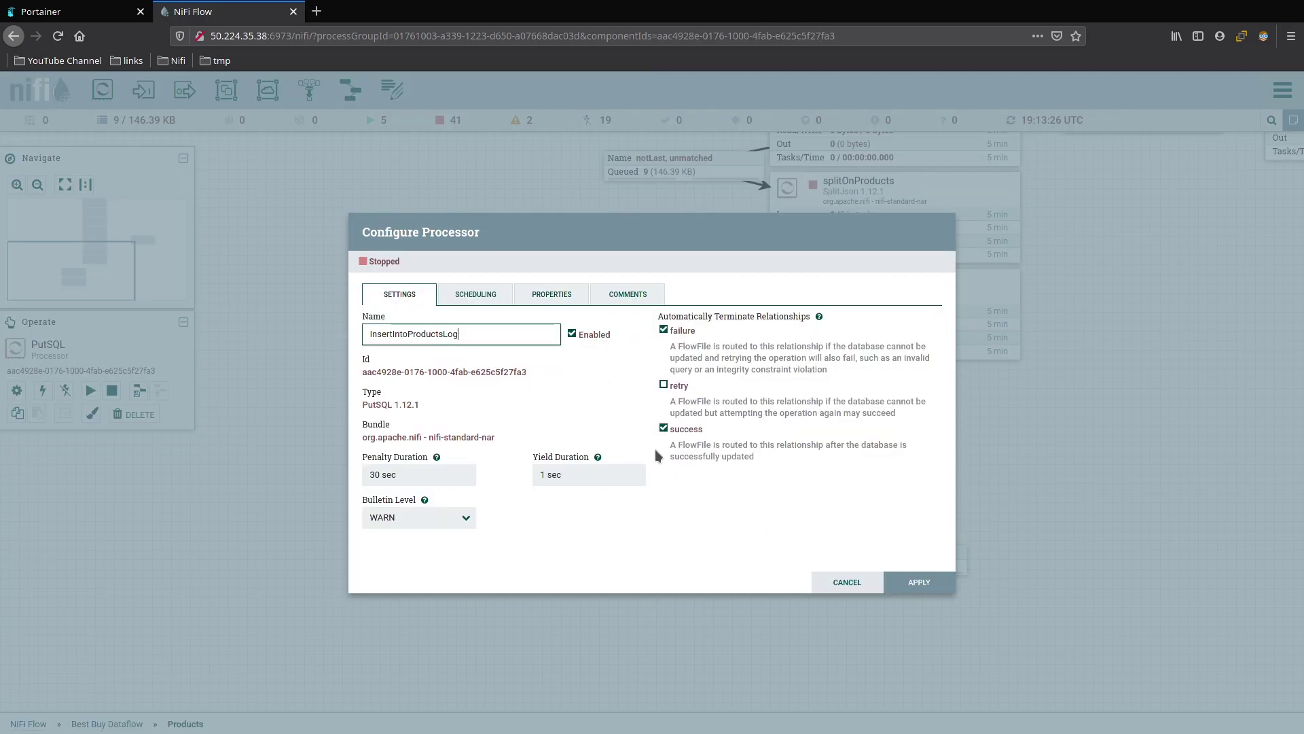
click(919, 583)
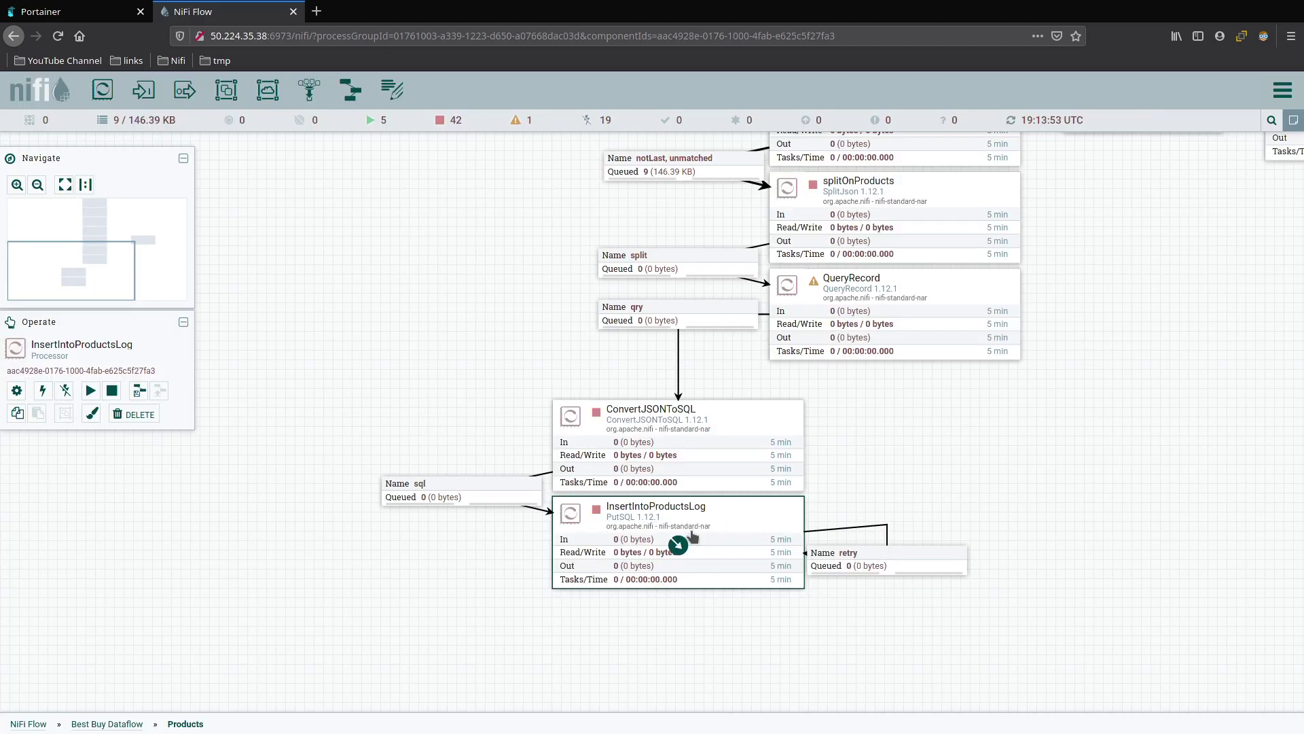
Step: Move ConvertJSONToSQL and InsertIntoProductsLog together with their sql and retry connections further left, away from QueryRecord
click(765, 418)
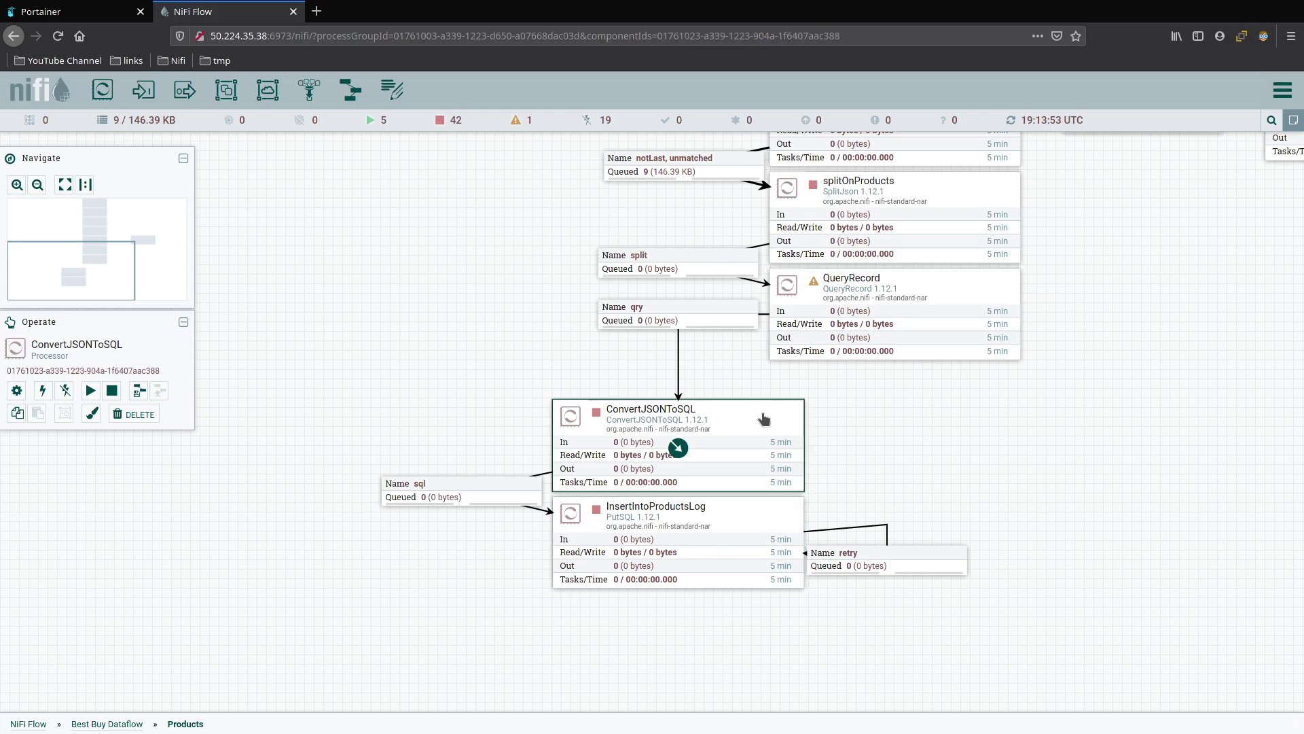
shift+click(507, 490)
shift+click(754, 528)
shift+click(896, 564)
drag(736, 421, 691, 411)
click(918, 433)
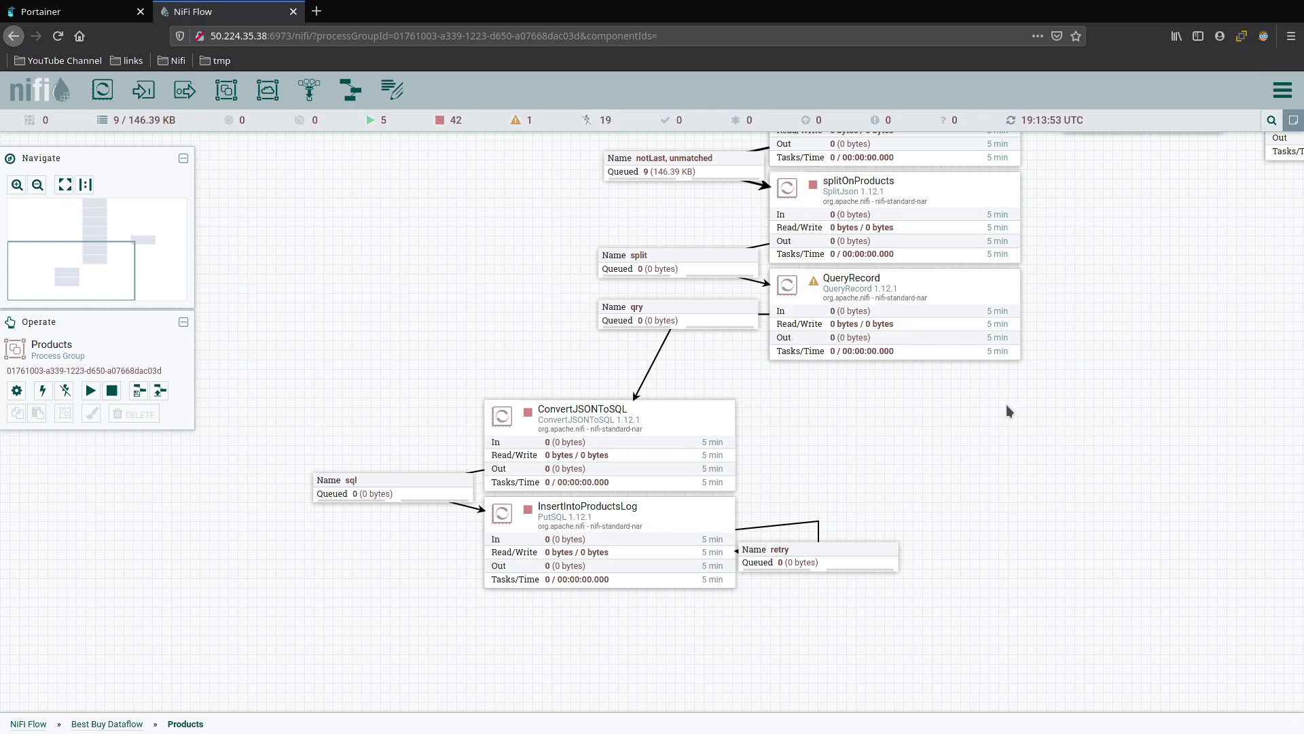
Step: Start the splitOnProducts processor to split the queued product responses, and refresh the flow's statistics
drag(1090, 245, 1015, 504)
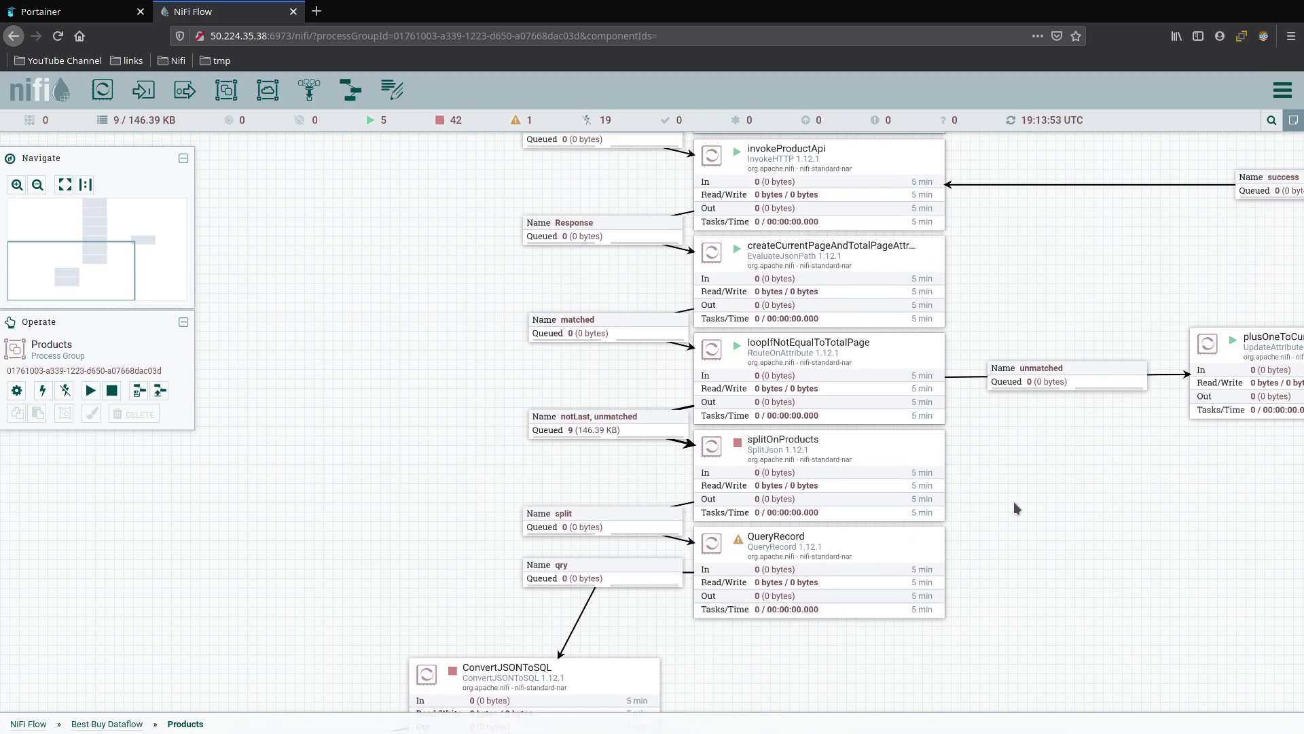
drag(996, 276, 837, 380)
drag(824, 631, 893, 301)
click(543, 231)
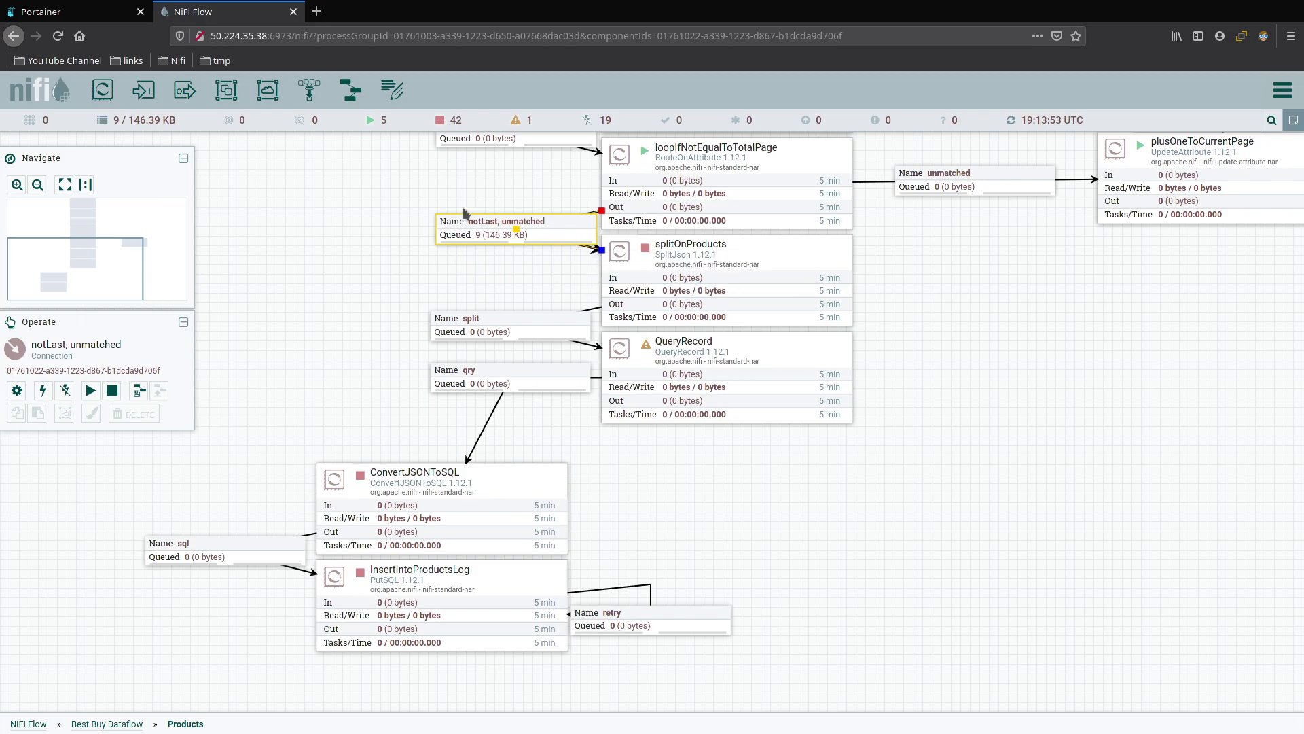
drag(892, 283, 984, 323)
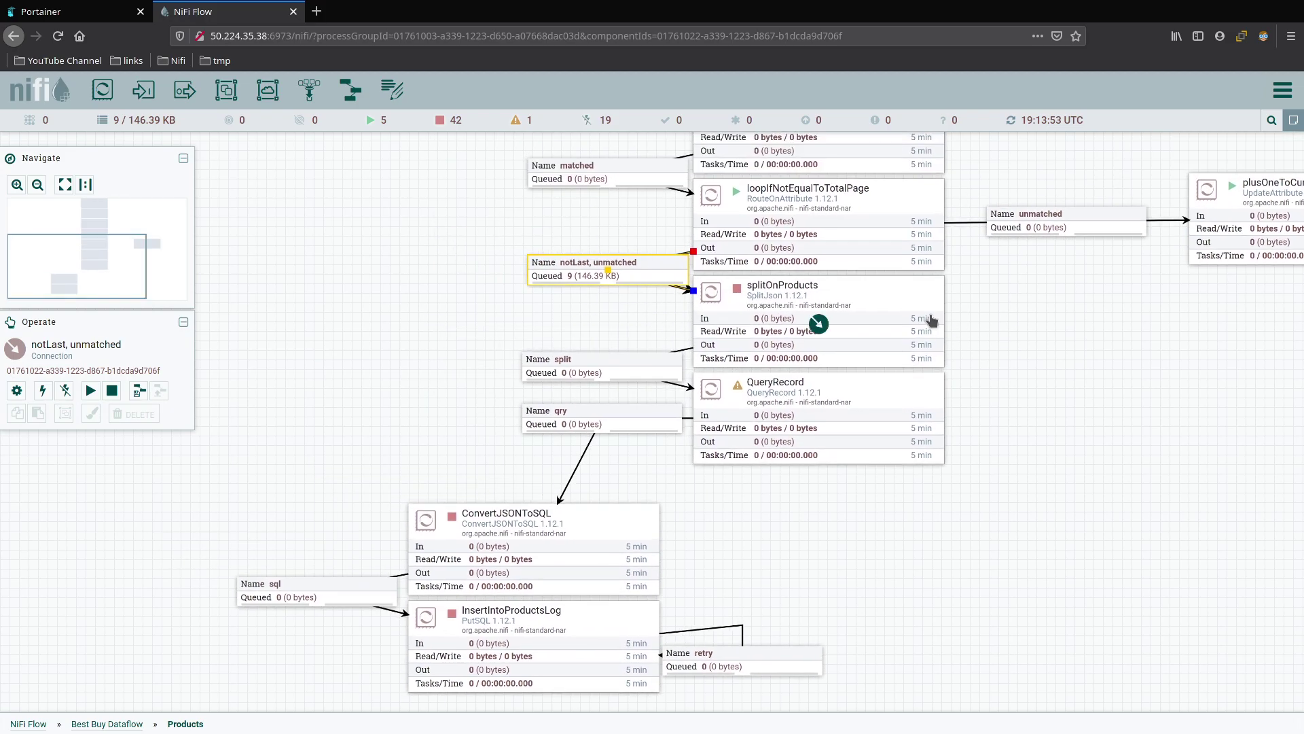
right_click(875, 293)
click(904, 323)
right_click(994, 306)
click(1043, 320)
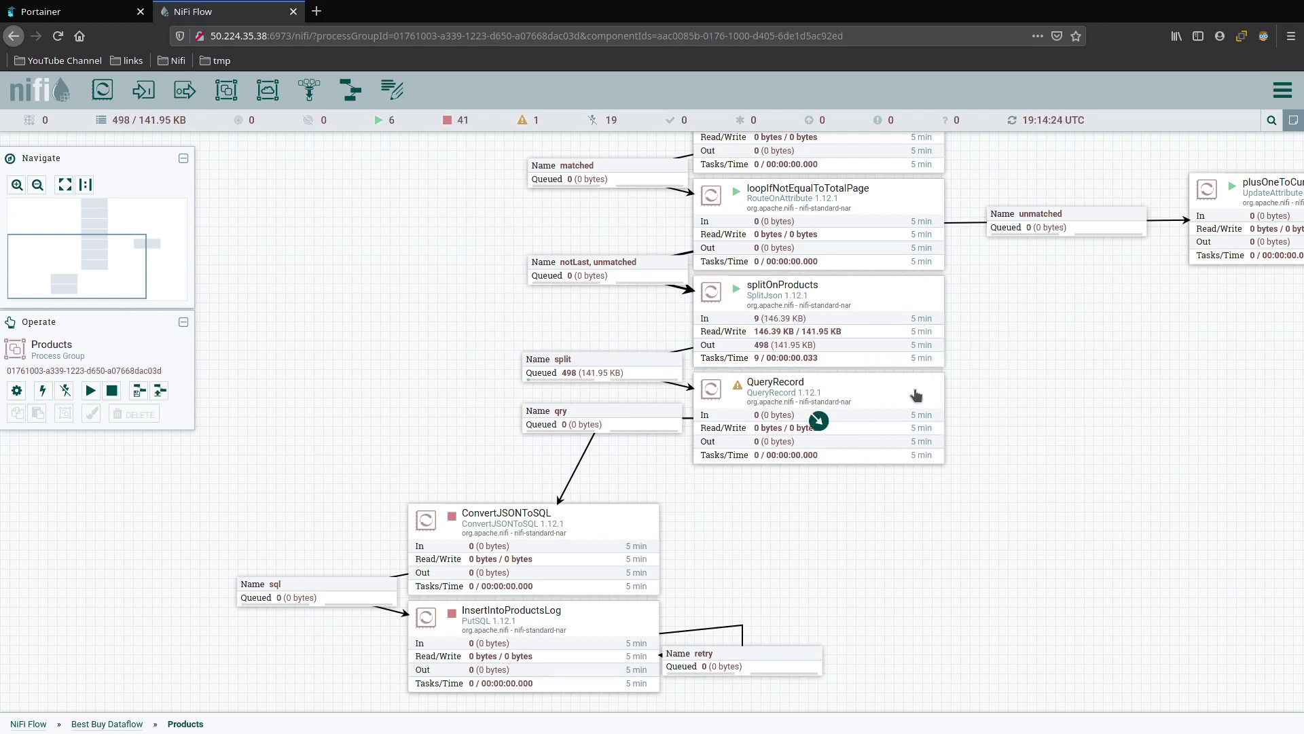
Step: Auto-terminate QueryRecord's failure and original relationships and apply the configuration
double_click(909, 389)
click(683, 331)
click(686, 385)
click(922, 581)
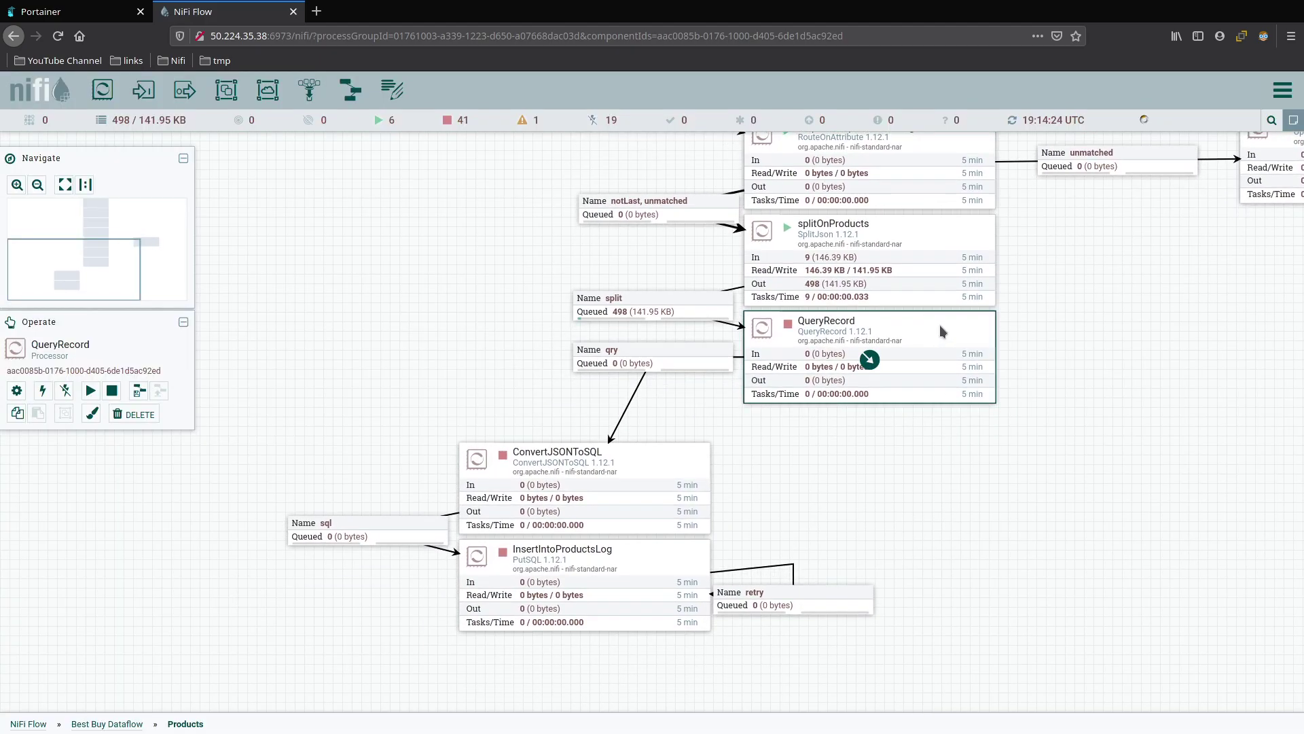
Step: Set QueryRecord's Run Duration to 25ms in its scheduling and apply the configuration
double_click(940, 324)
click(495, 294)
drag(690, 345, 713, 348)
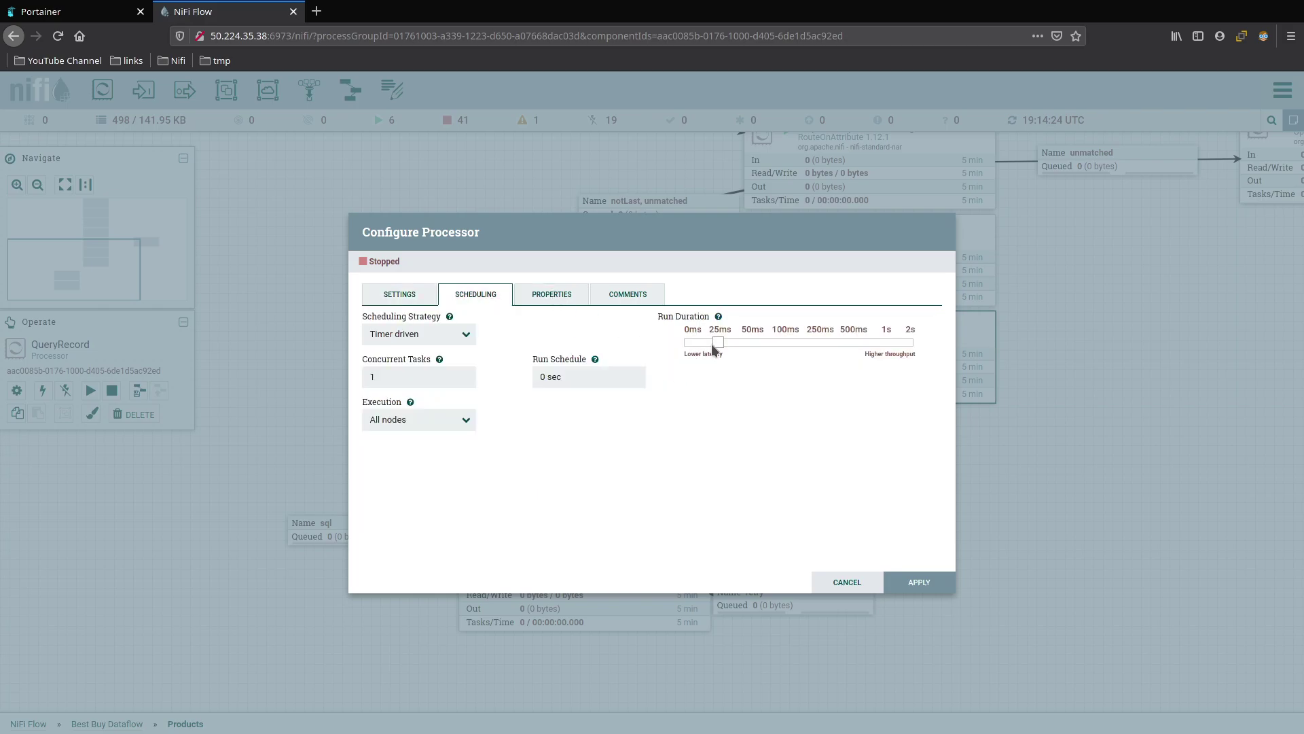
click(920, 583)
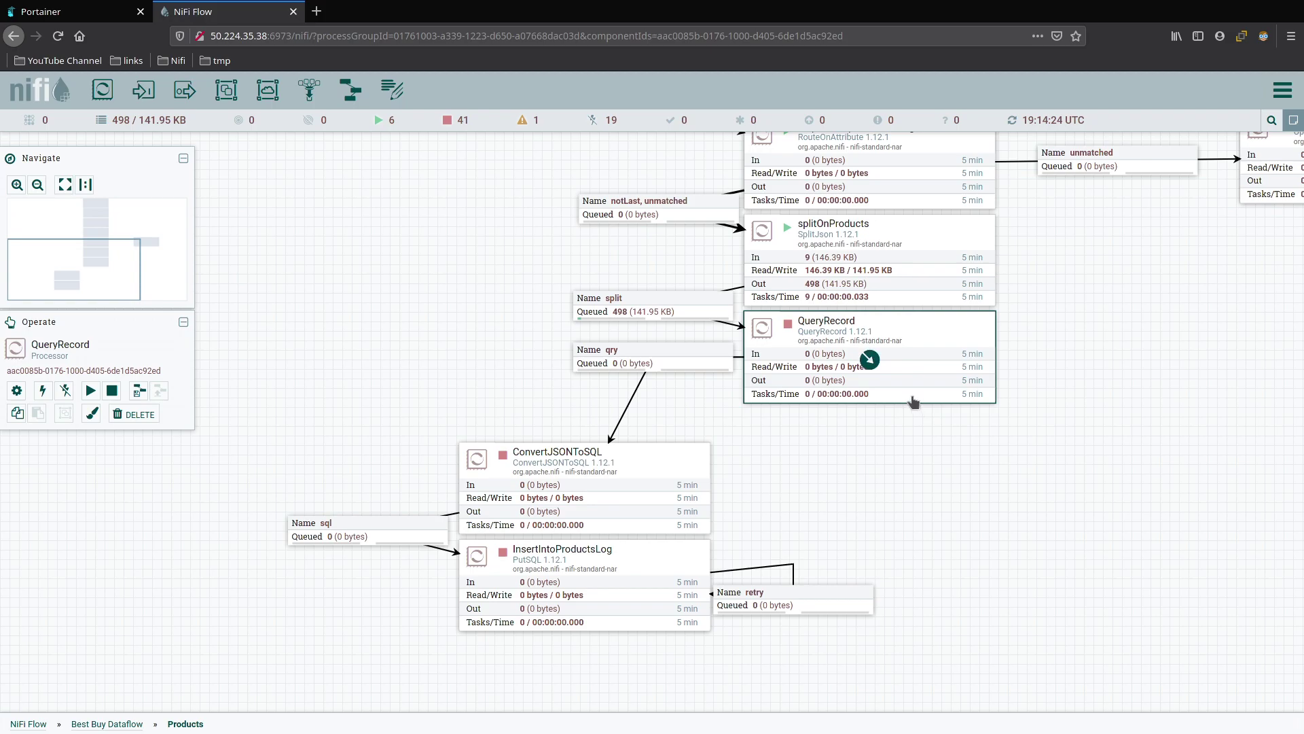
Step: Start the QueryRecord processor and refresh the canvas repeatedly until its split queue has been processed
right_click(916, 330)
click(947, 370)
right_click(861, 440)
right_click(940, 449)
click(976, 462)
right_click(784, 466)
click(814, 471)
right_click(840, 477)
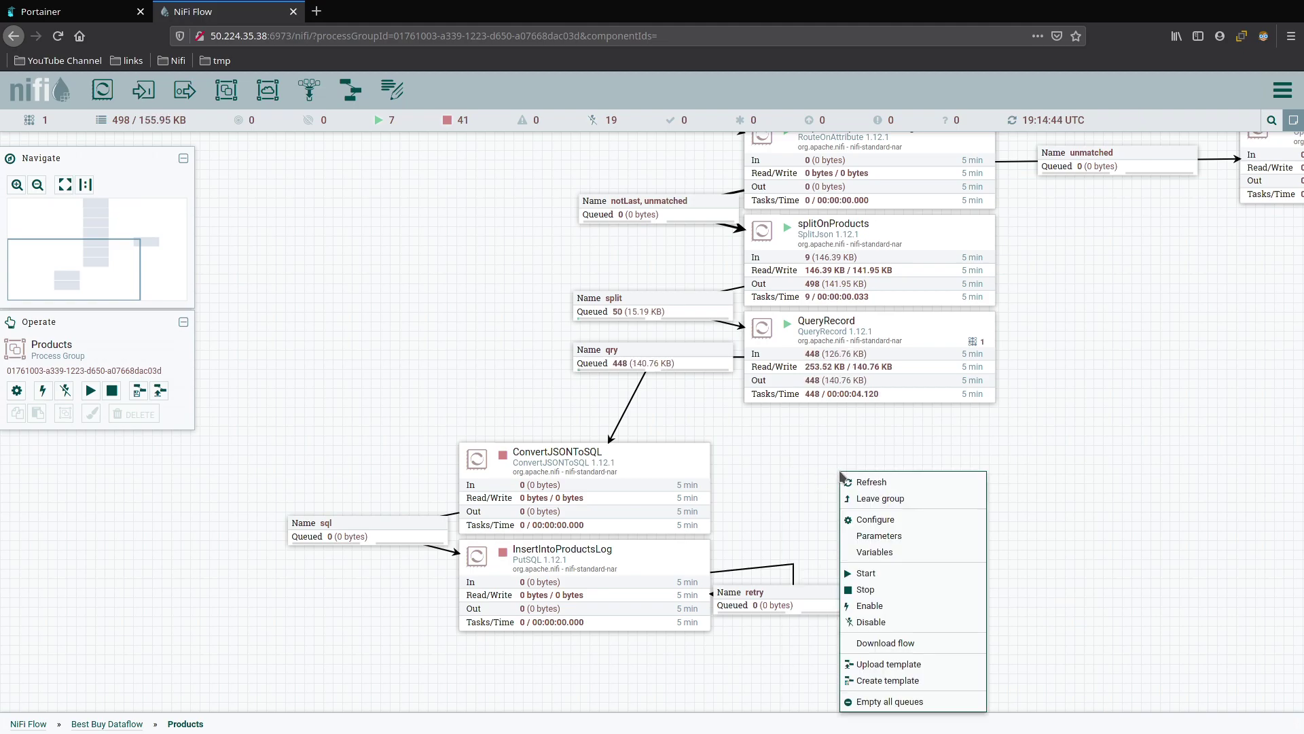
click(874, 479)
right_click(853, 467)
click(882, 474)
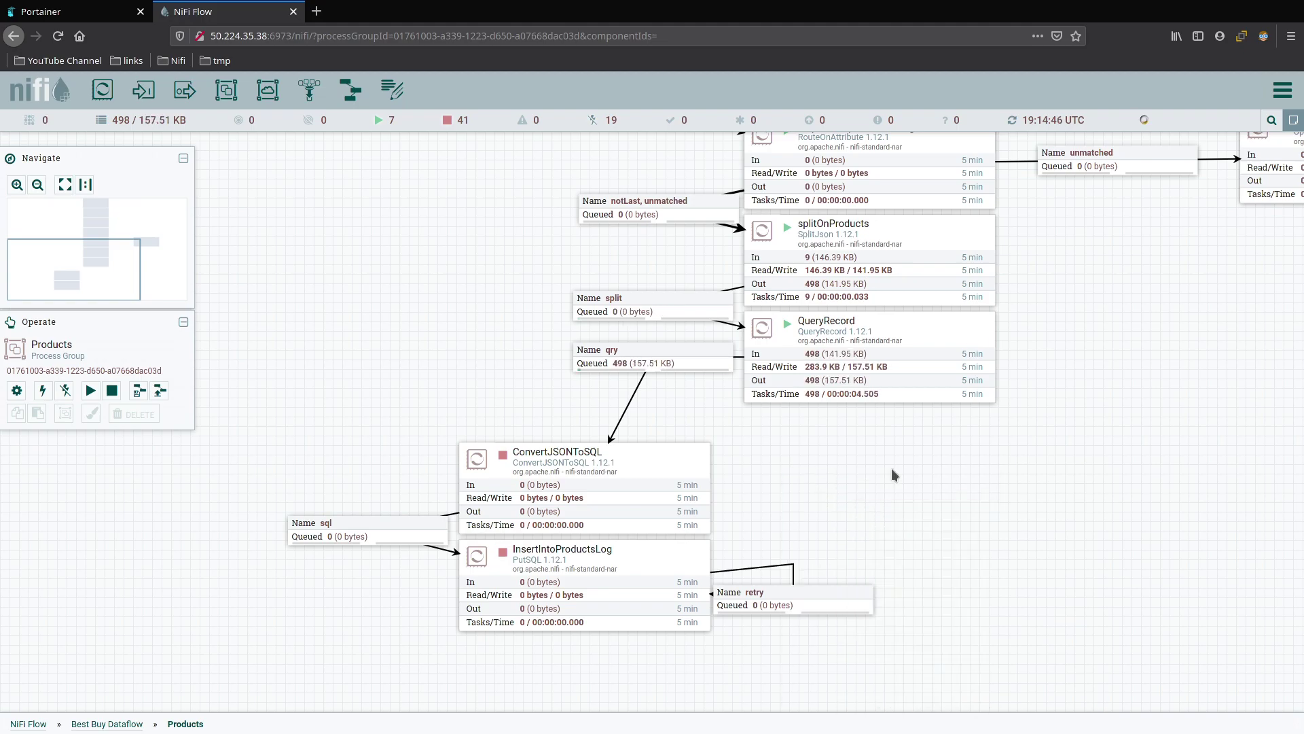
Step: Start the ConvertJSONToSQL processor and refresh the flow's statistics
mouse_move(686, 466)
right_click(642, 459)
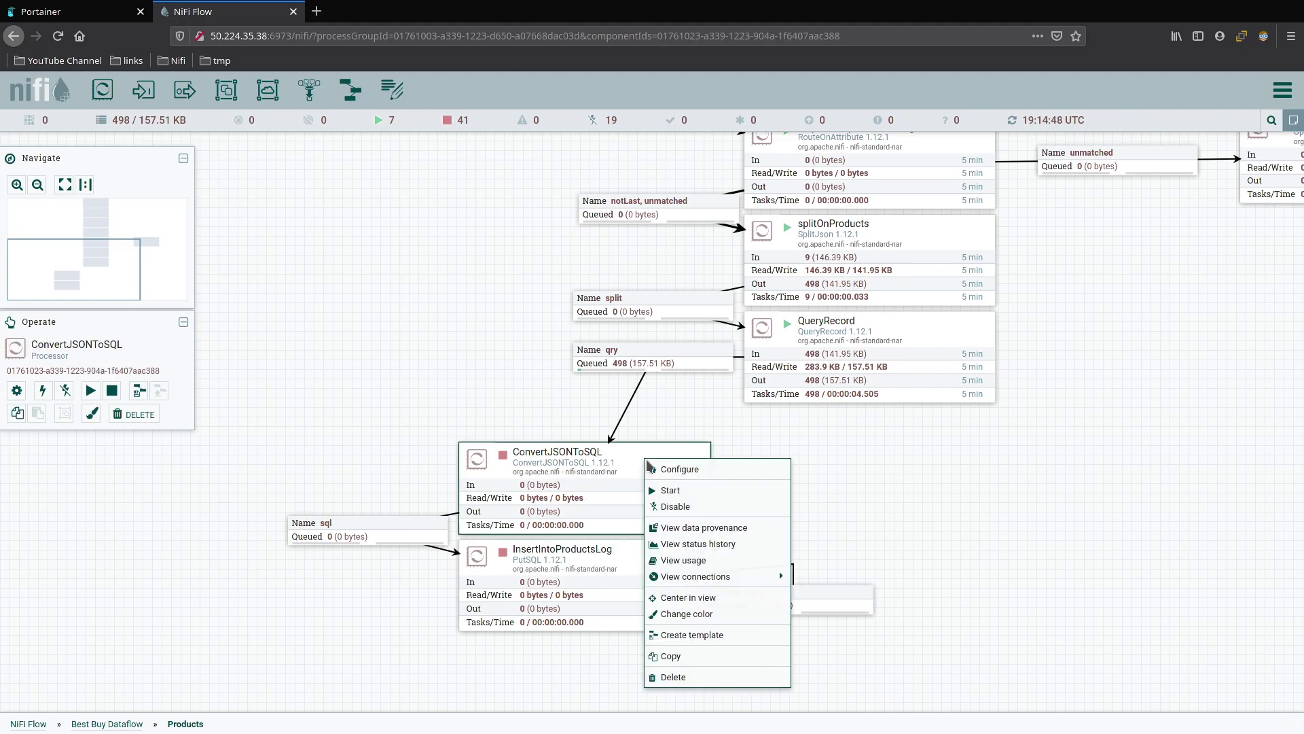
click(833, 431)
right_click(649, 458)
click(731, 485)
right_click(733, 478)
click(772, 490)
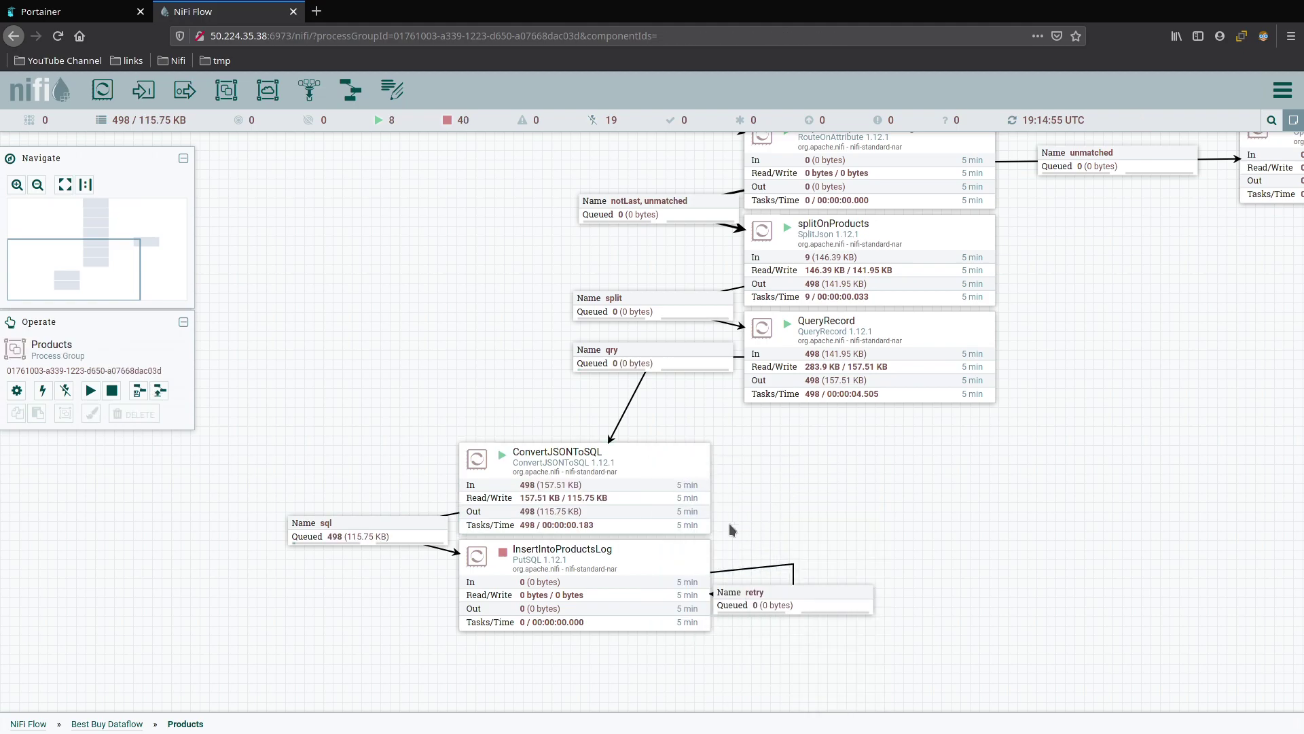
Step: Start the InsertIntoProductsLog processor and refresh the flow's statistics
right_click(661, 560)
click(711, 522)
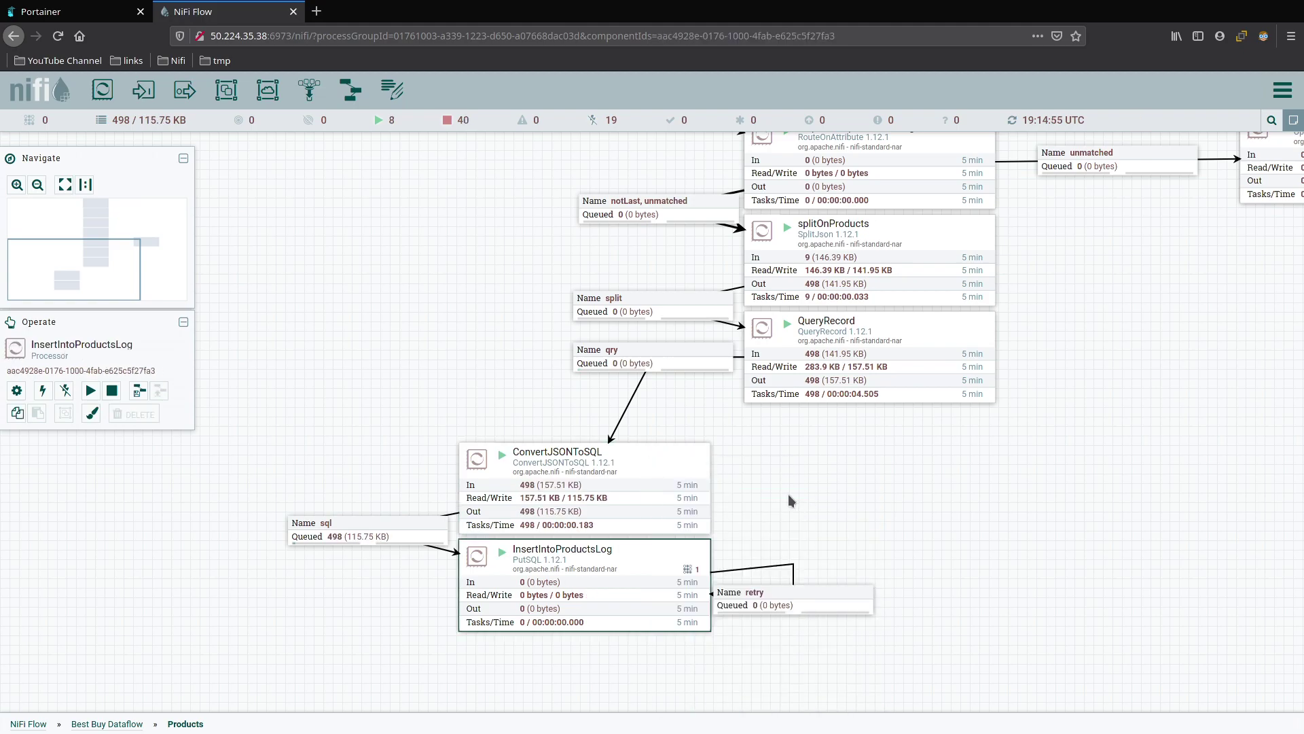
right_click(790, 472)
click(827, 485)
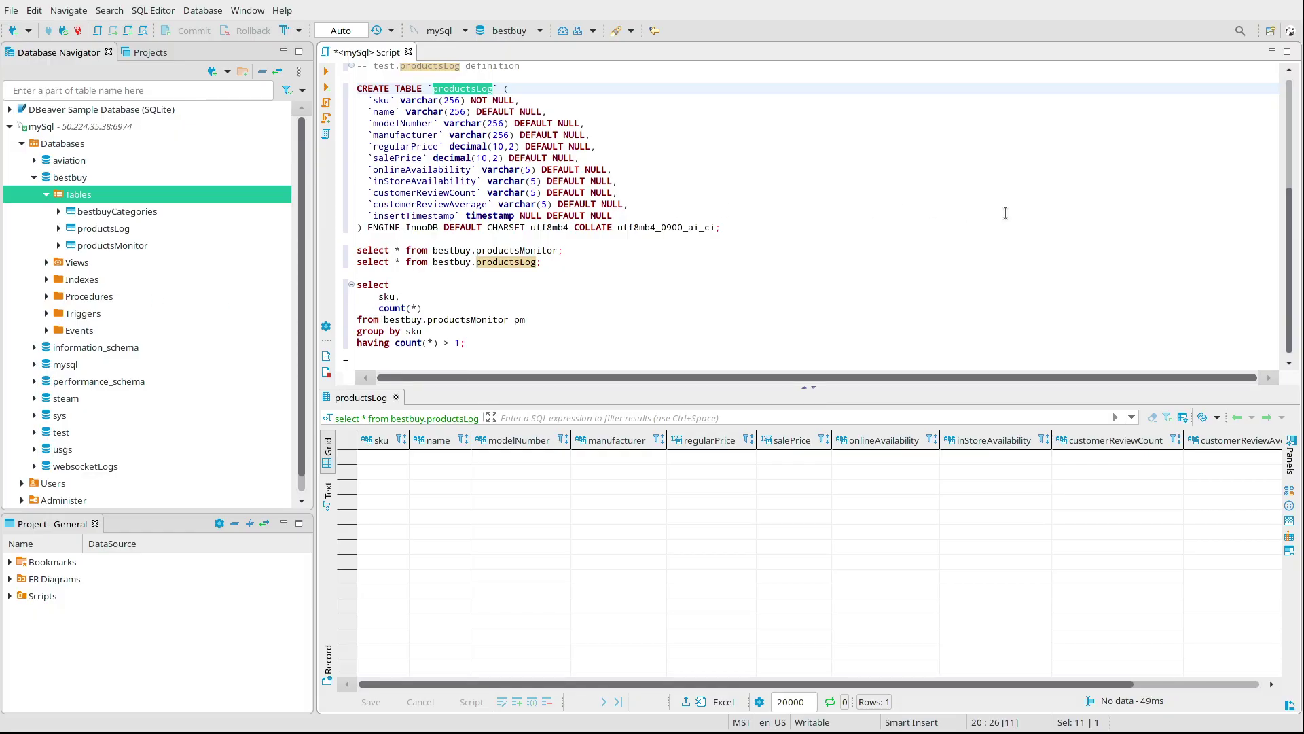
Step: Switch to DBeaver and run the query "select * from bestbuy.productsLog;"
click(638, 204)
click(561, 261)
click(326, 71)
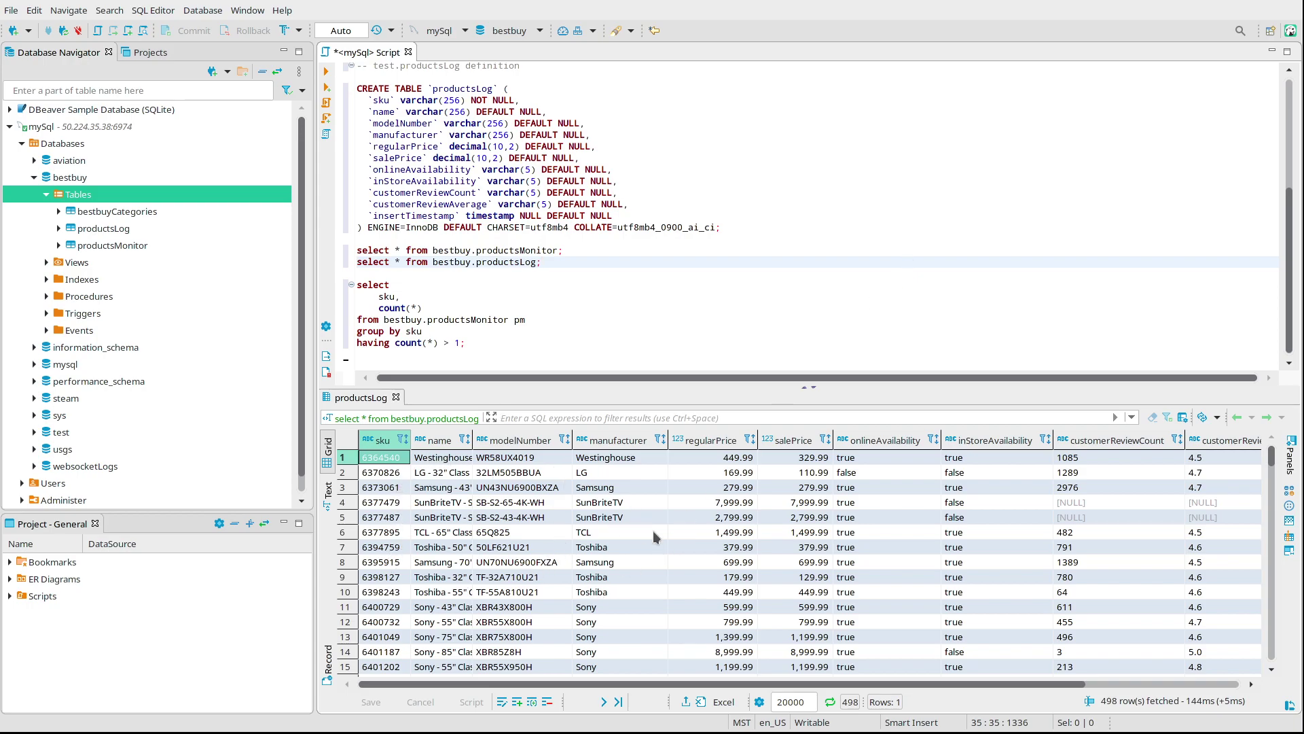
Step: Examine the columns of the productsLog results, from sku across to insertTimestamp and back
drag(638, 684, 806, 676)
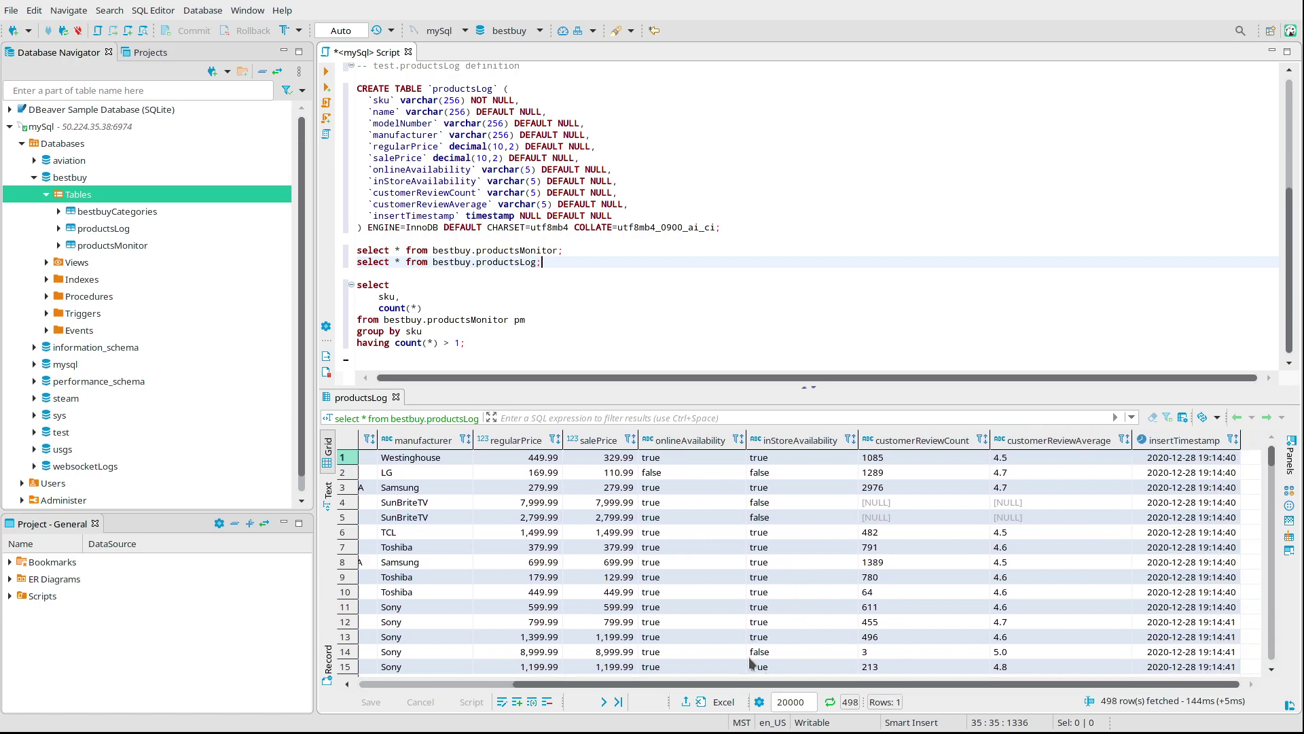
drag(757, 684, 577, 621)
drag(580, 681, 1196, 490)
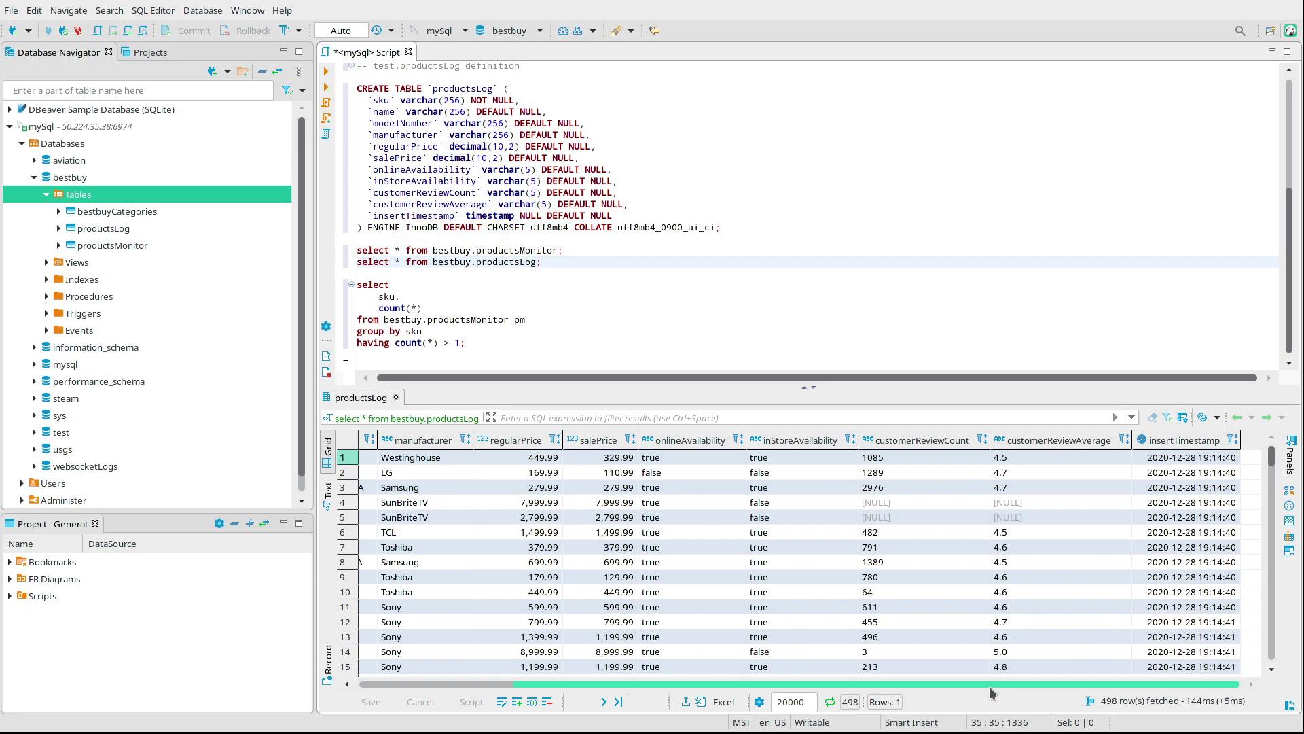
drag(989, 686, 834, 673)
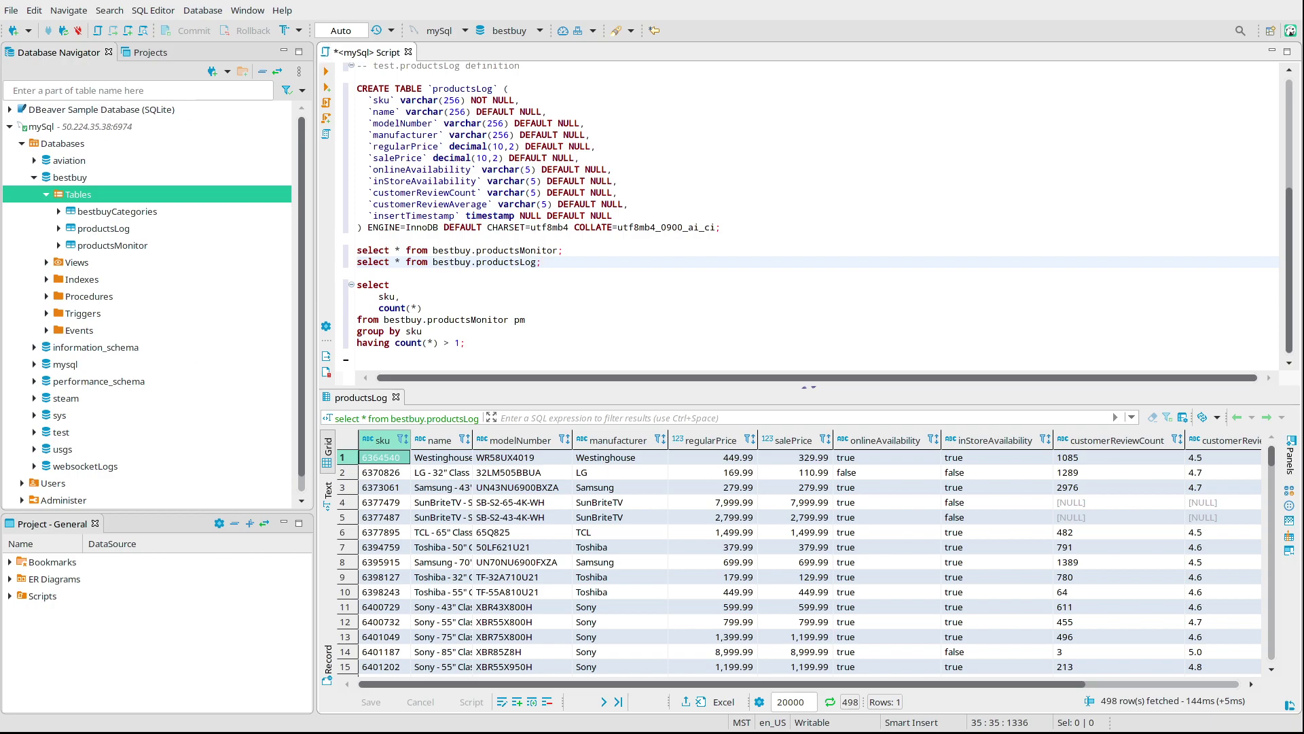
Step: Switch back to NiFi, duplicate the ConvertJSONToSQL processor and place the copy below and to the right of QueryRecord
key(alt+Tab)
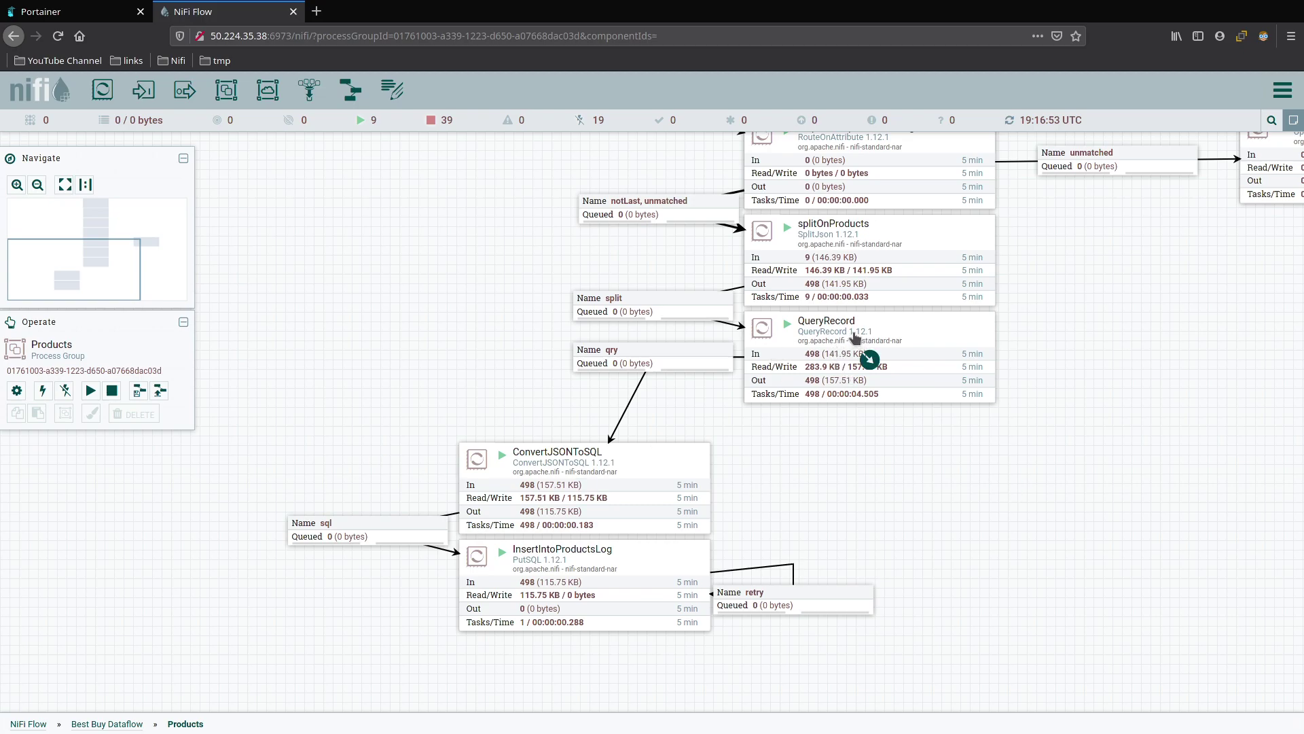
click(667, 465)
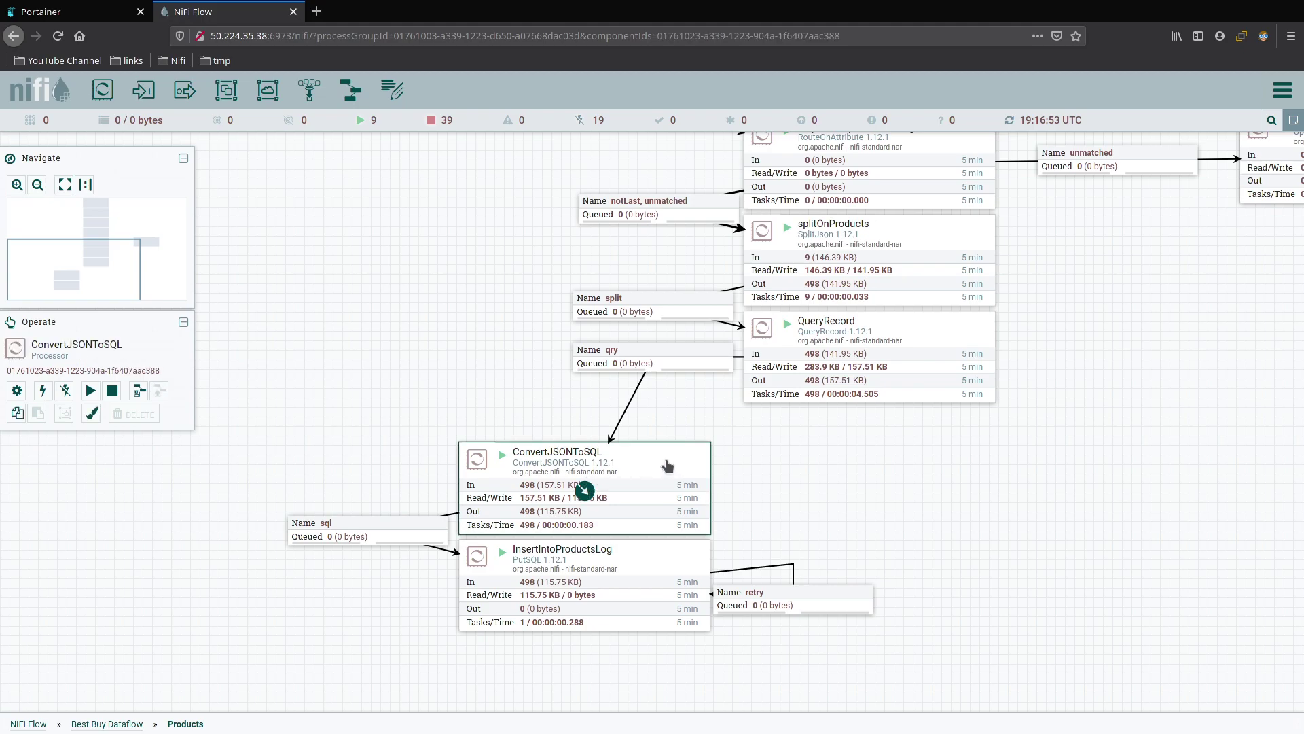
key(ctrl+c)
key(ctrl+v)
drag(679, 479, 1120, 462)
Step: Connect QueryRecord to the ConvertJSONToSQL copy for the qry relationship and shift the copy slightly further right
drag(877, 363, 968, 524)
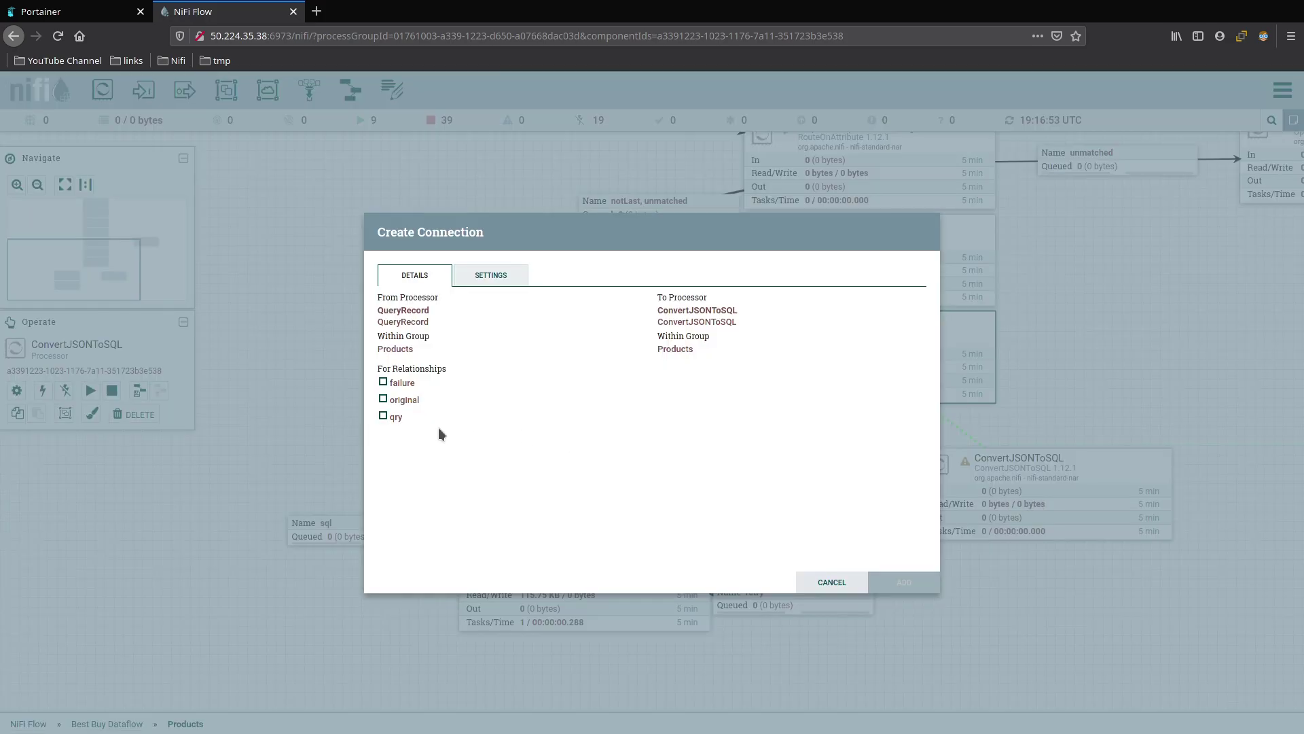
click(385, 417)
click(904, 582)
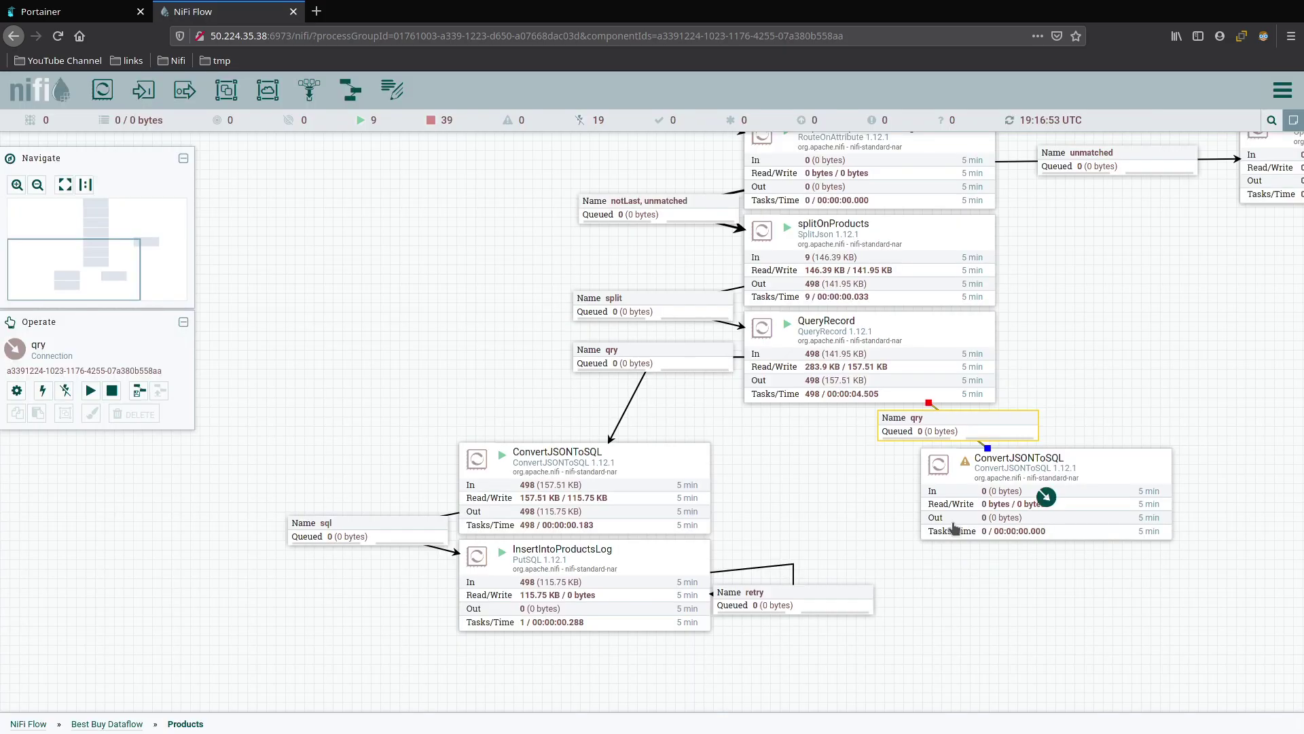
drag(1129, 473, 1190, 469)
Step: Set the Table Name of the ConvertJSONToSQL copy to productsMonitor and apply the configuration
drag(1158, 381, 958, 349)
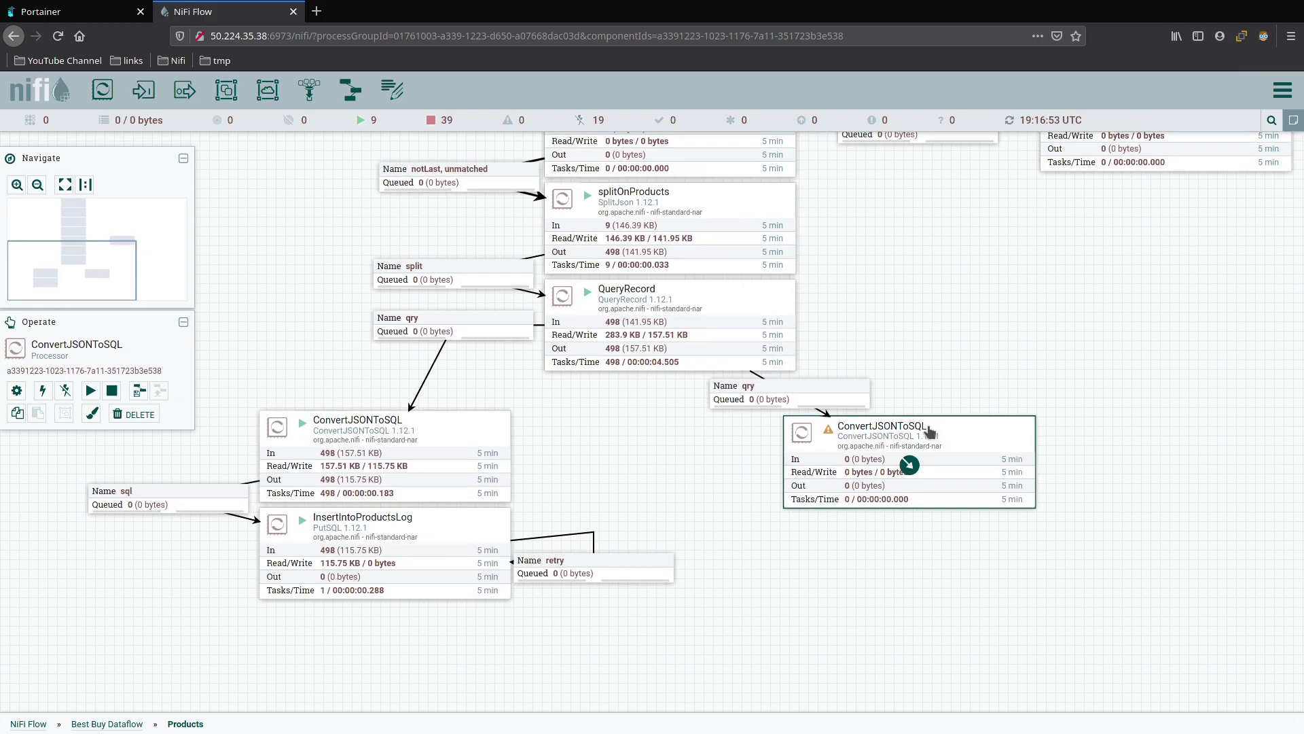
double_click(950, 432)
click(551, 298)
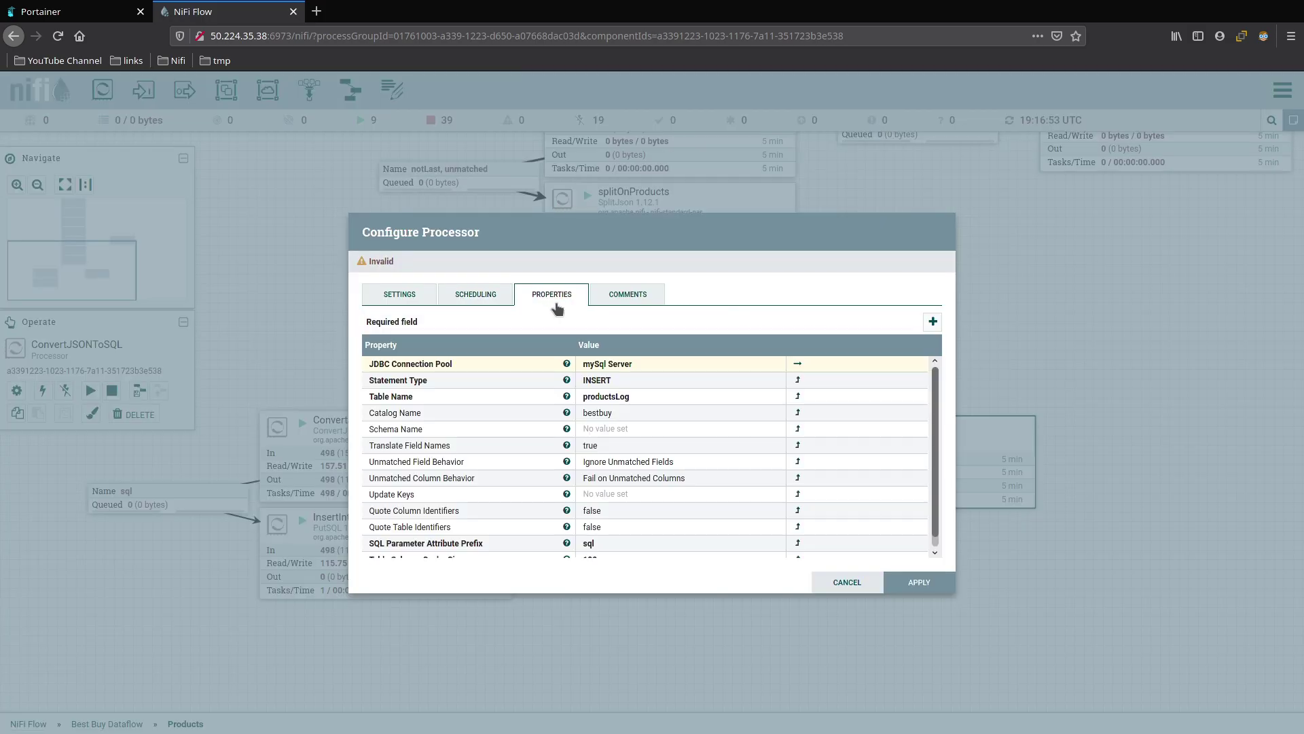
click(659, 396)
click(675, 418)
key(BackSpace)
key(BackSpace)
key(BackSpace)
text(Monitor)
key(Return)
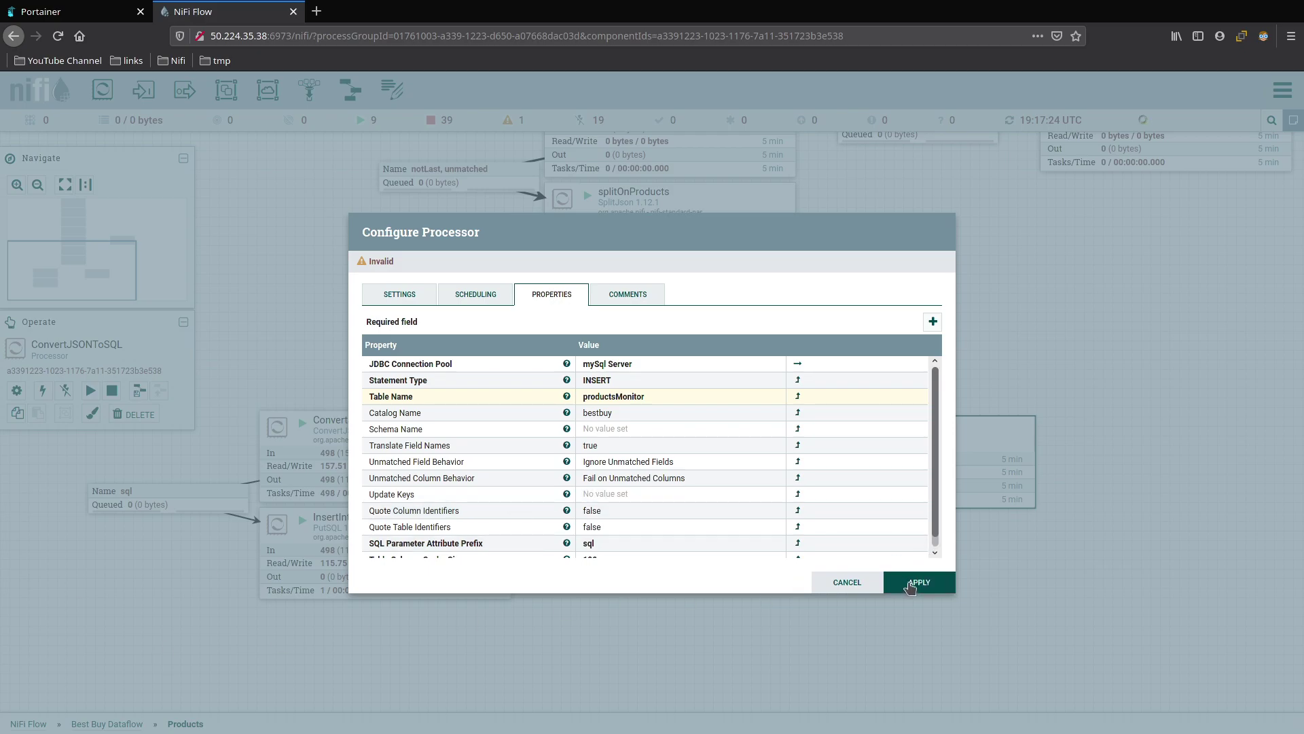
click(909, 585)
Step: Duplicate the InsertIntoProductsLog processor and place the copy below the new ConvertJSONToSQL processor
click(456, 537)
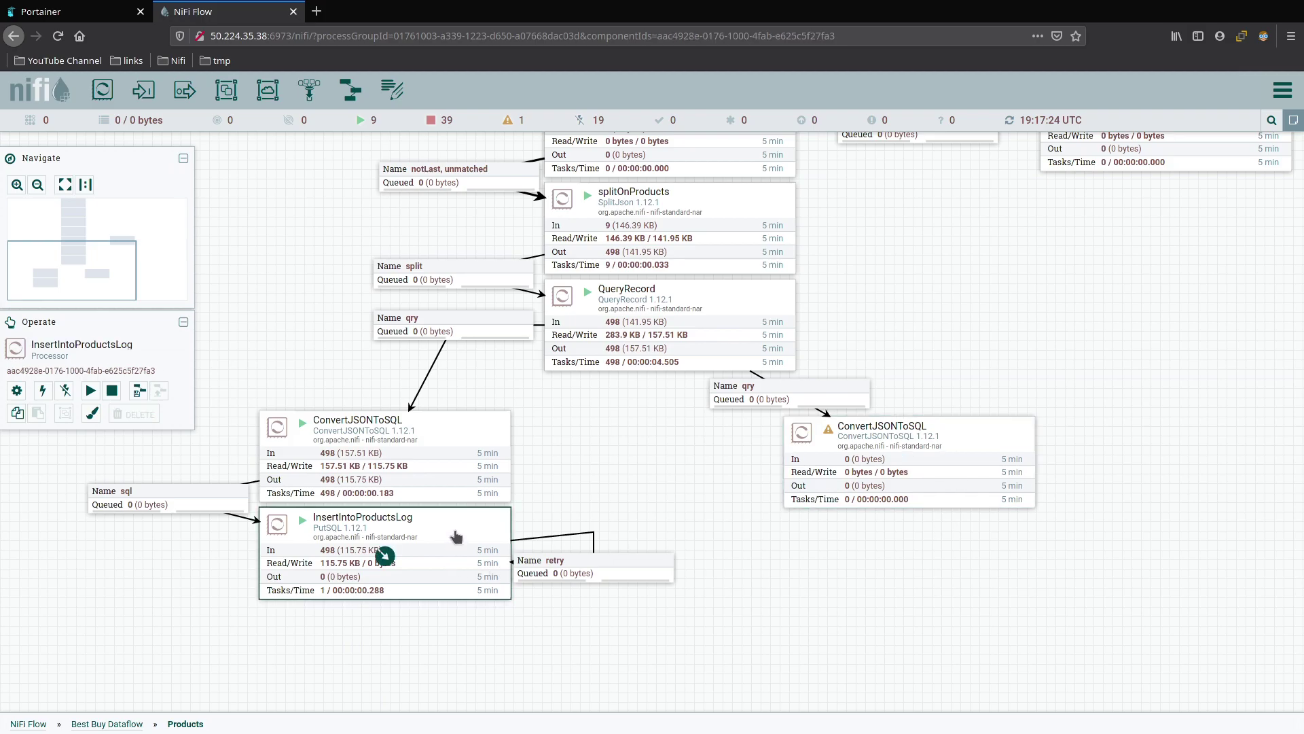
key(ctrl+c)
key(ctrl+v)
drag(1002, 544, 979, 576)
Step: Connect the new ConvertJSONToSQL to the InsertIntoProductsLog copy for the sql relationship, then route the connection around the left and stack the processors closely
drag(913, 470, 897, 572)
click(384, 416)
click(905, 582)
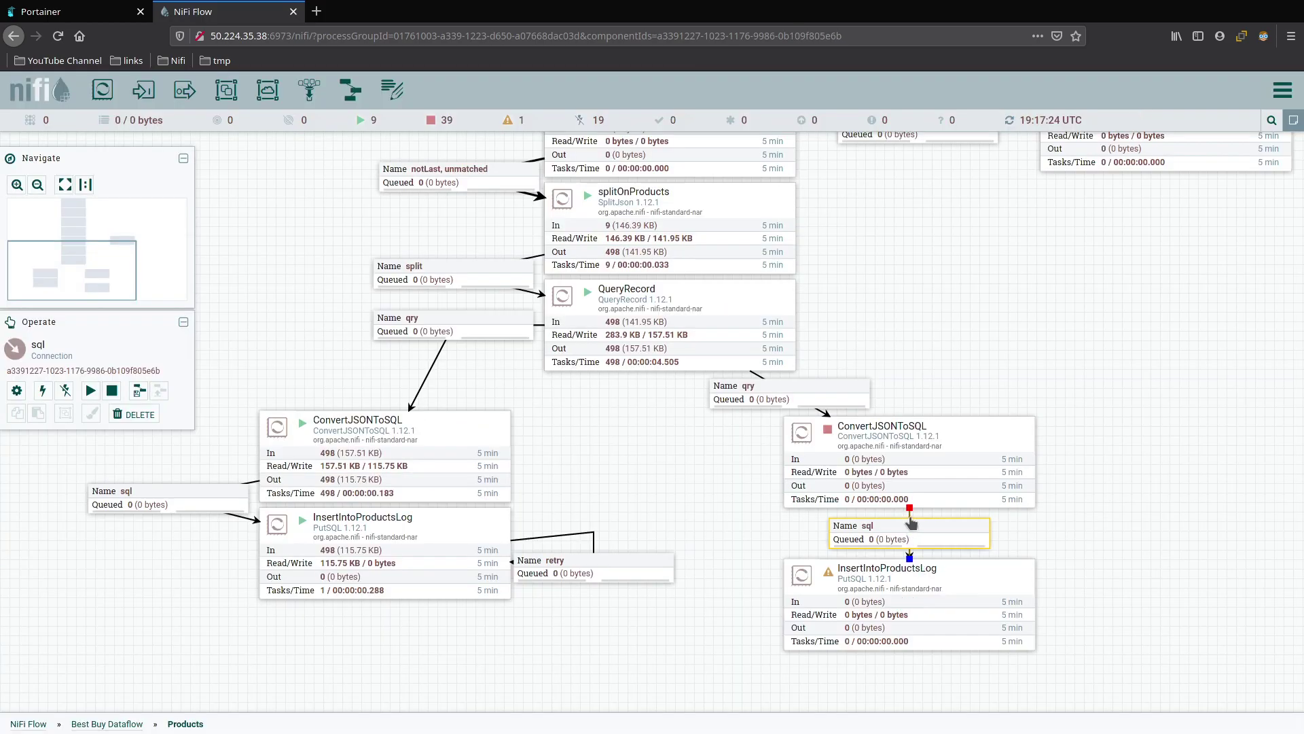
drag(911, 522, 701, 515)
drag(952, 573, 952, 525)
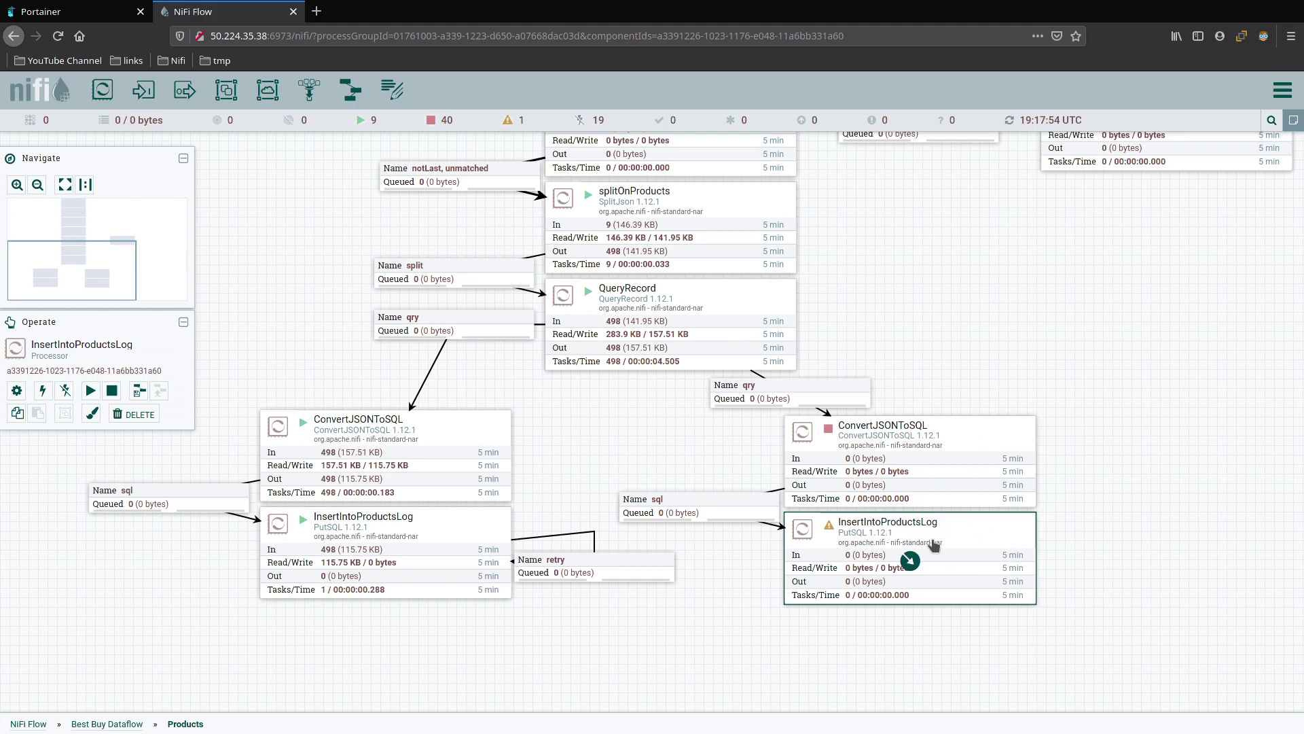
Step: Rename the InsertIntoProductsLog copy to InsertIntoProductsMonitor and apply the change
double_click(961, 541)
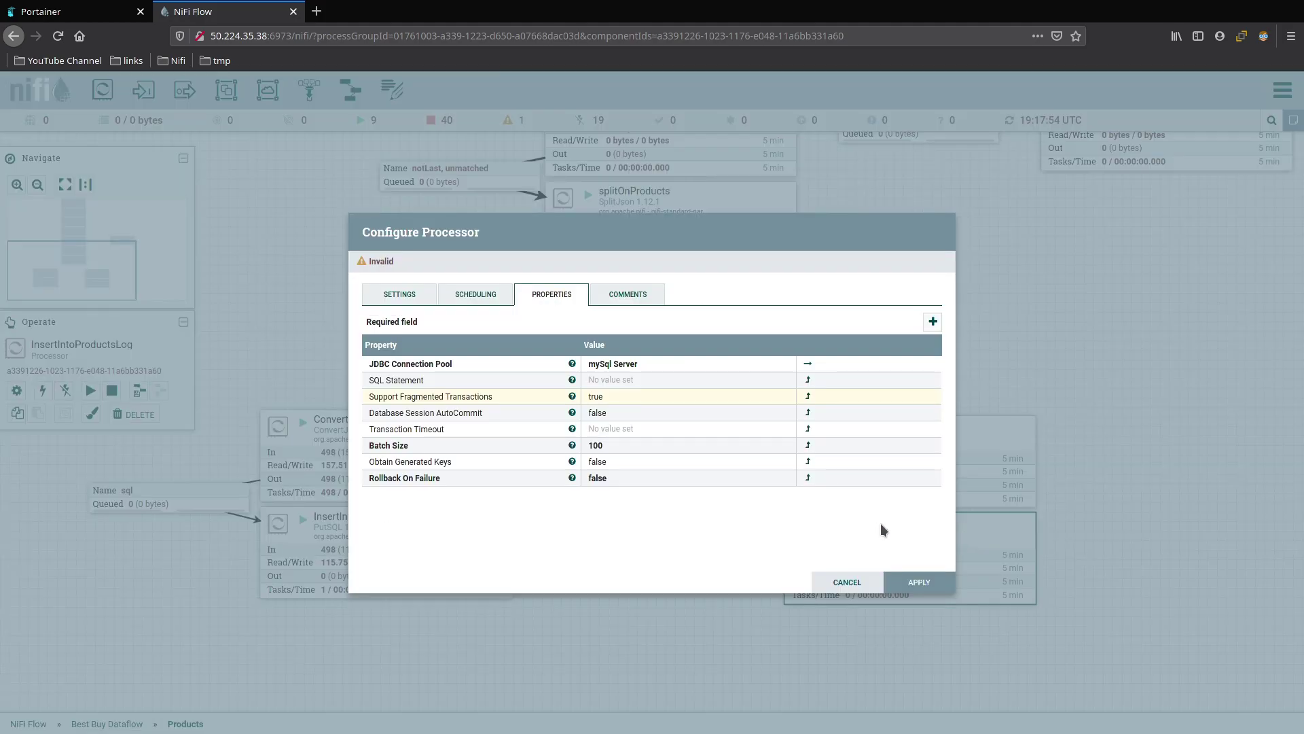
click(422, 297)
drag(444, 334, 558, 338)
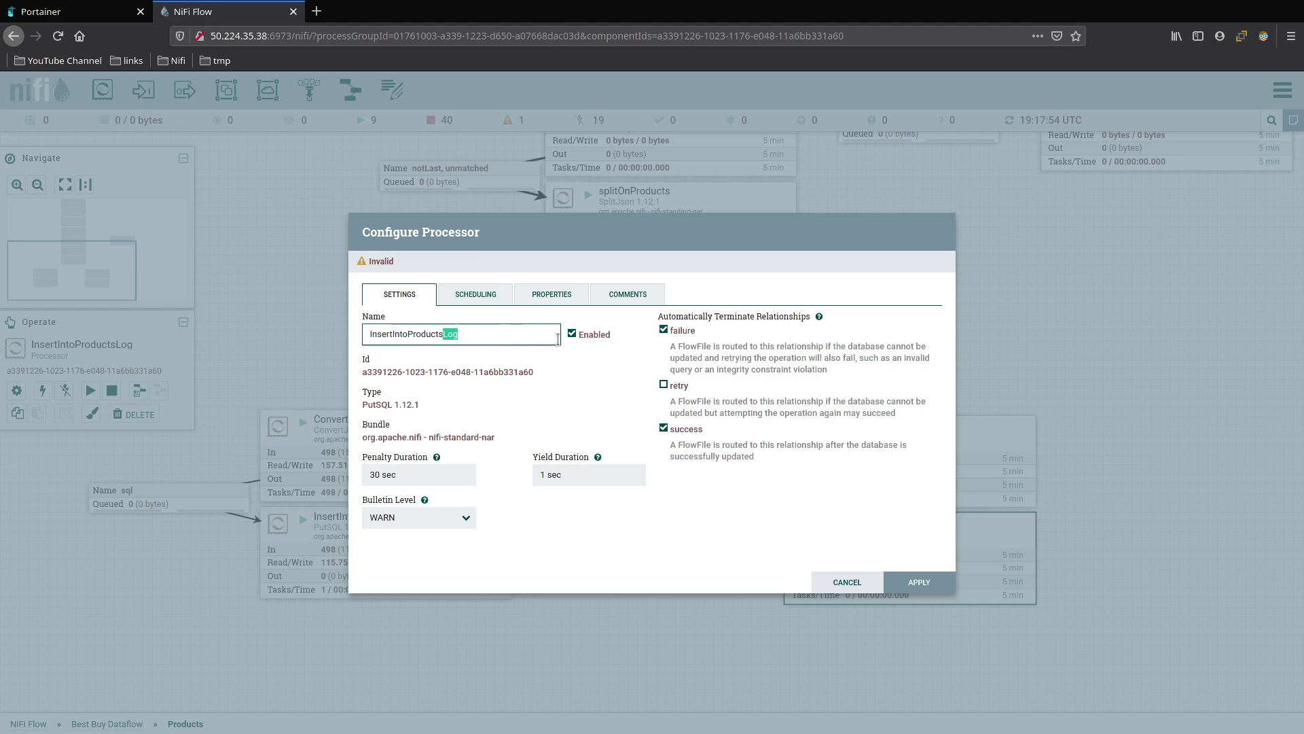
text(Monitor)
click(919, 582)
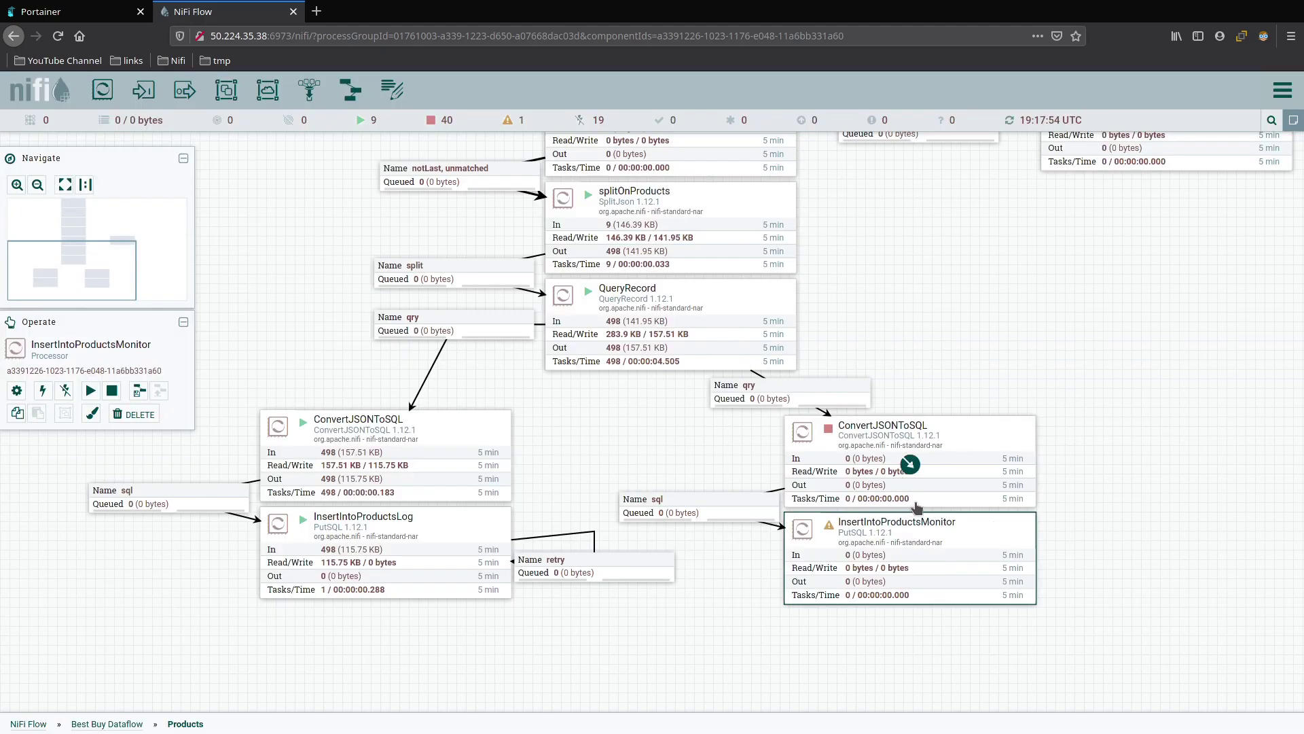
Step: Examine the properties and available Statement Type options of the new ConvertJSONToSQL processor, keeping INSERT
double_click(905, 429)
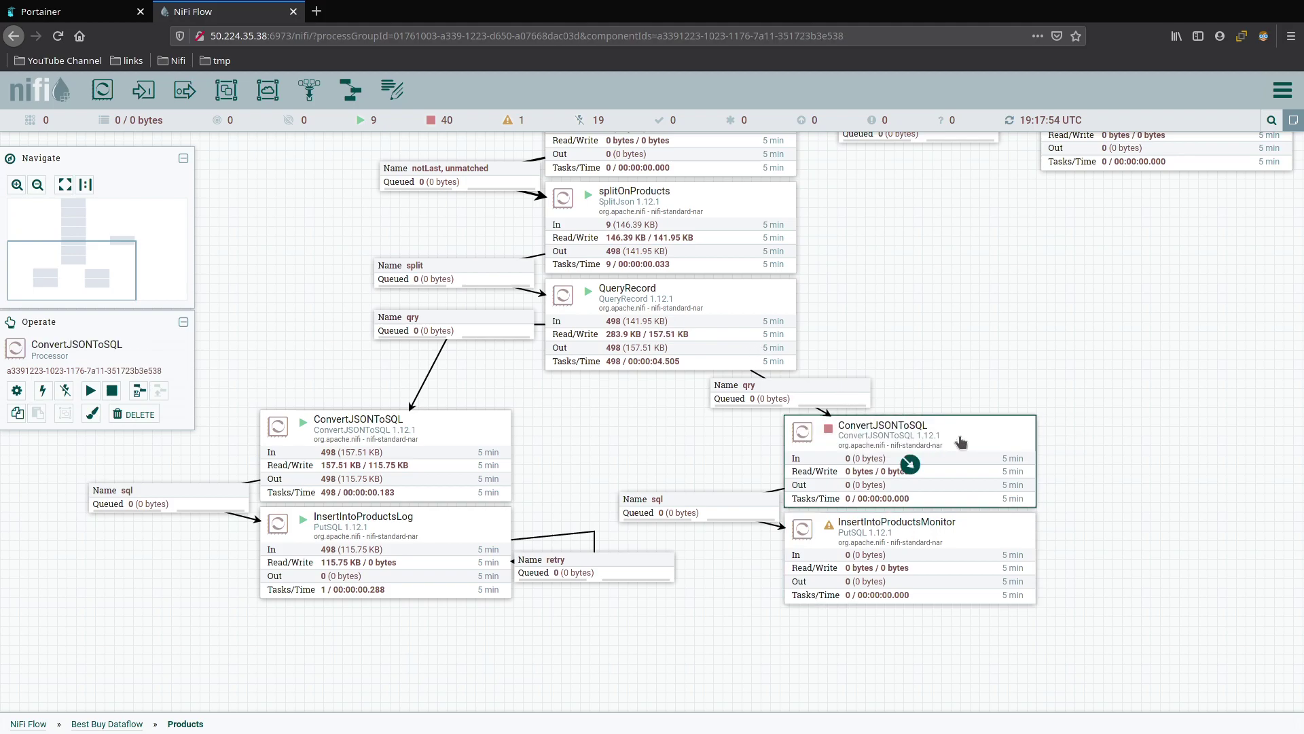
click(576, 292)
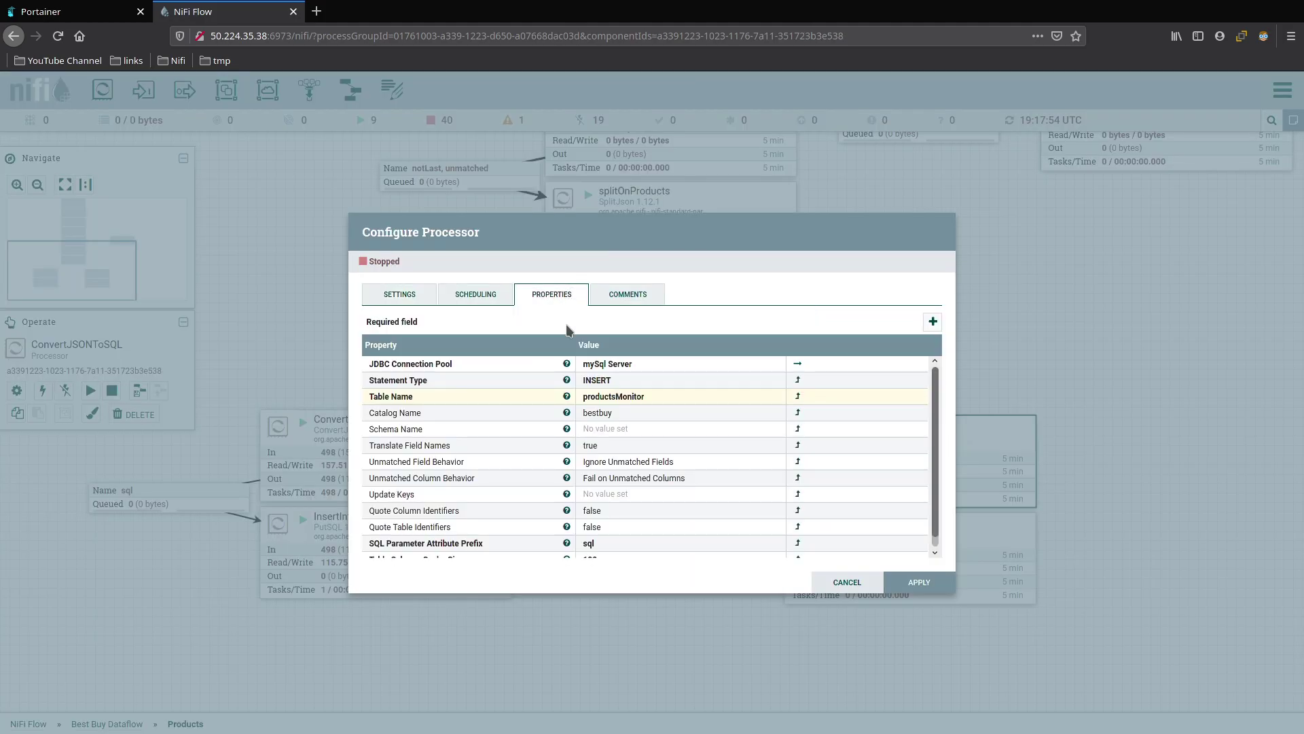
click(626, 384)
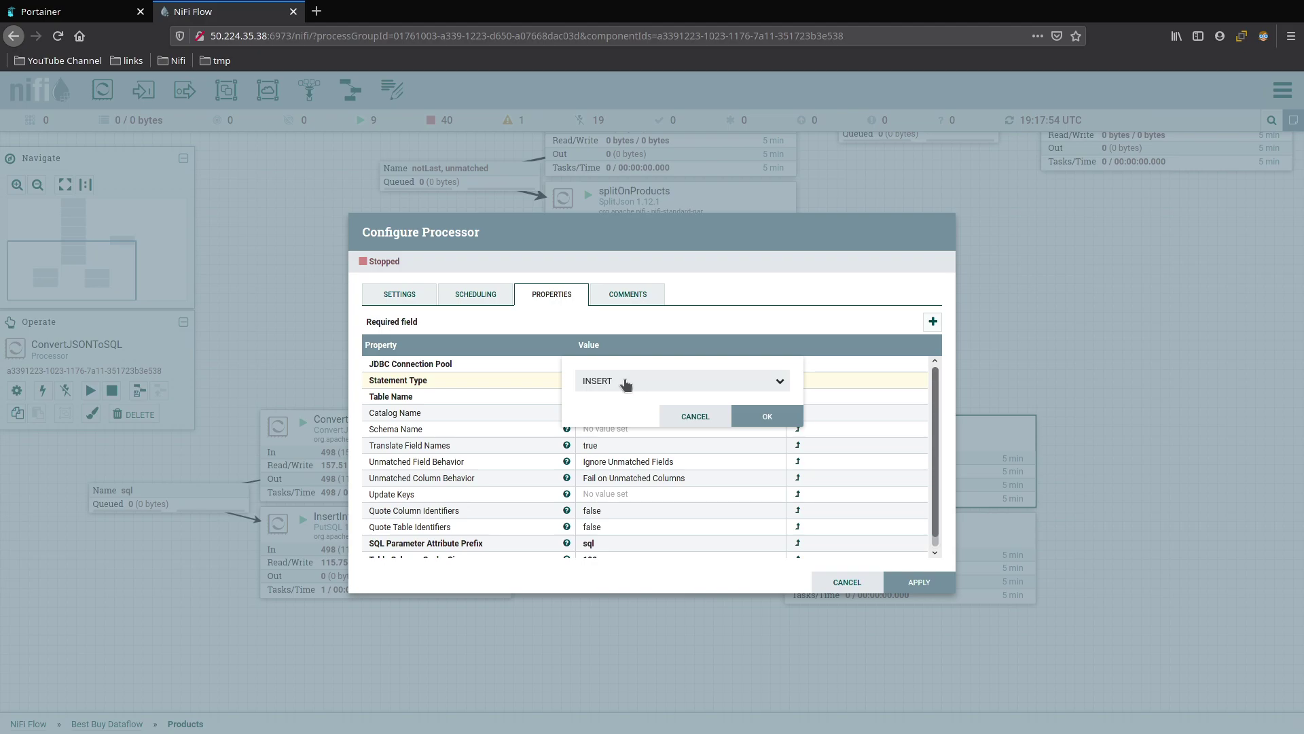
click(768, 416)
click(919, 582)
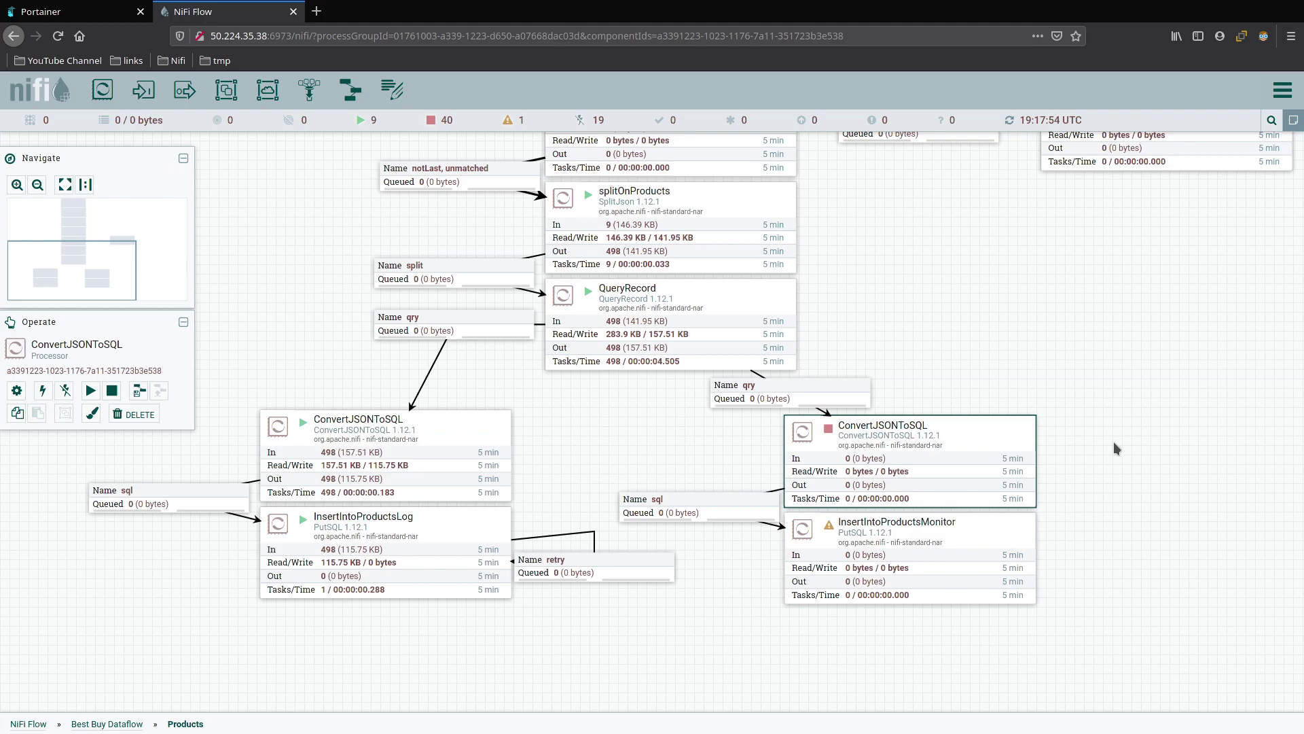
mouse_move(981, 454)
double_click(980, 442)
click(646, 380)
click(648, 385)
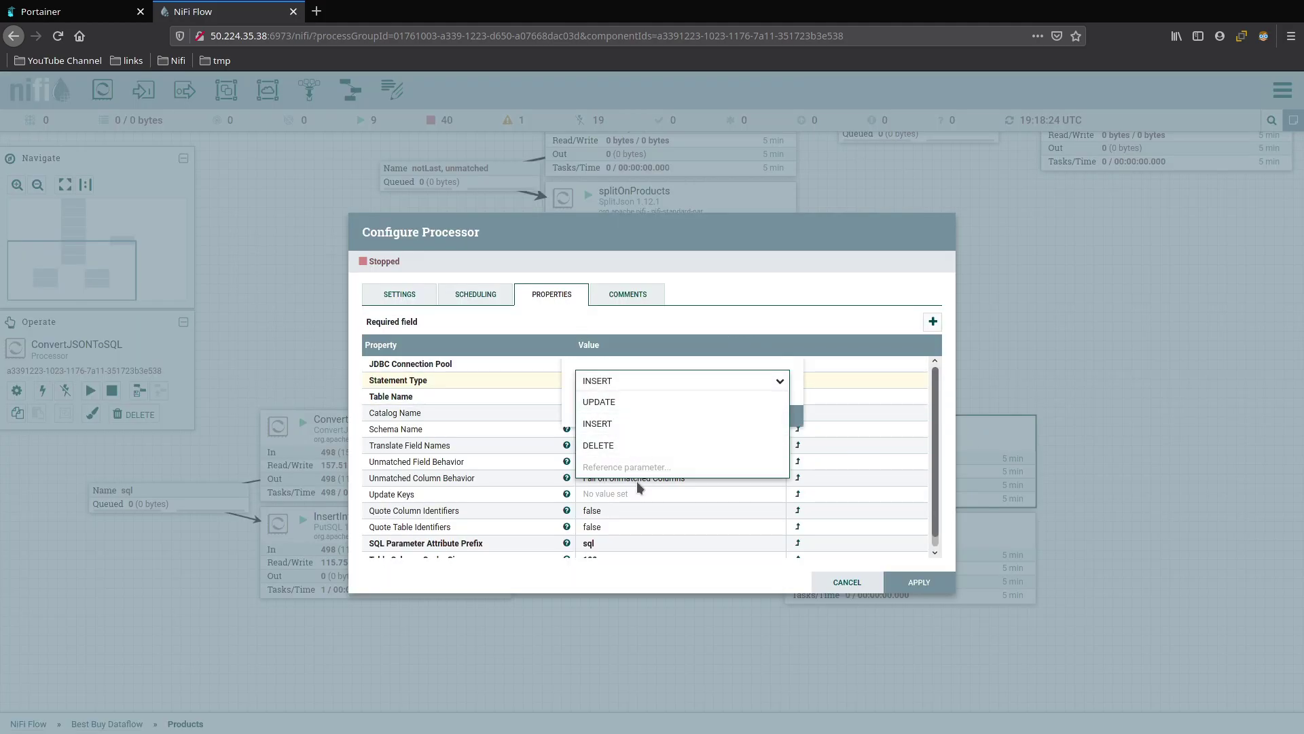
click(761, 315)
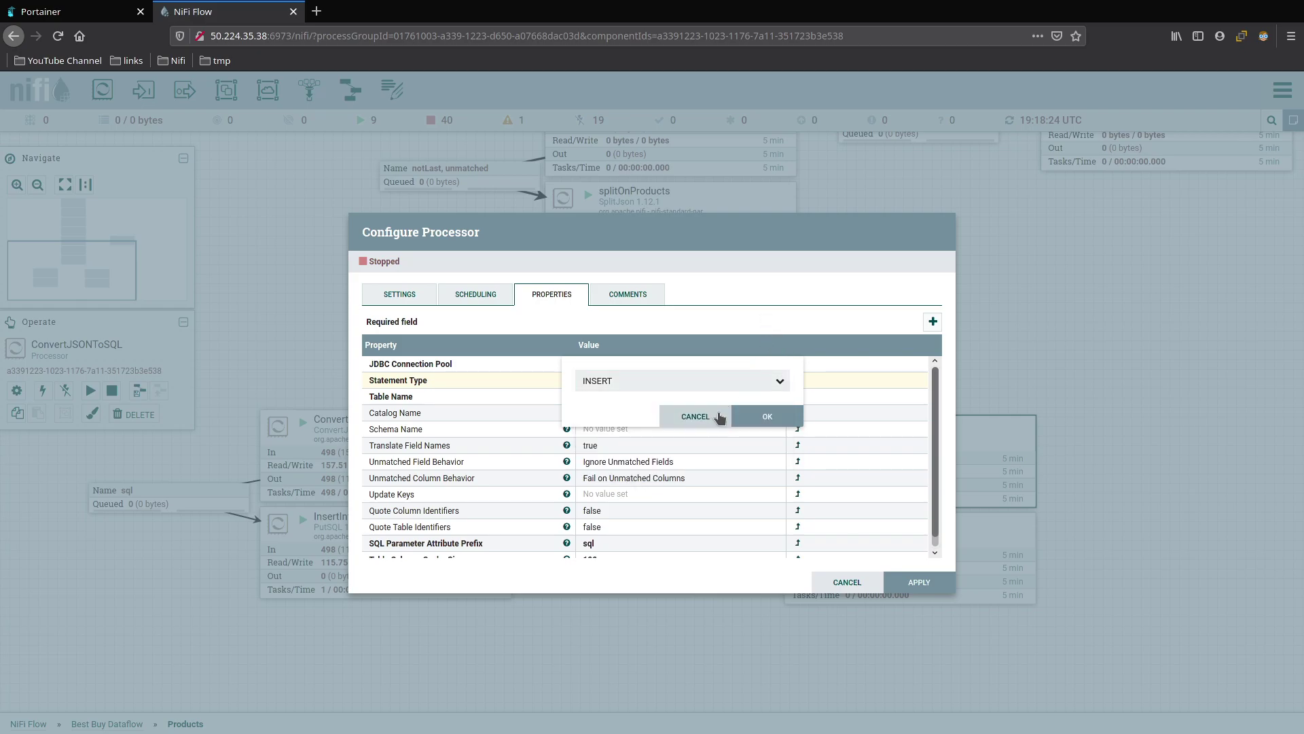
click(709, 418)
click(920, 582)
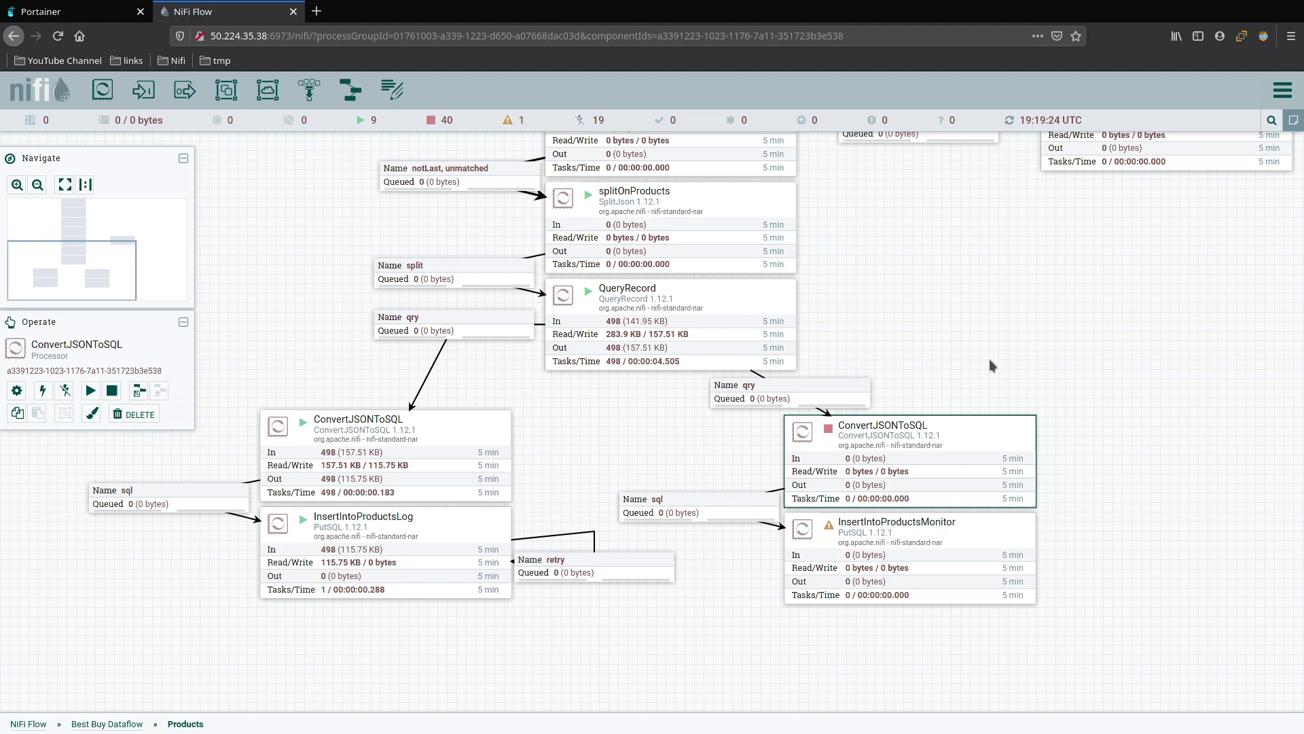
double_click(907, 459)
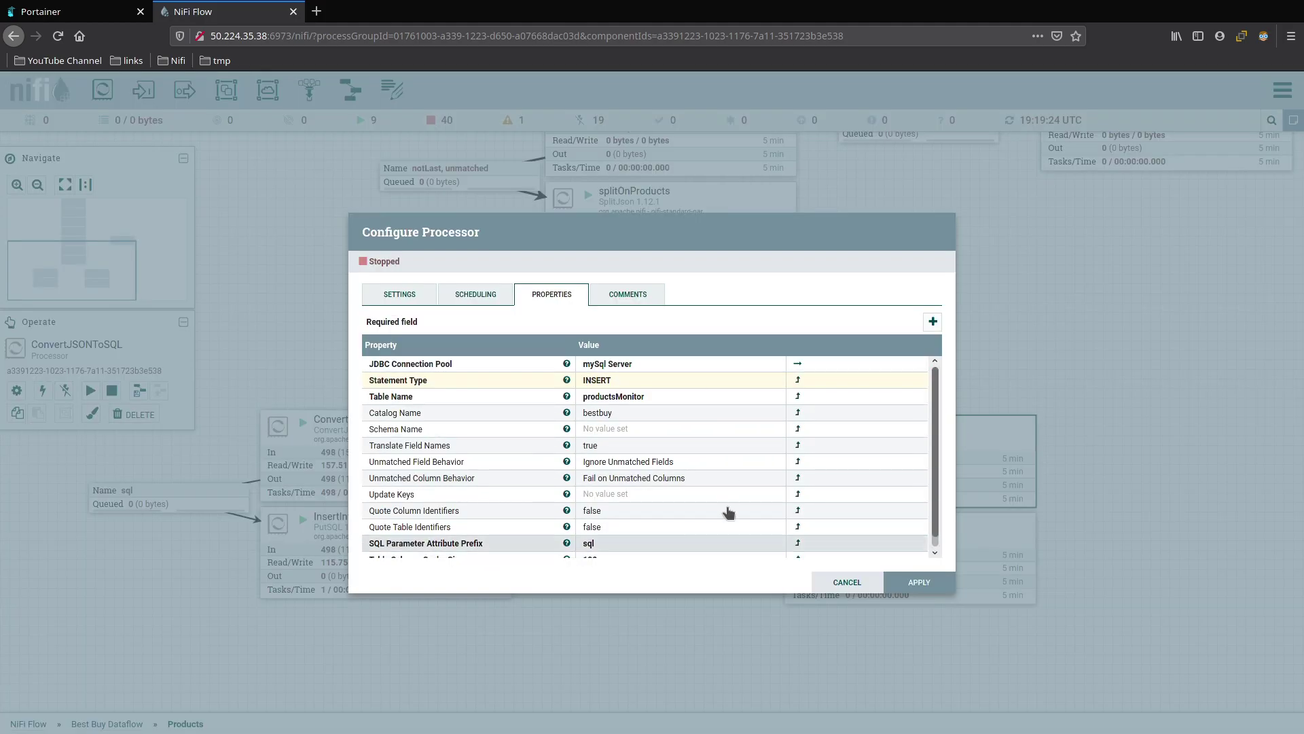
click(872, 582)
Step: Start the getTrackedCategories processor at the beginning of the flow, then stop it after triggering a run
drag(887, 216, 944, 562)
drag(956, 197, 893, 136)
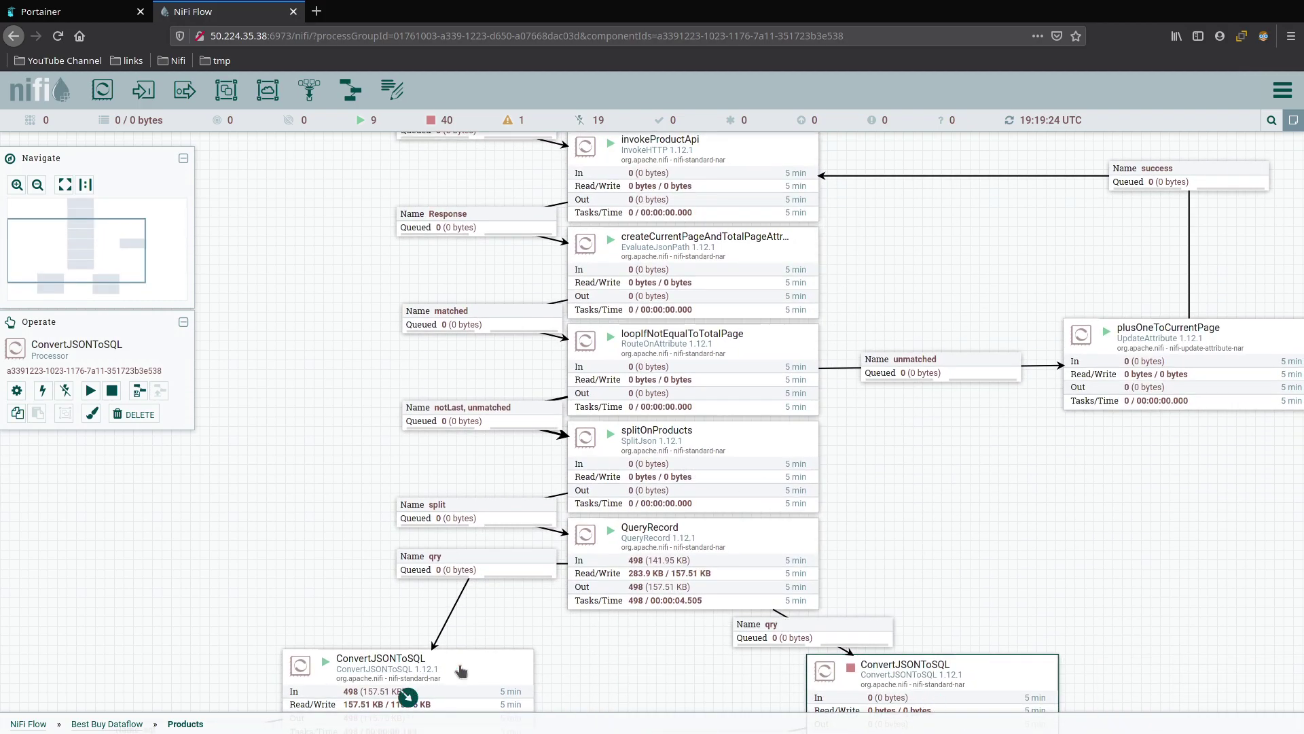
drag(870, 204, 866, 418)
right_click(770, 170)
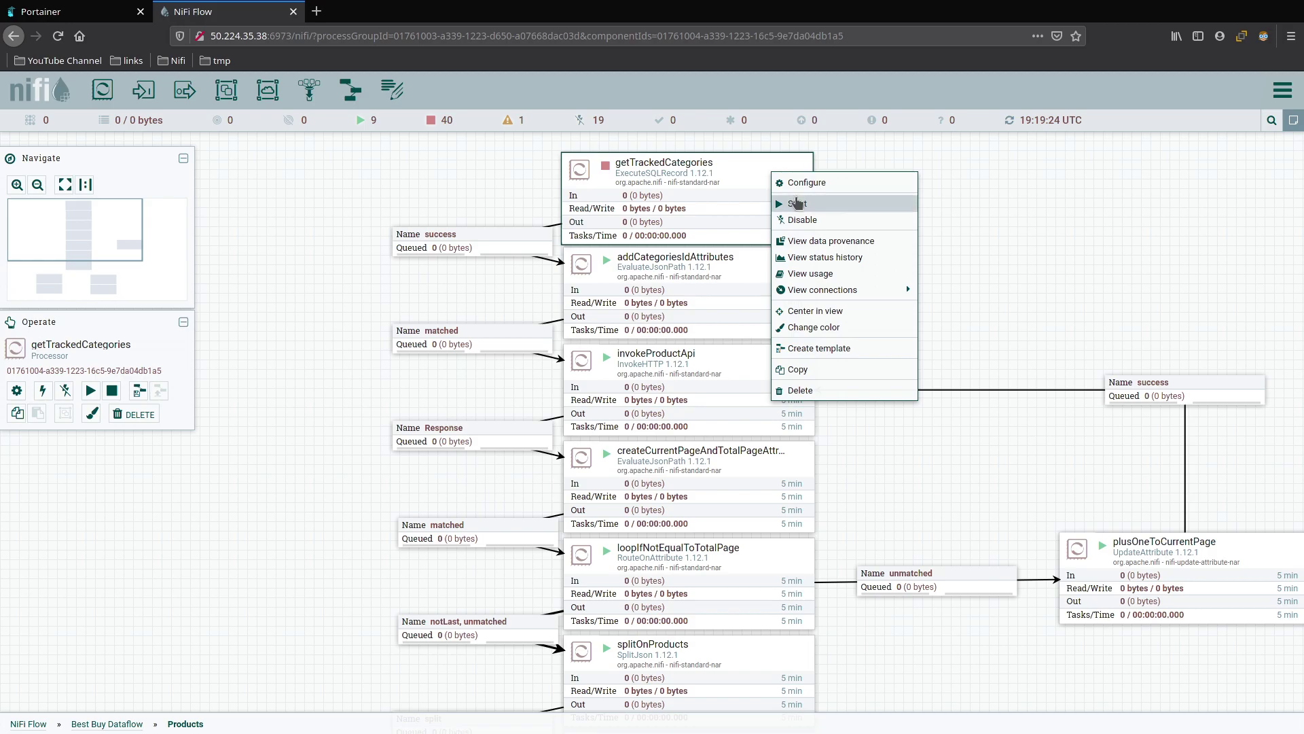
click(798, 202)
right_click(748, 160)
click(788, 192)
Step: Start the new ConvertJSONToSQL processor that targets productsMonitor and refresh the flow
drag(969, 482, 900, 140)
drag(834, 468, 855, 382)
click(870, 331)
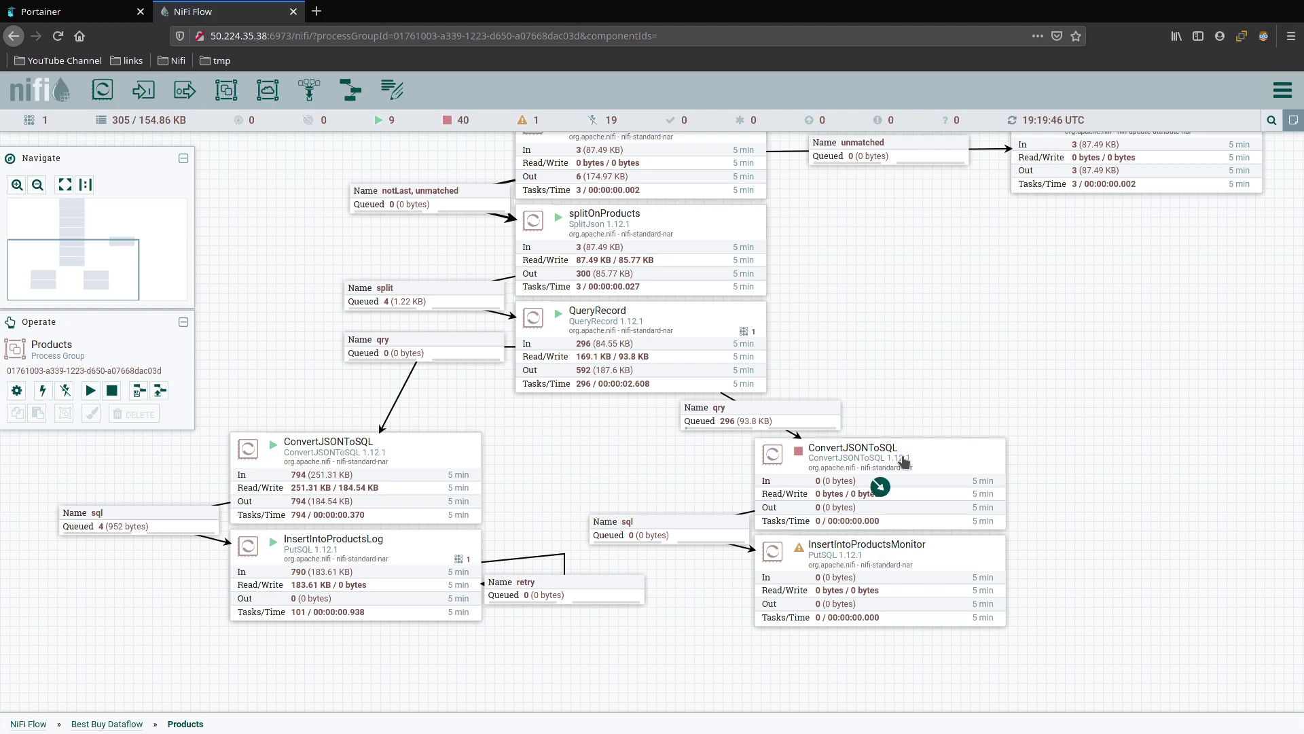
right_click(962, 454)
click(999, 484)
right_click(984, 303)
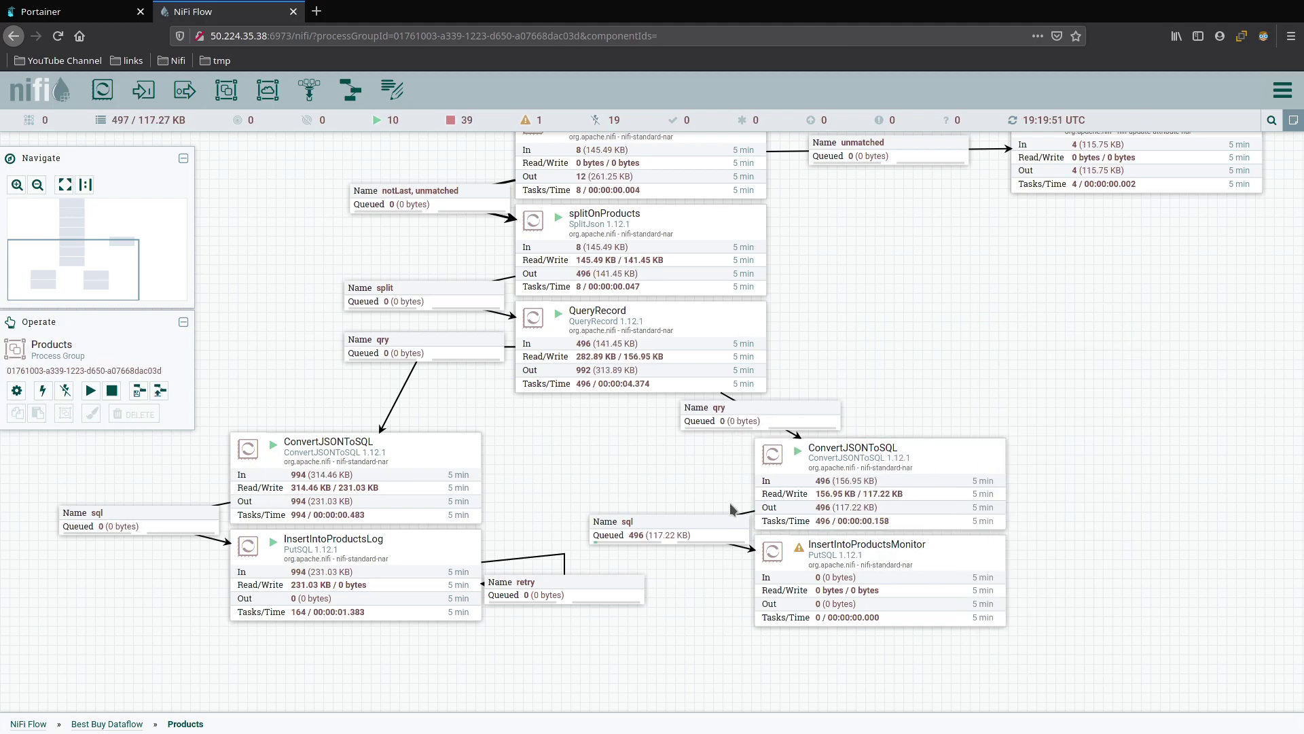
Step: List the sql queue before InsertIntoProductsMonitor, view the first flow file's generated SQL through to its end, and close it
right_click(711, 522)
click(753, 568)
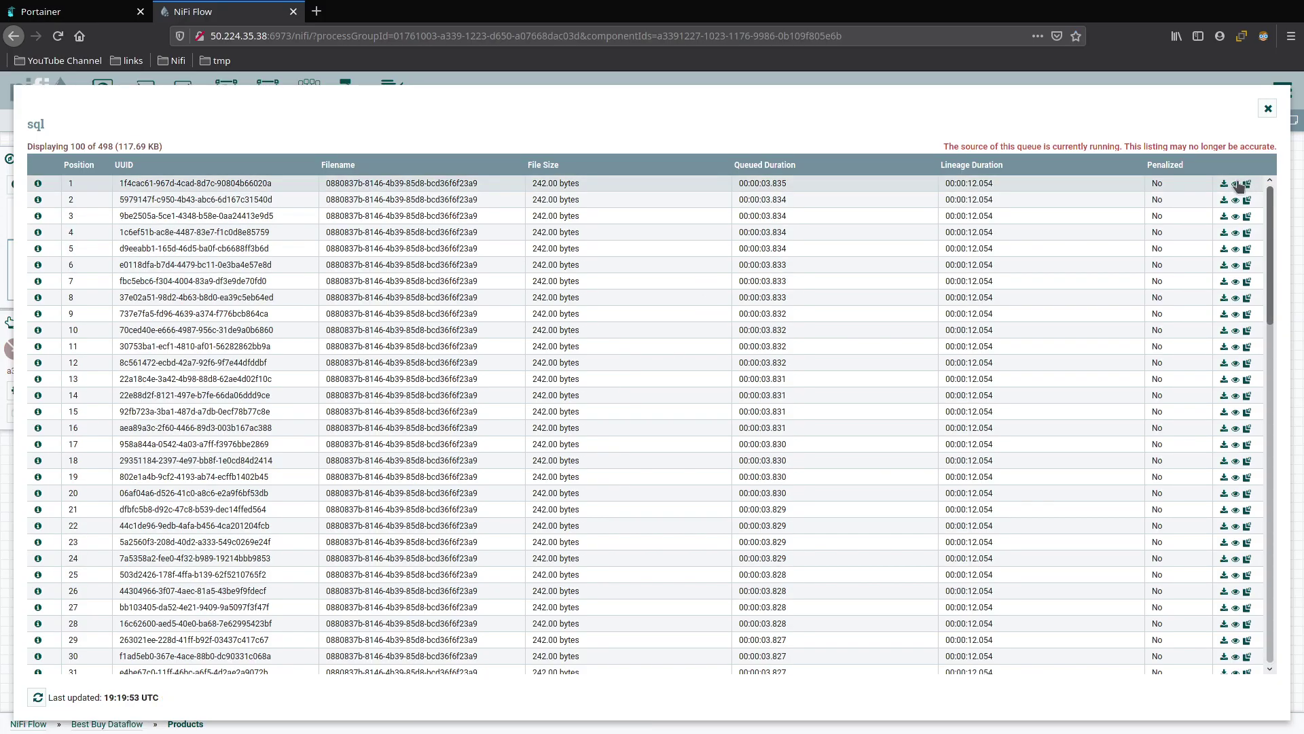
click(1235, 184)
click(166, 131)
click(174, 129)
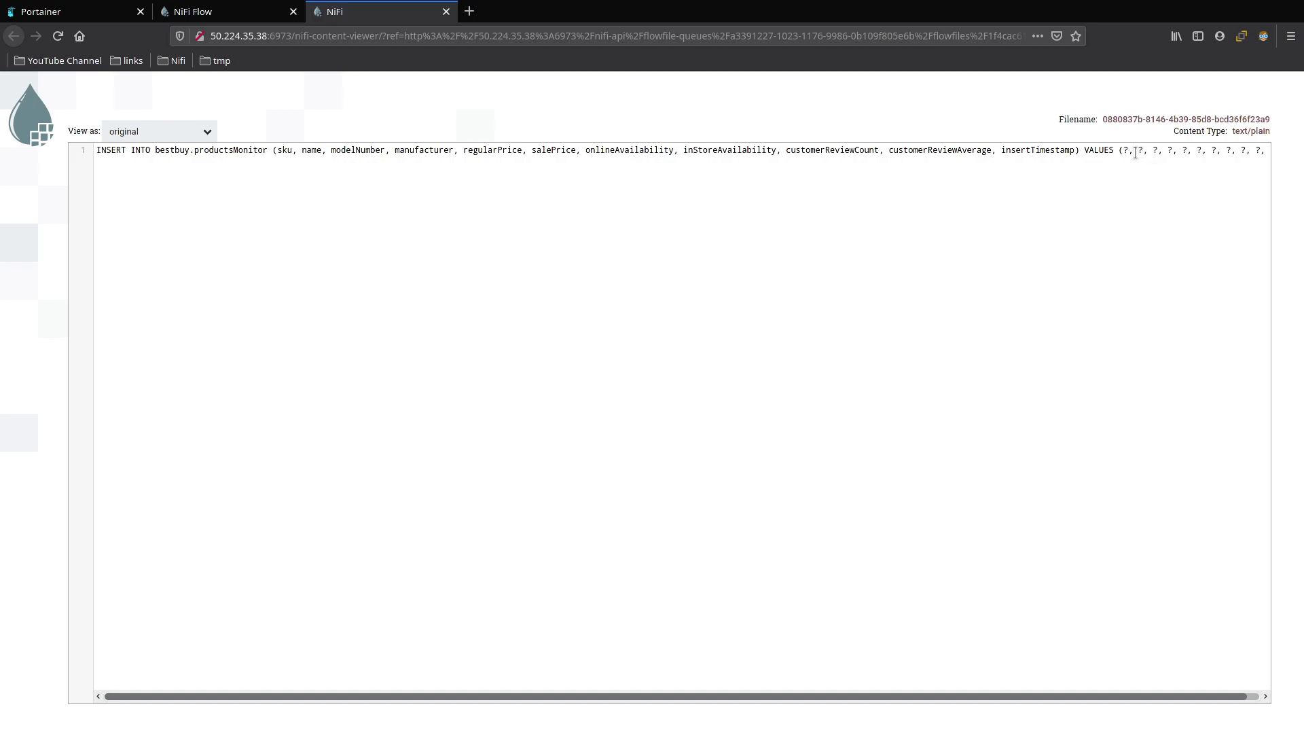
drag(652, 702, 781, 696)
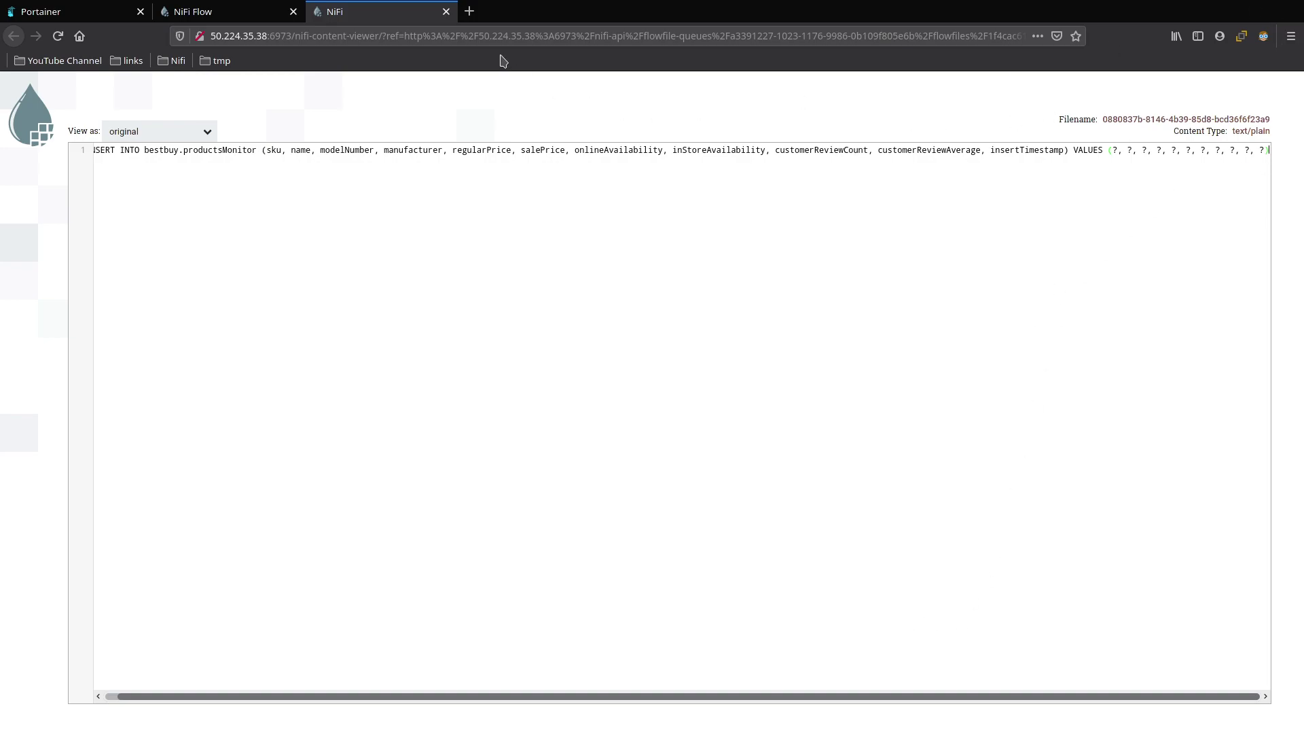
click(446, 11)
key(Escape)
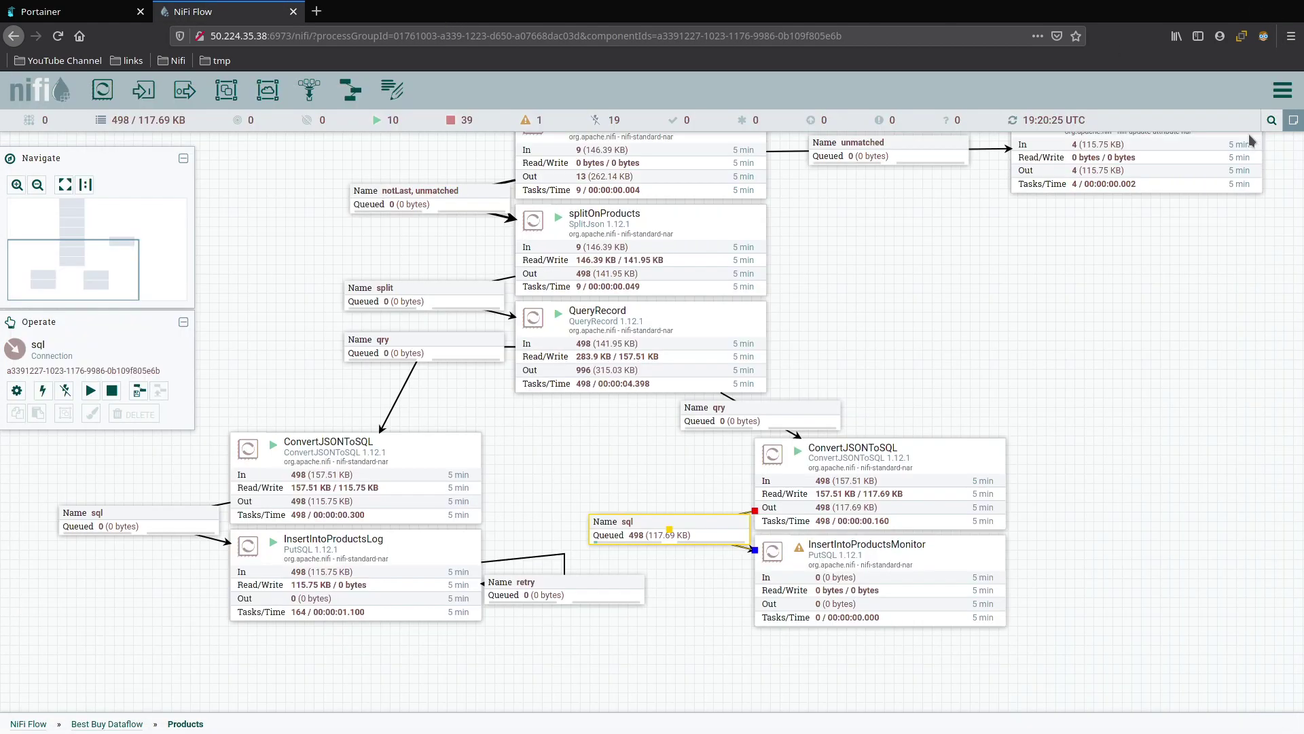
Step: Fill the SQL Statement property of InsertIntoProductsMonitor with the copied test.productsMonitor INSERT query containing an ON DUPLICATE KEY UPDATE clause
mouse_move(927, 446)
click(931, 560)
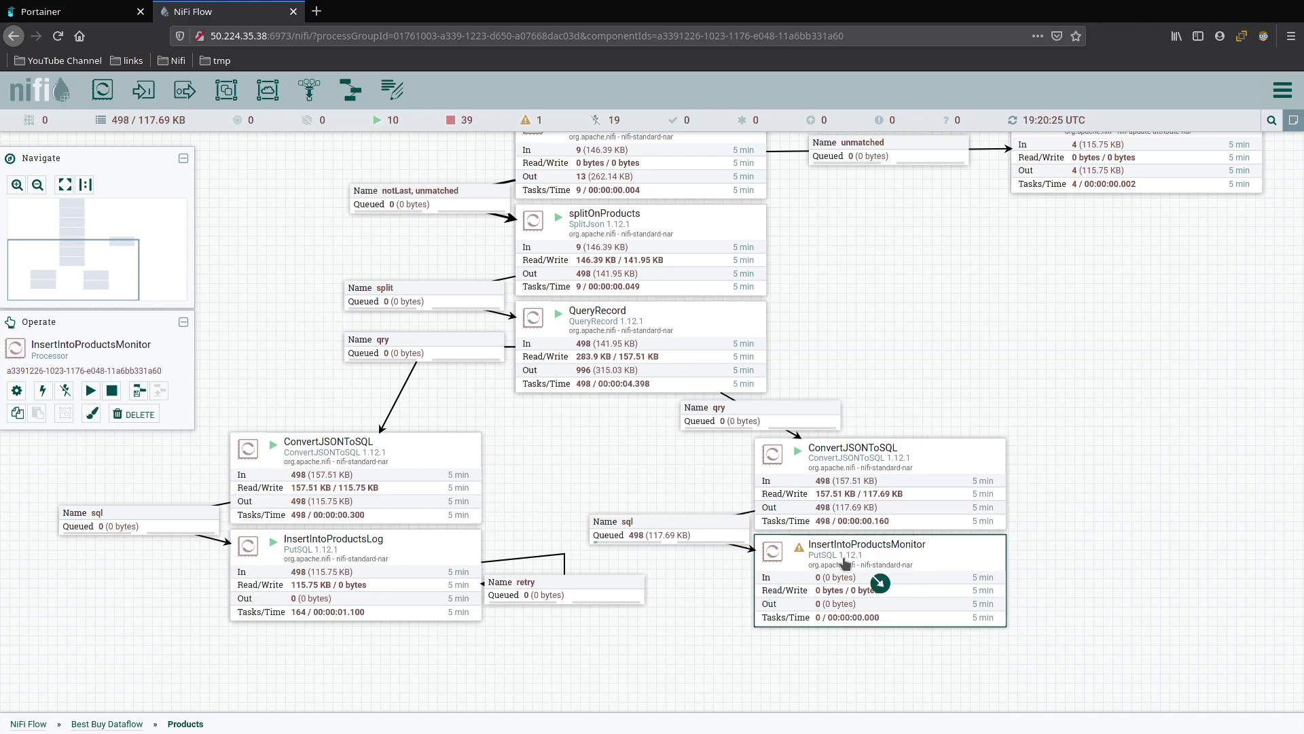
click(930, 463)
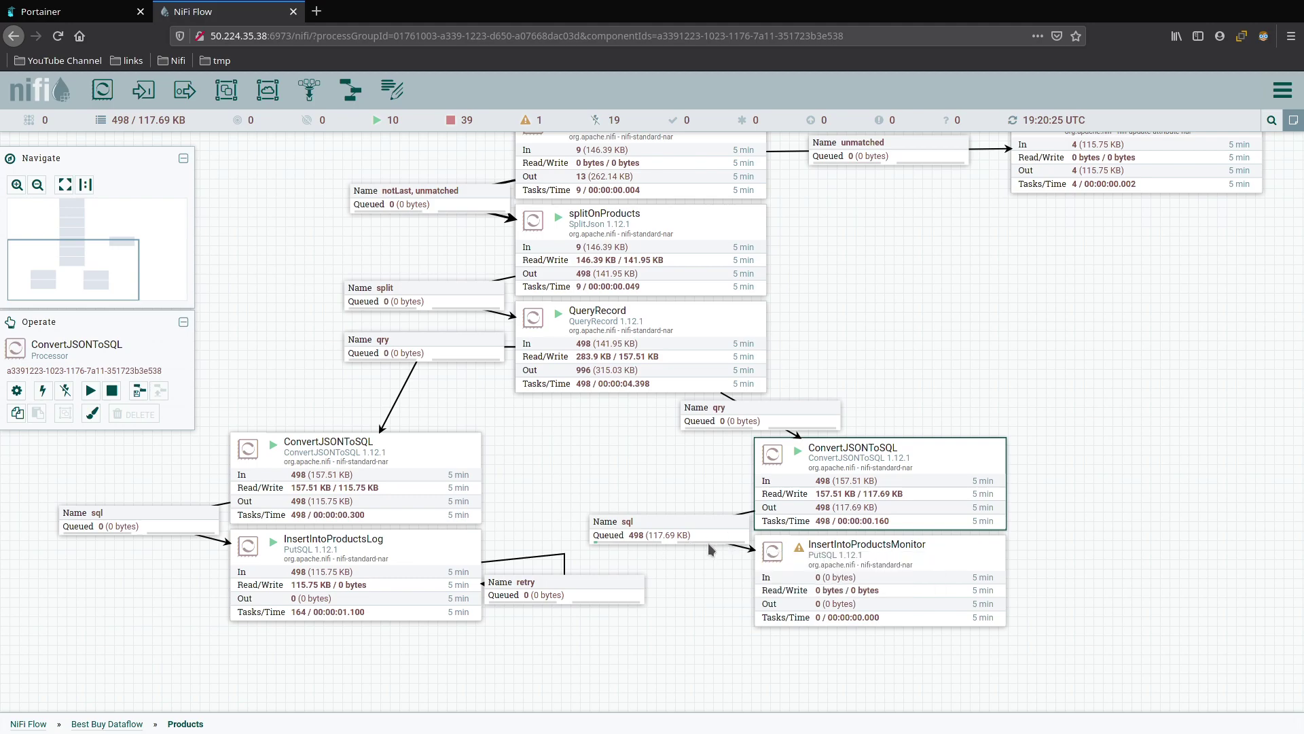
double_click(876, 577)
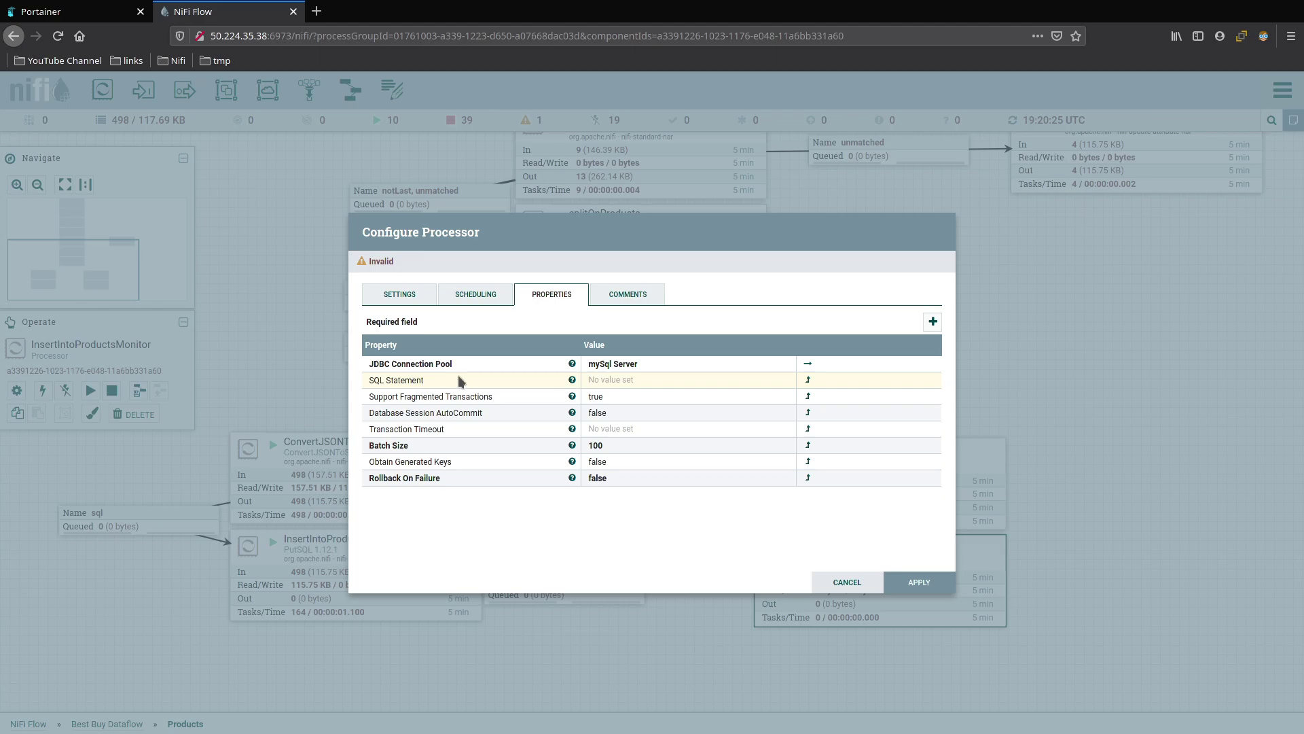
mouse_move(575, 385)
click(606, 380)
drag(606, 373, 303, 181)
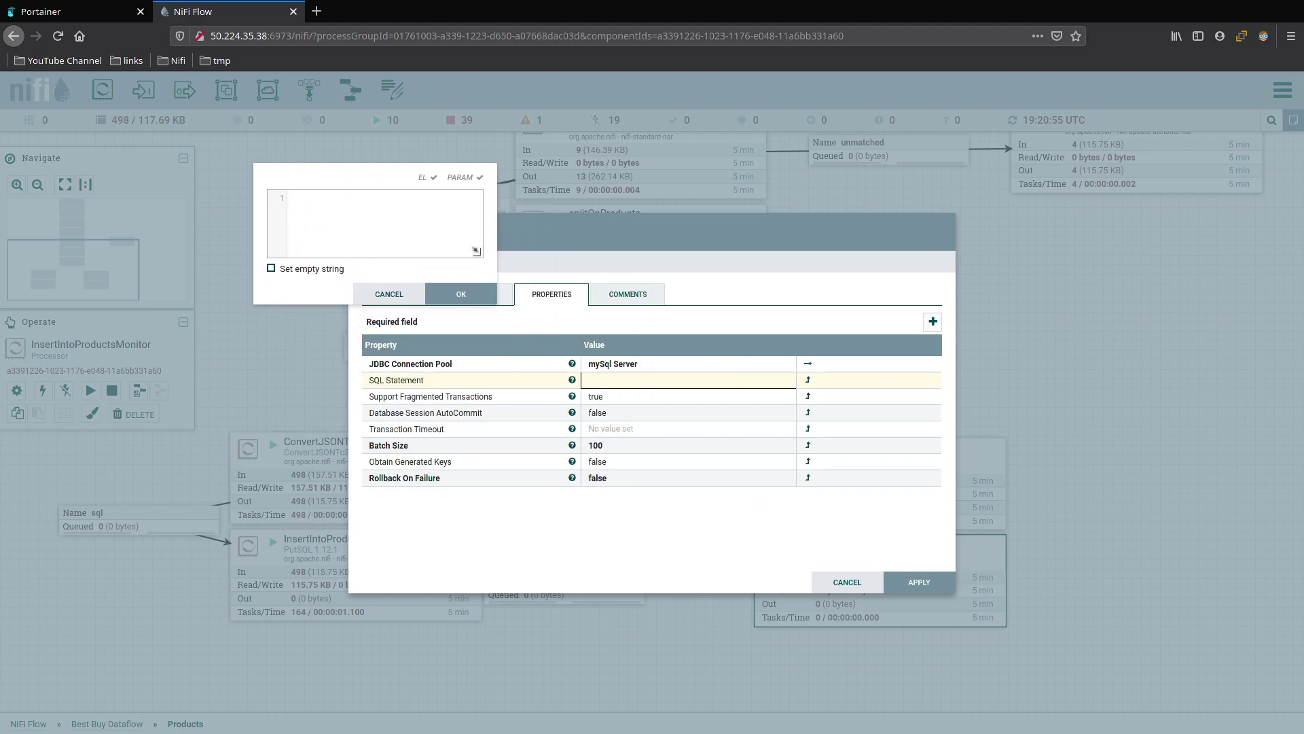
drag(476, 250, 1275, 626)
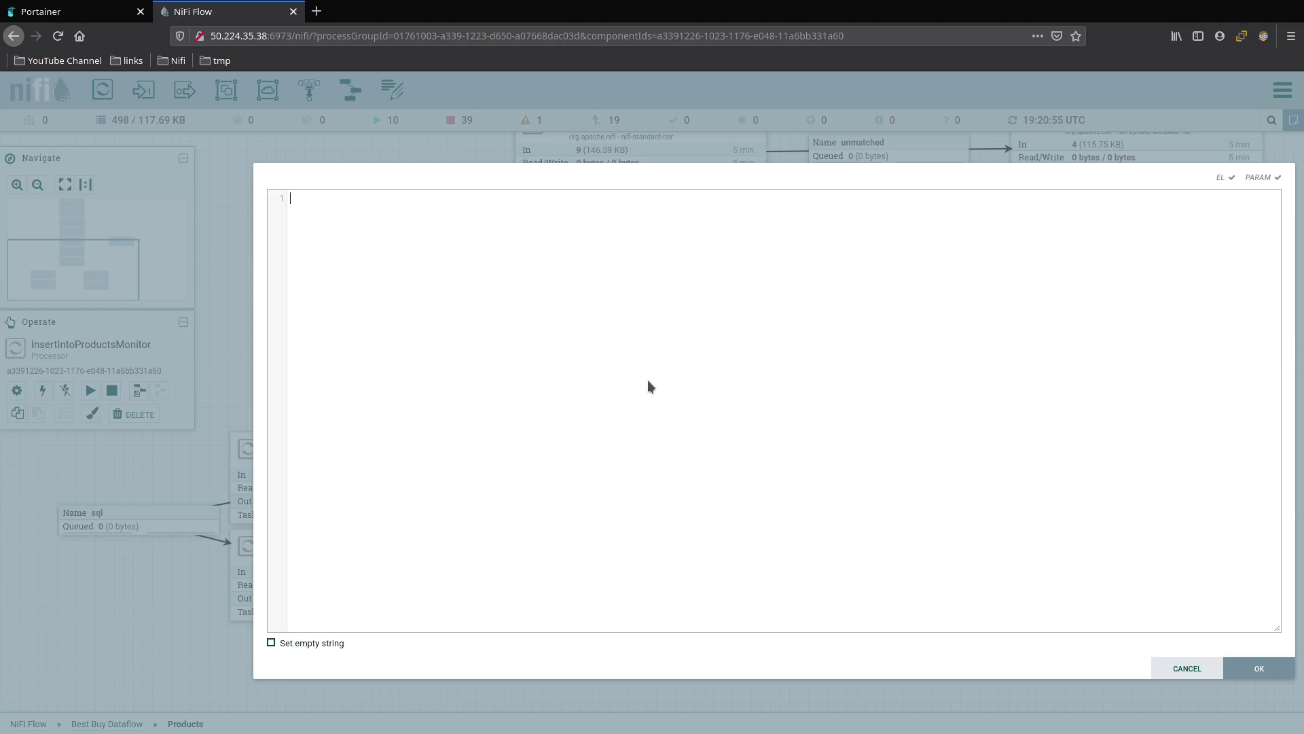
key(ctrl+v)
drag(786, 633, 271, 617)
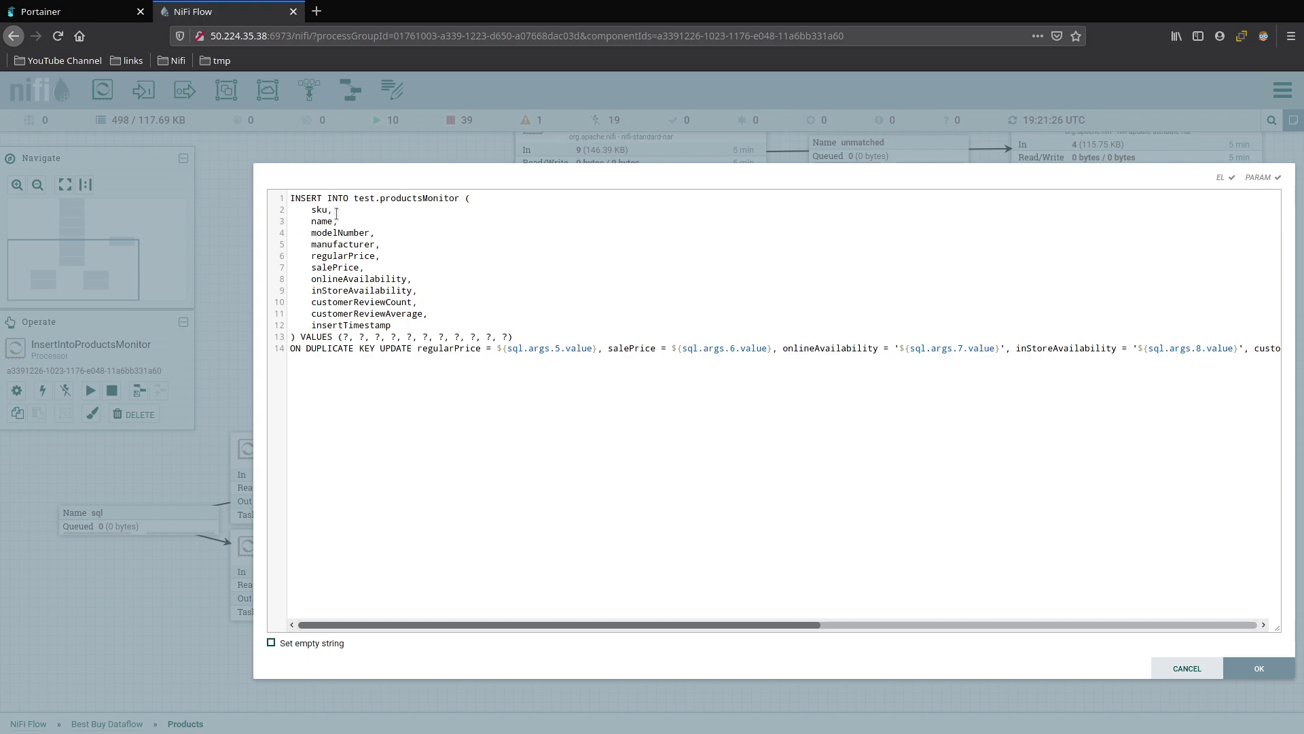
Step: Examine the ON DUPLICATE KEY UPDATE clause from regularPrice to insertTimestamp, comparing its sql.args references with the order of the inserted columns
click(402, 348)
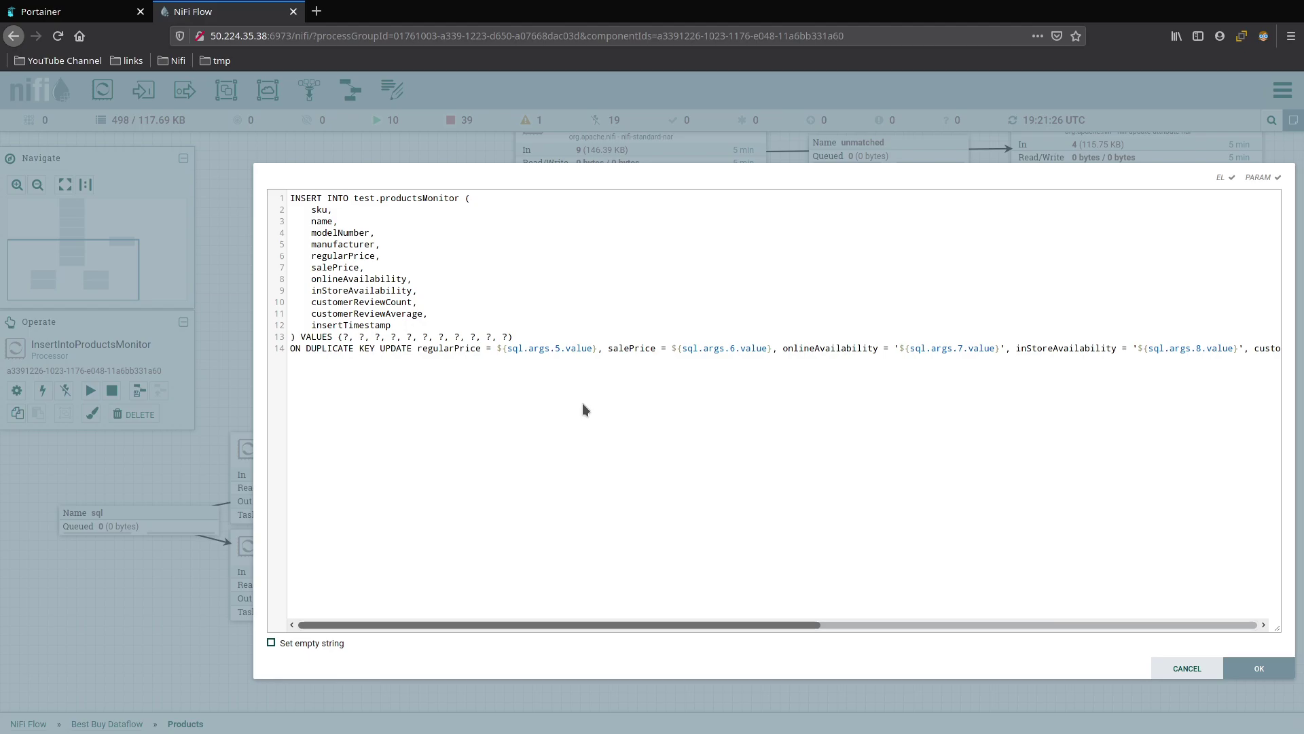
drag(511, 347, 596, 348)
key(End)
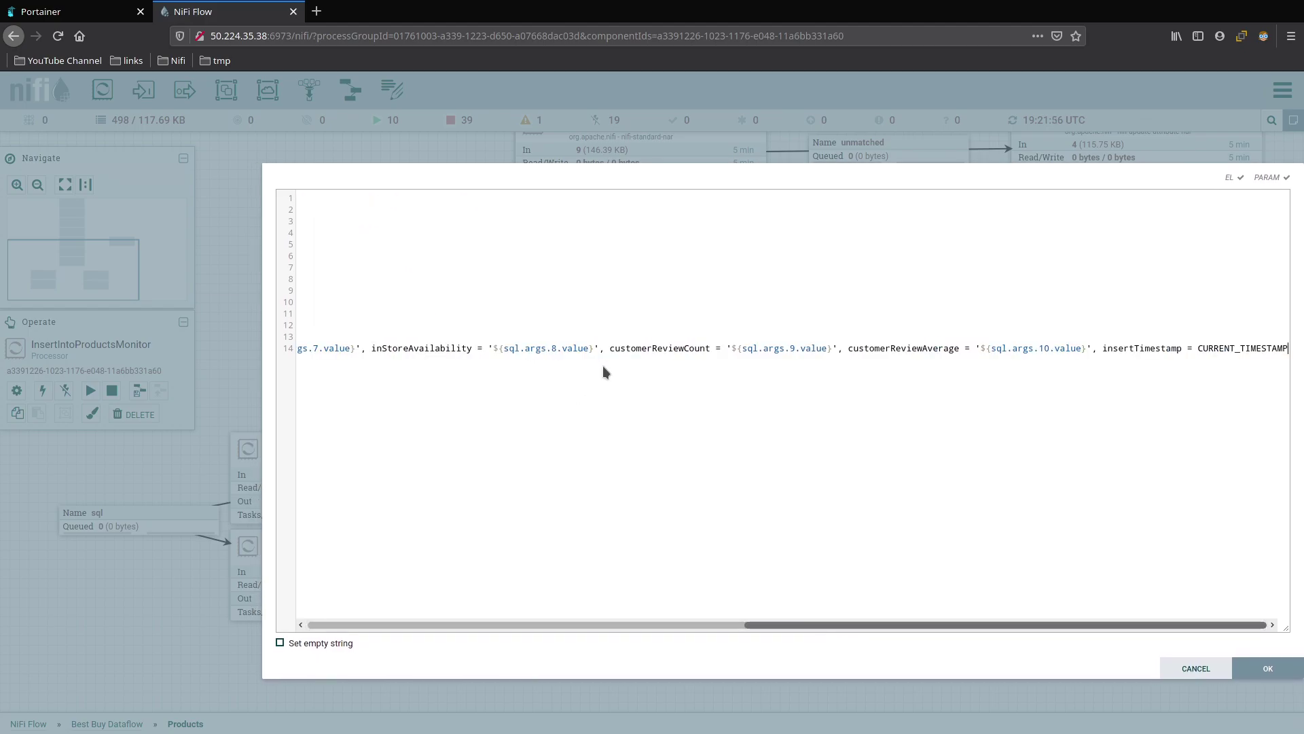
drag(818, 626, 424, 620)
click(505, 348)
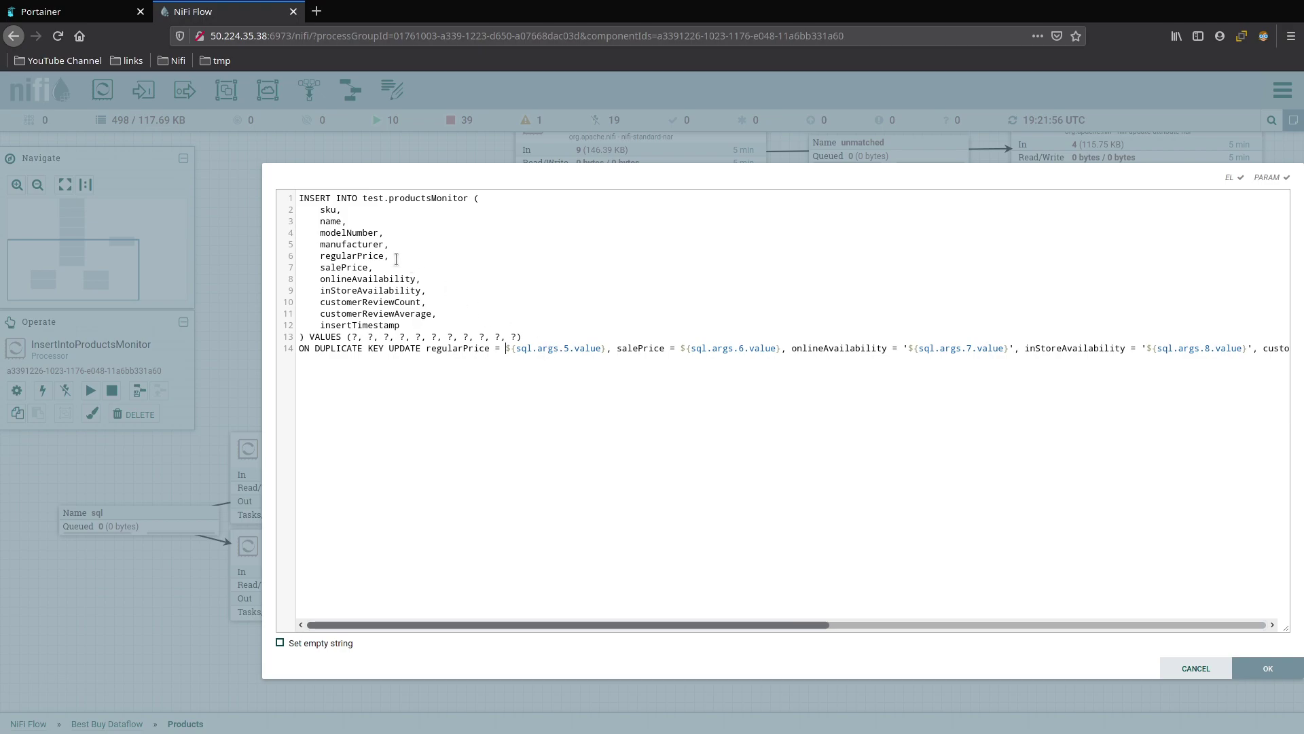
click(343, 223)
text(,)
click(392, 256)
drag(507, 348, 608, 348)
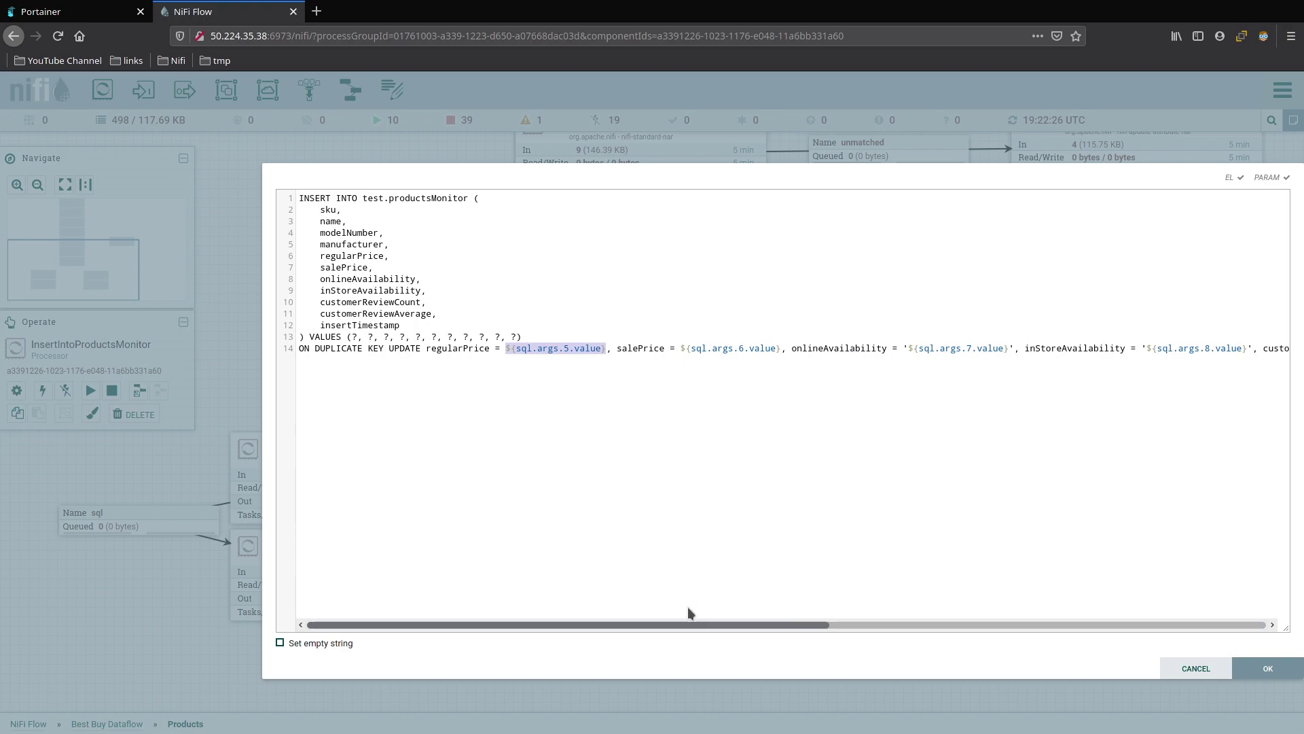
Step: Check the ON DUPLICATE KEY UPDATE clause through to insertTimestamp, and save the SQL statement by applying InsertIntoProductsMonitor's configuration
drag(686, 623, 1164, 632)
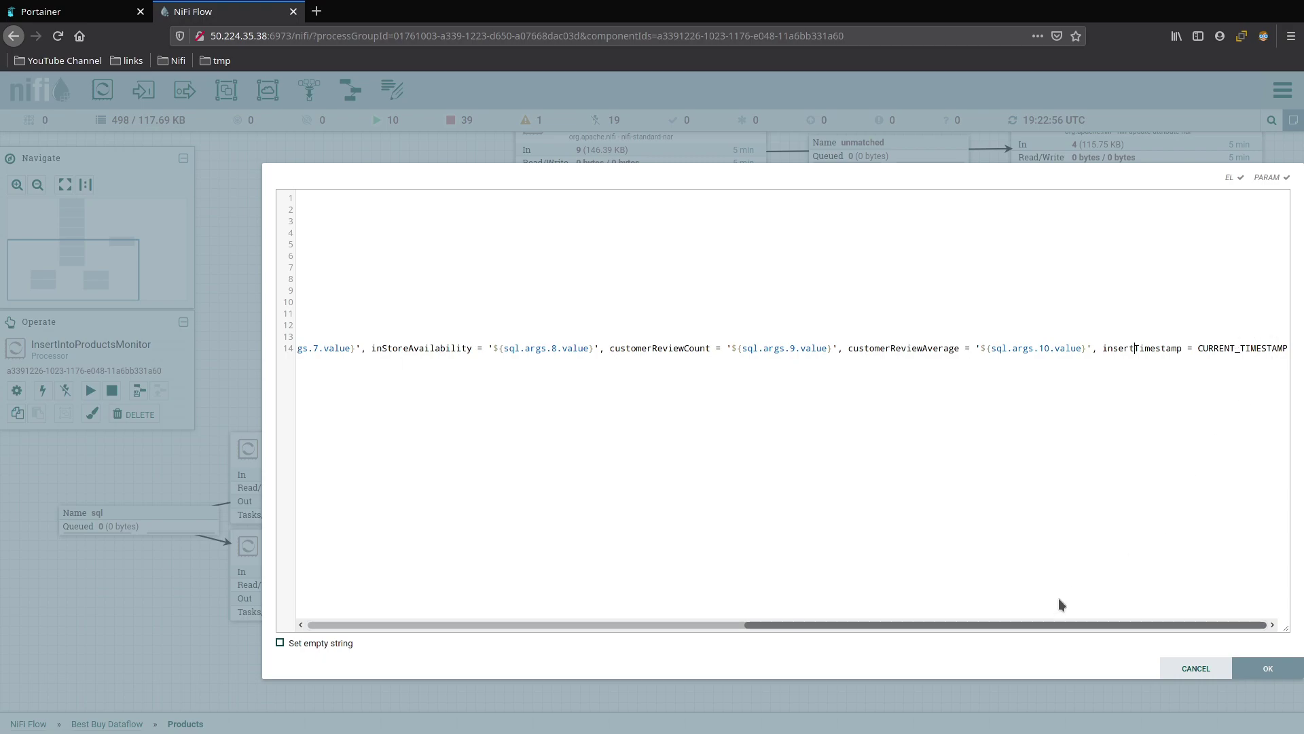
drag(1053, 621, 886, 621)
drag(626, 613, 491, 611)
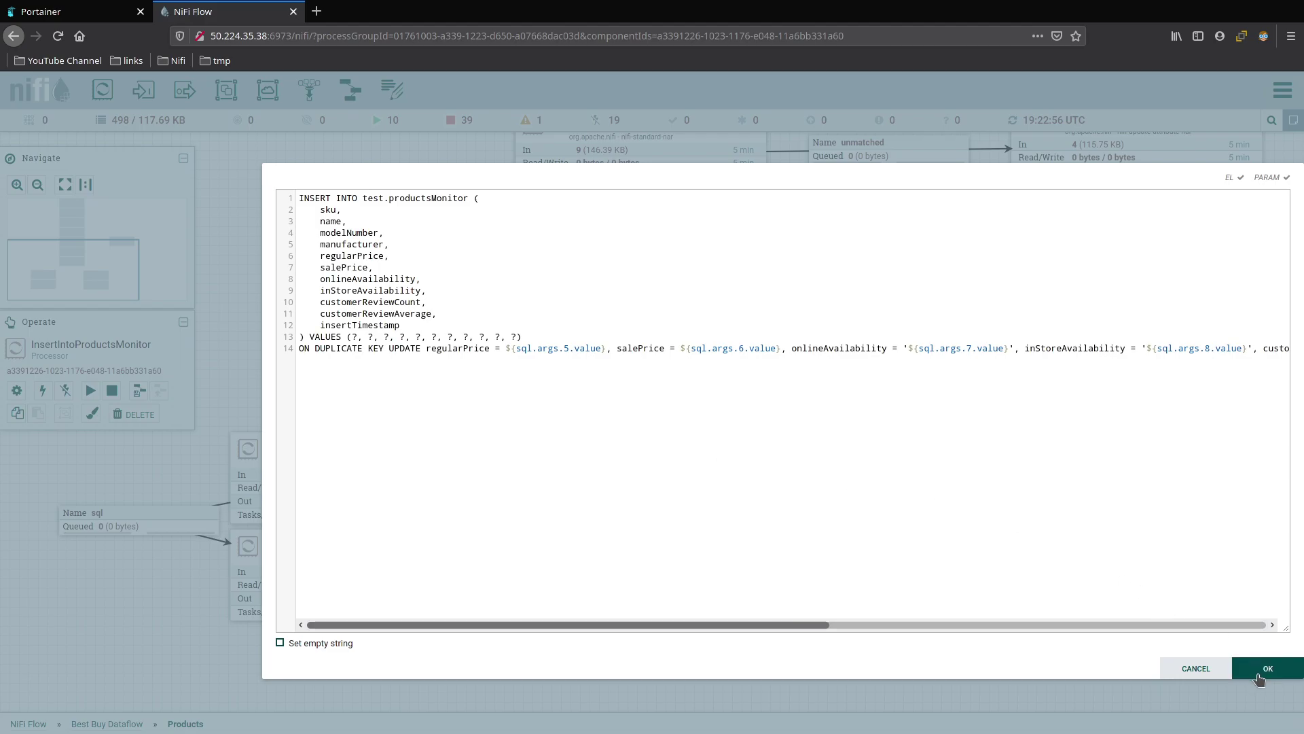
click(1264, 667)
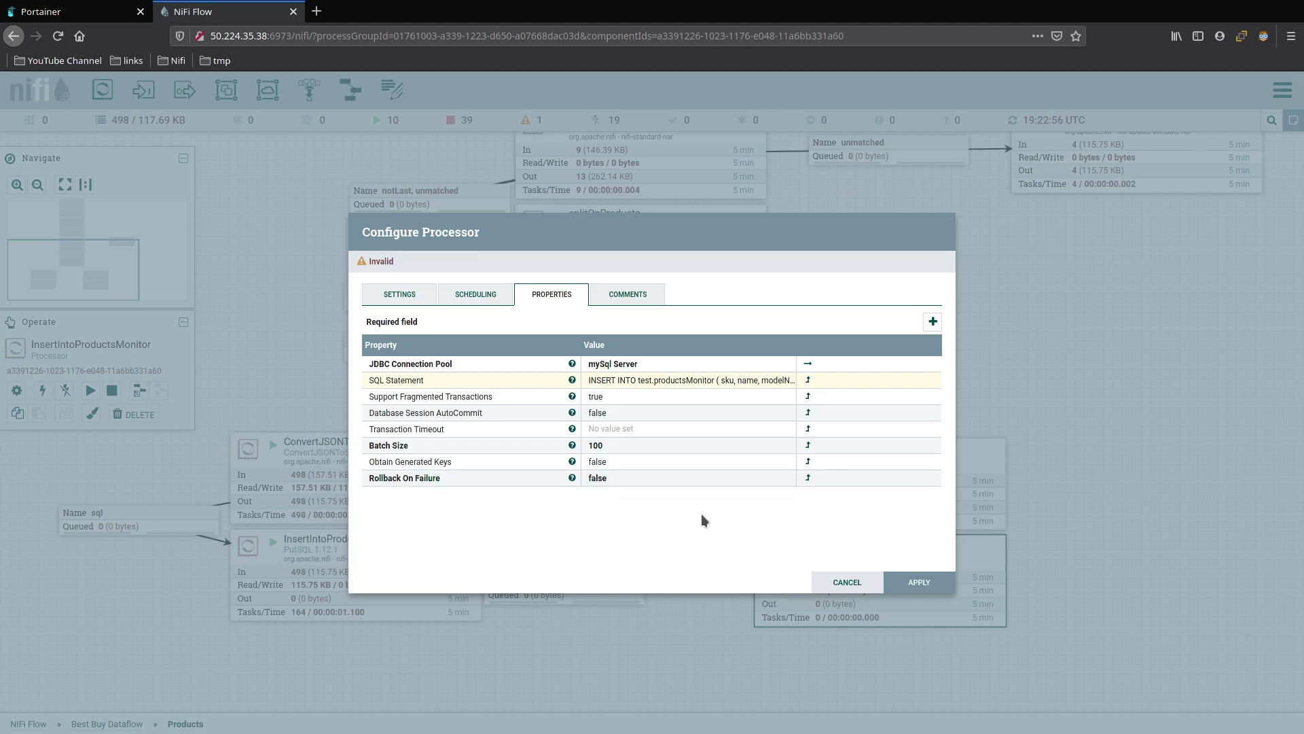
click(918, 583)
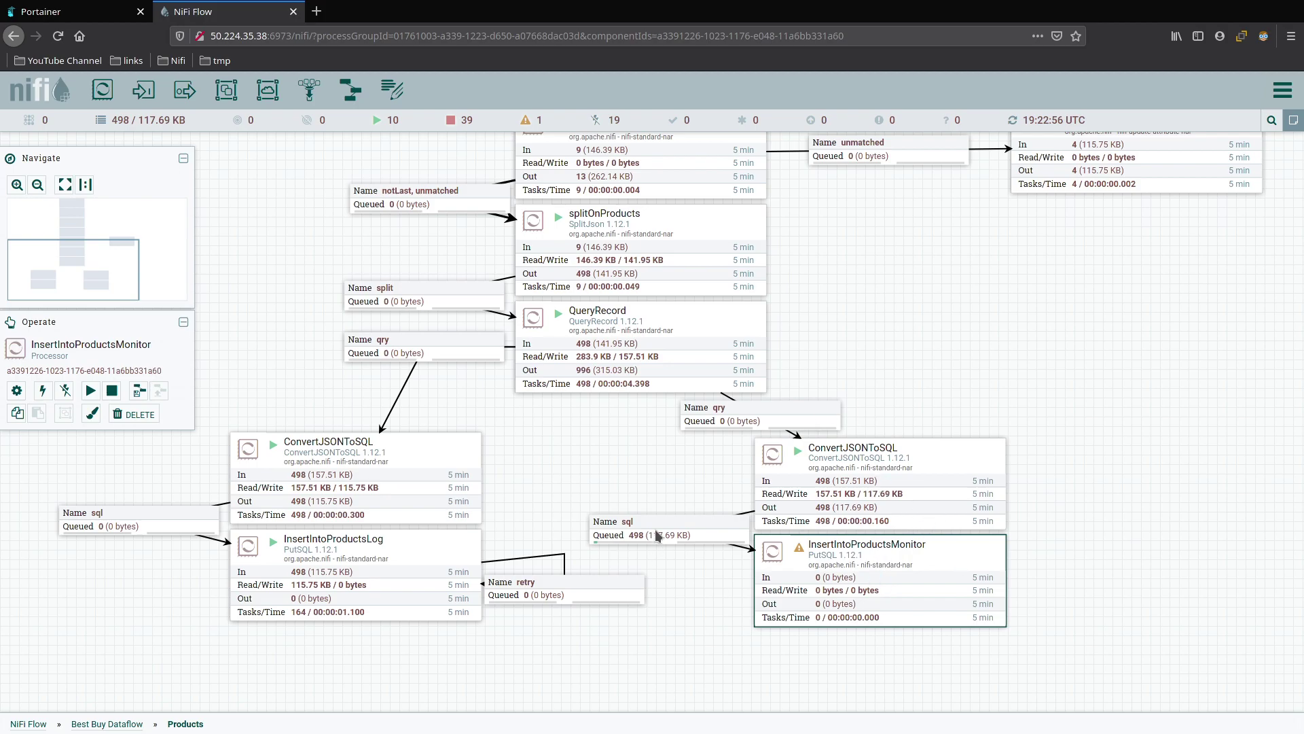
Step: Connect InsertIntoProductsMonitor back to itself for the retry relationship, and check its automatically terminated relationships
click(717, 536)
click(880, 583)
drag(880, 582, 911, 613)
click(384, 399)
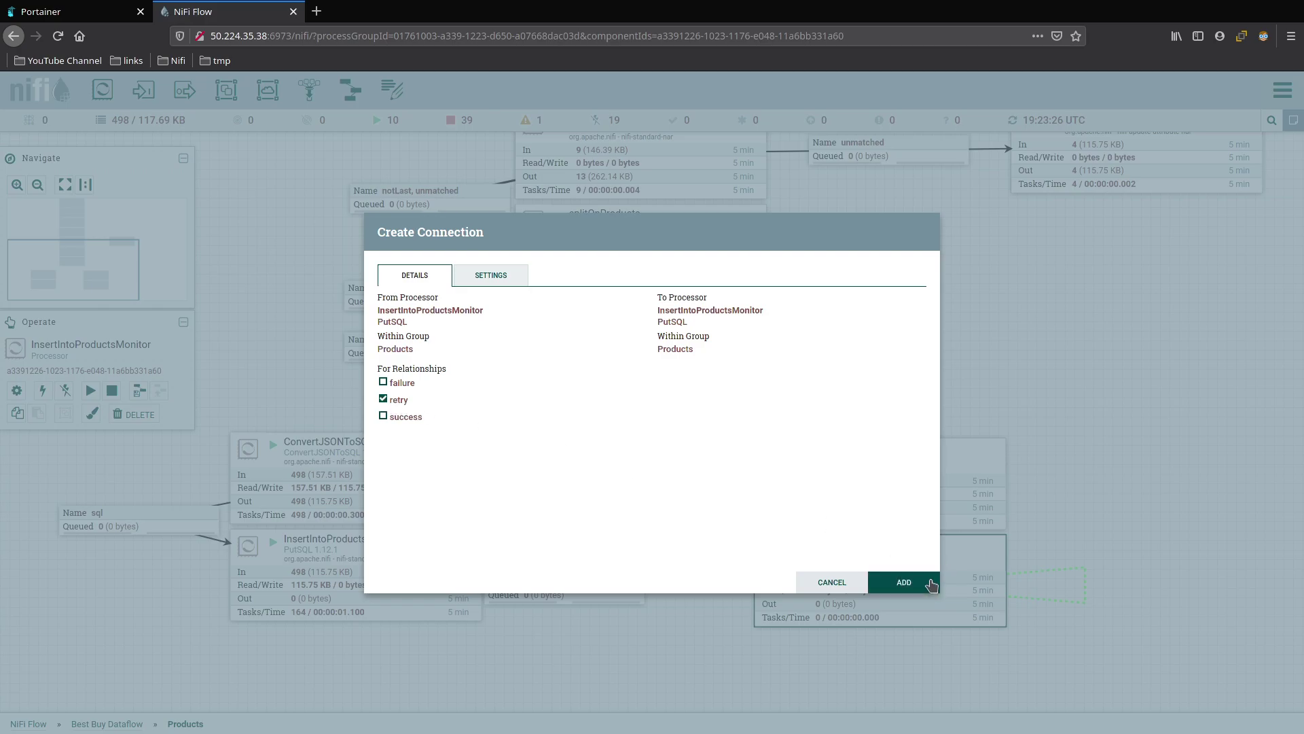
click(903, 582)
double_click(965, 569)
click(414, 303)
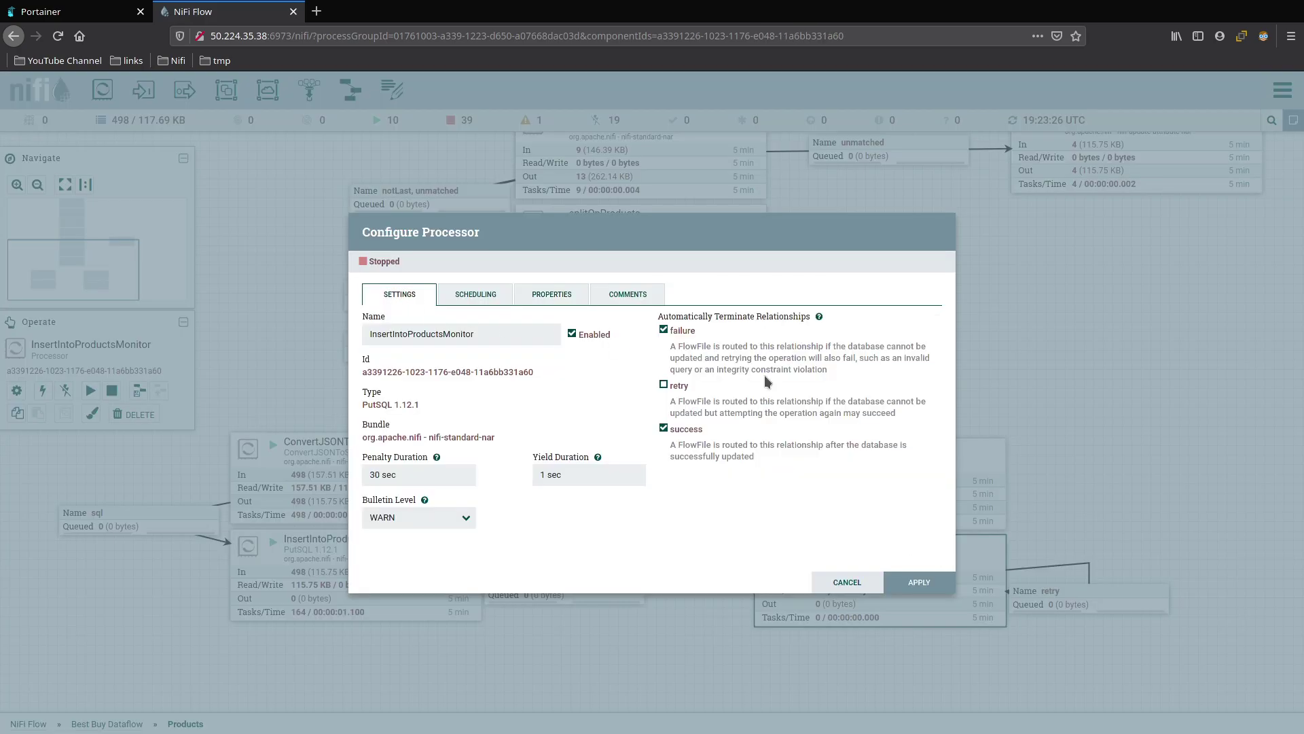
click(947, 588)
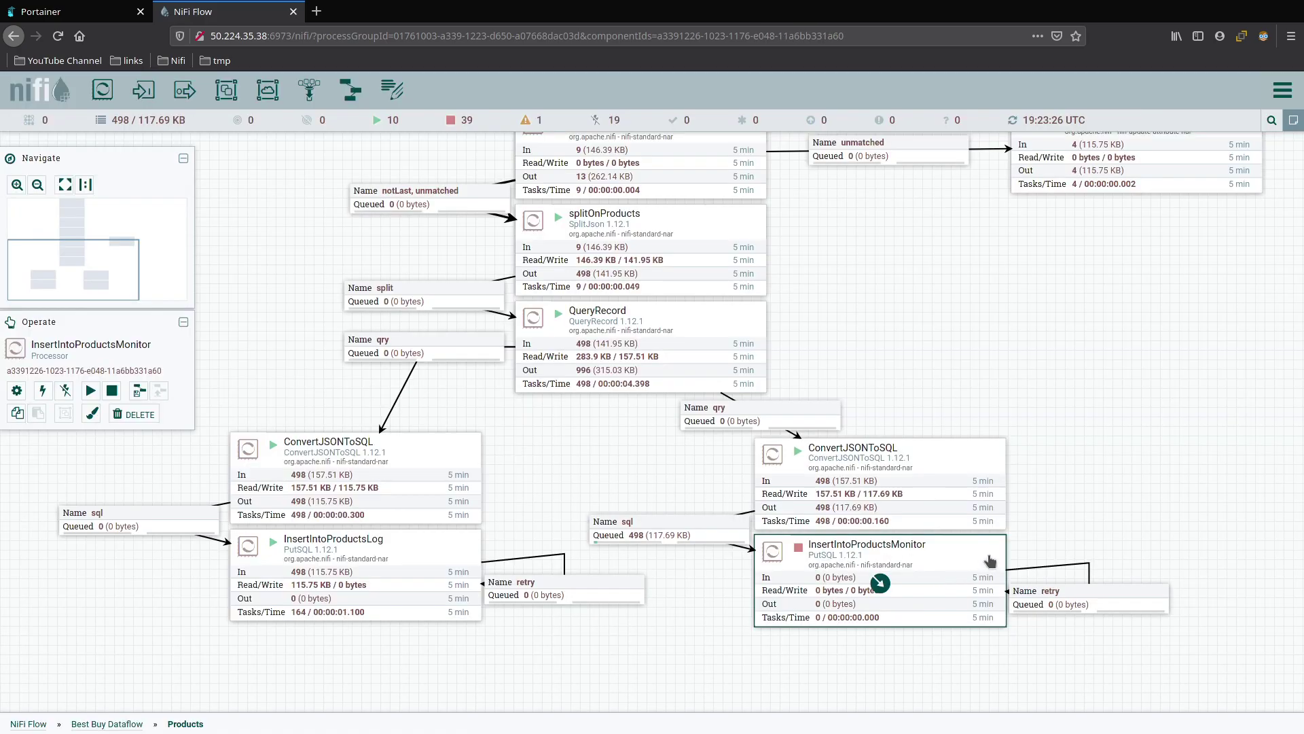
Step: Start the InsertIntoProductsMonitor processor and refresh the flow to follow its queue
right_click(946, 559)
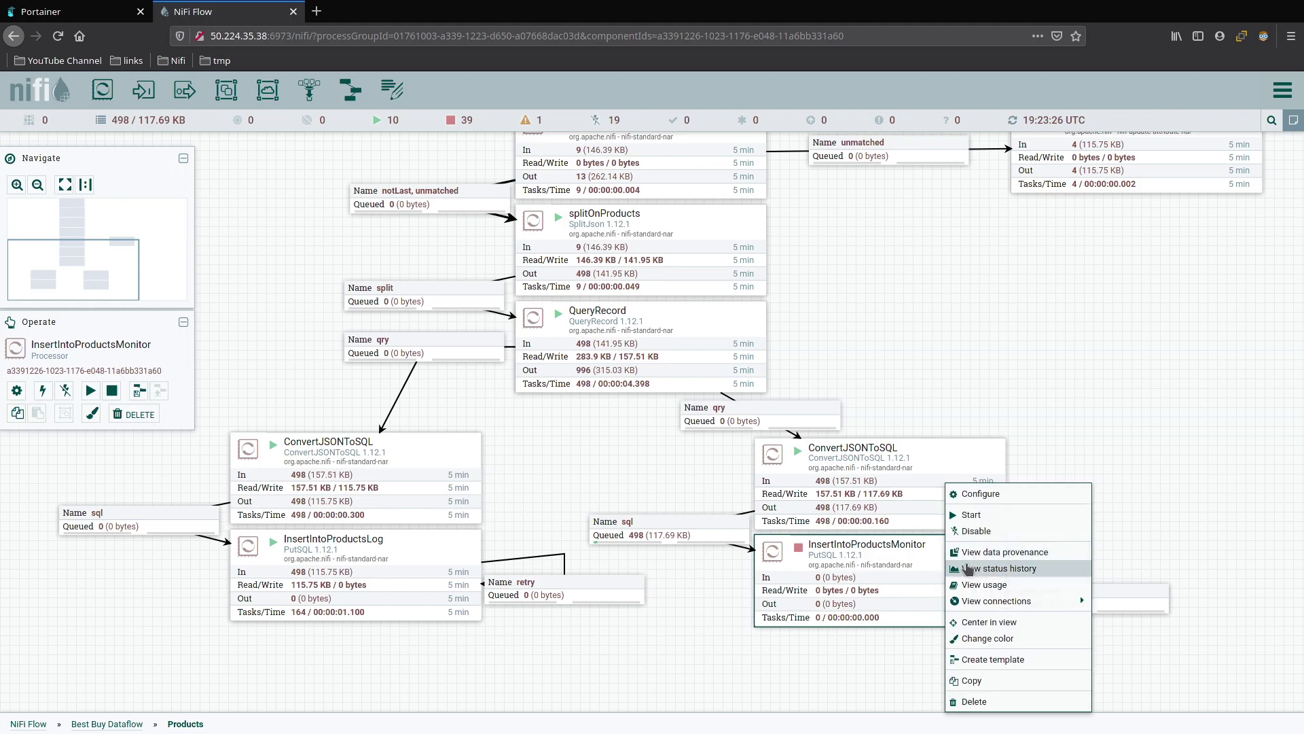
click(1083, 376)
right_click(1089, 364)
click(1121, 374)
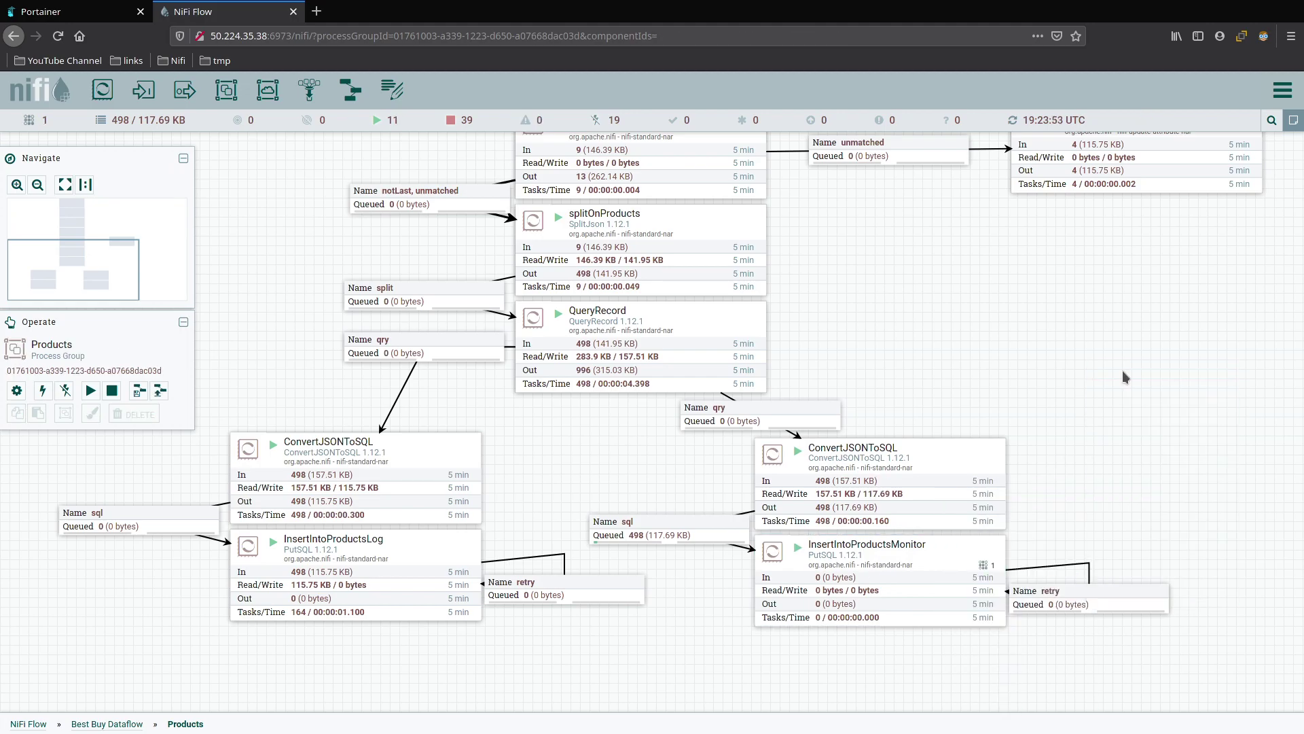
right_click(1097, 283)
click(1092, 296)
right_click(1067, 293)
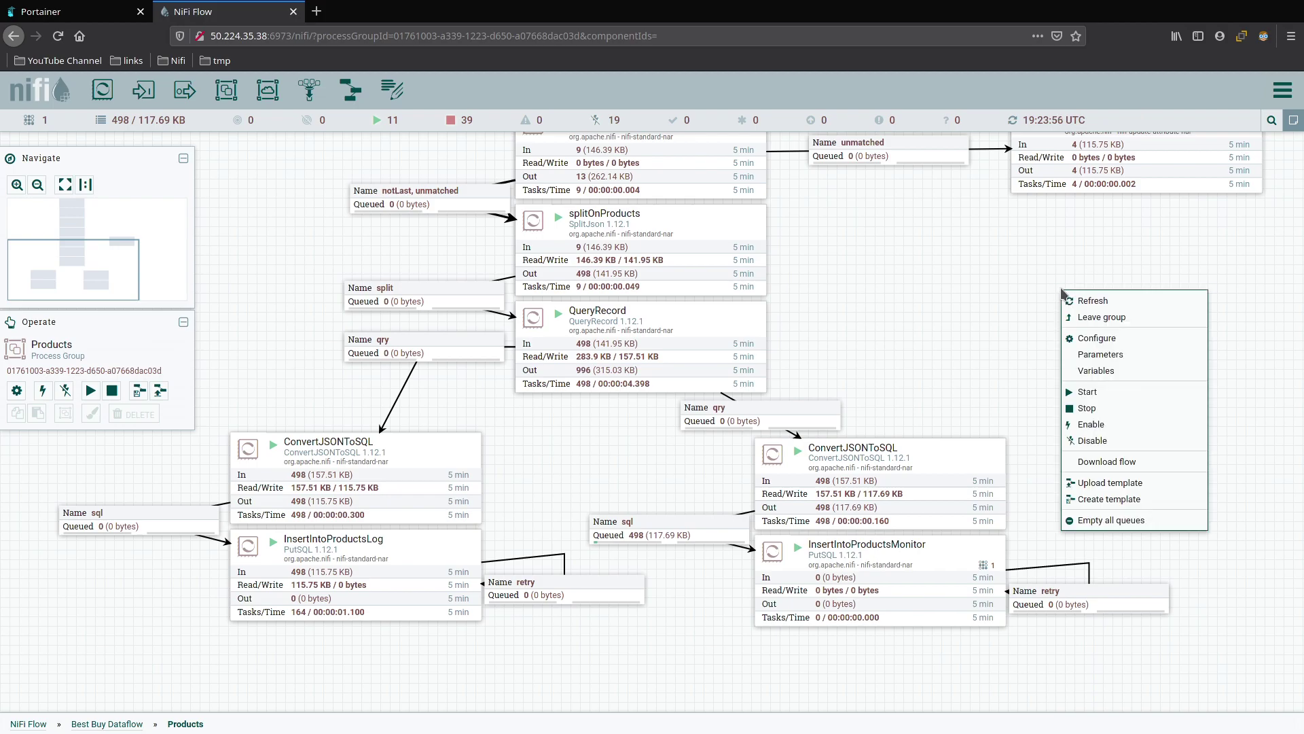
click(1137, 296)
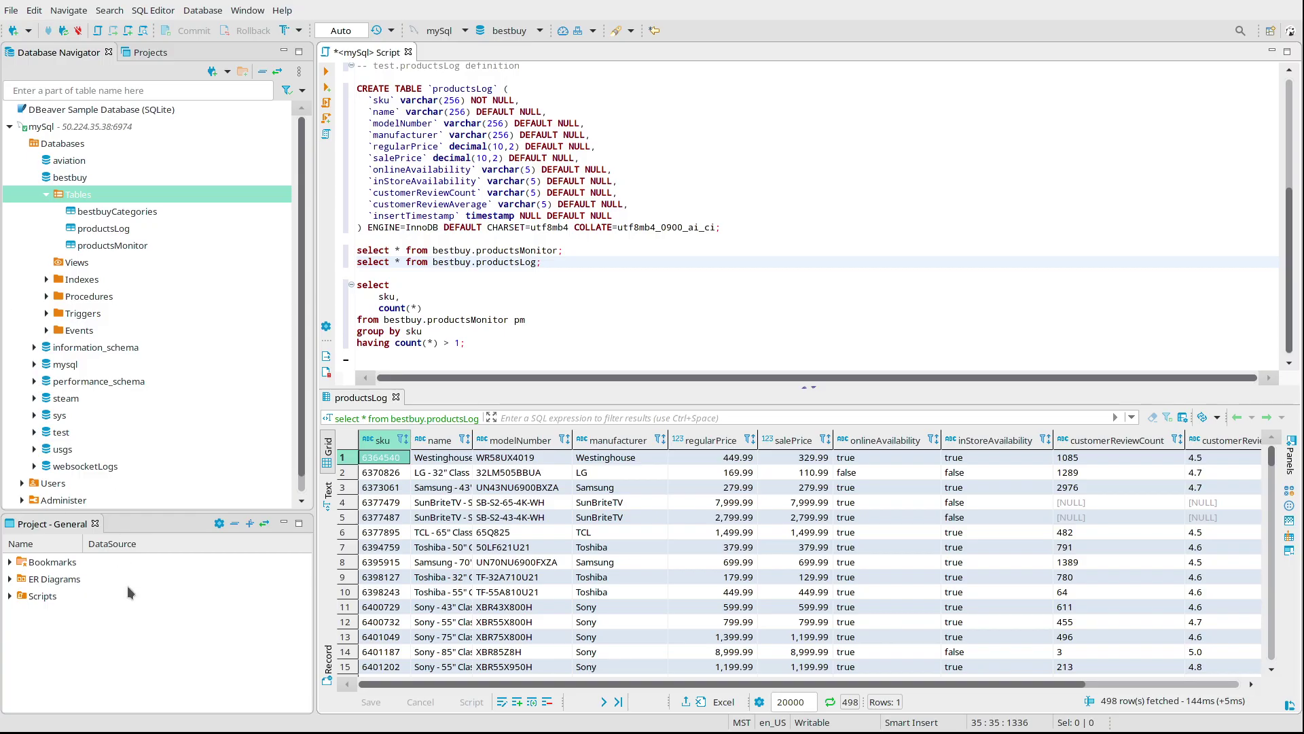
Step: Run the select query on bestbuy.productsMonitor in DBeaver to check for inserted rows, and return to NiFi
click(564, 251)
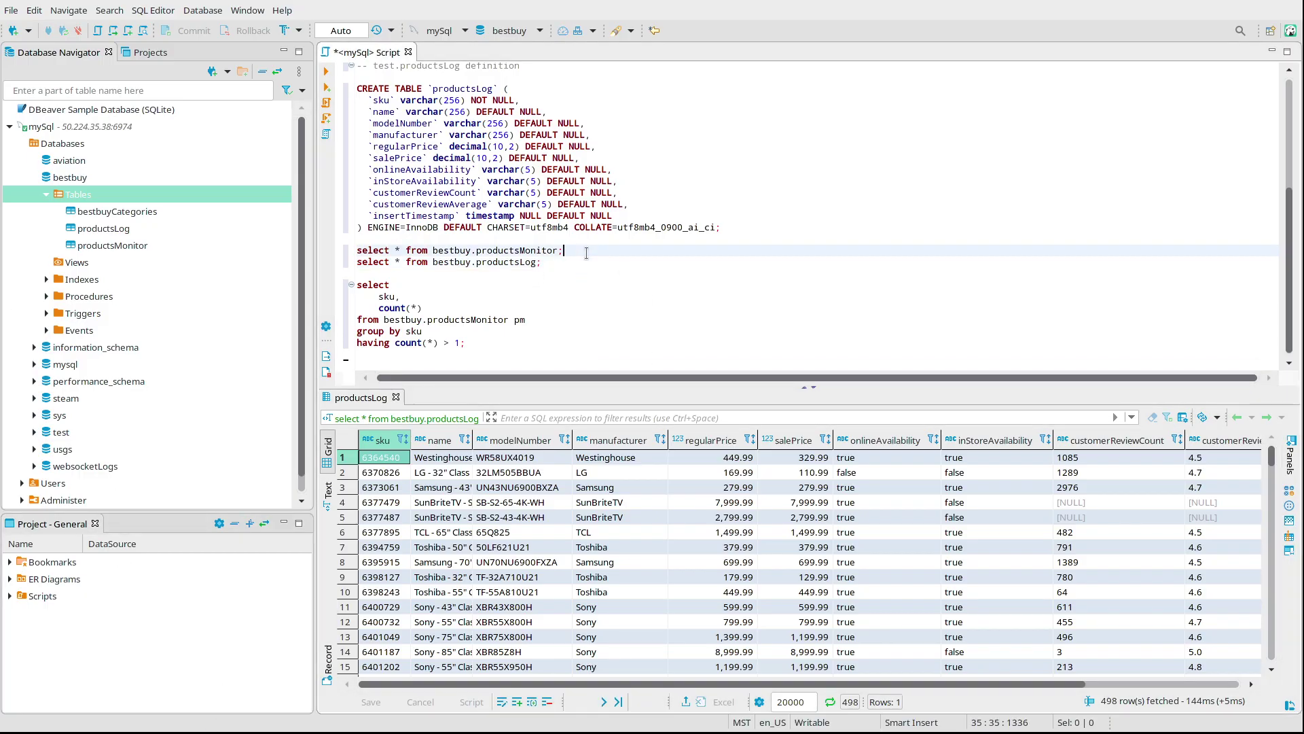
click(329, 71)
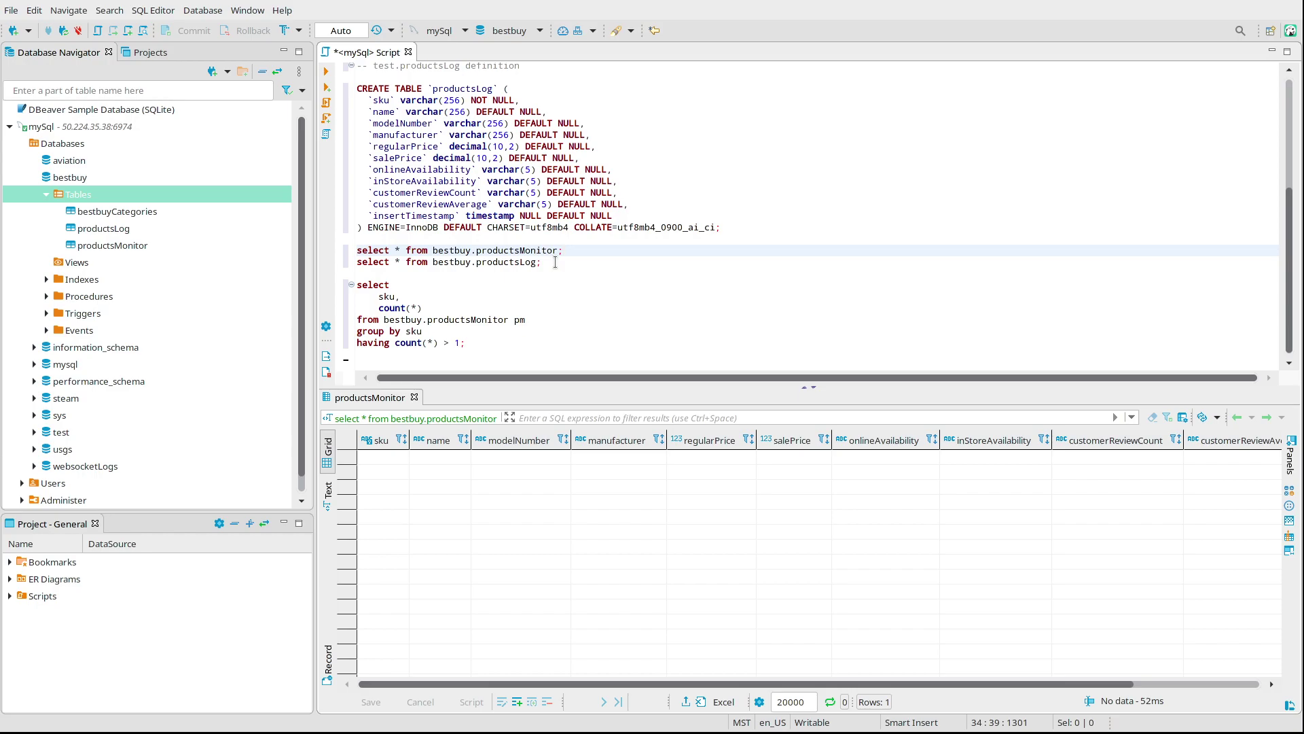
click(328, 74)
key(alt+Tab)
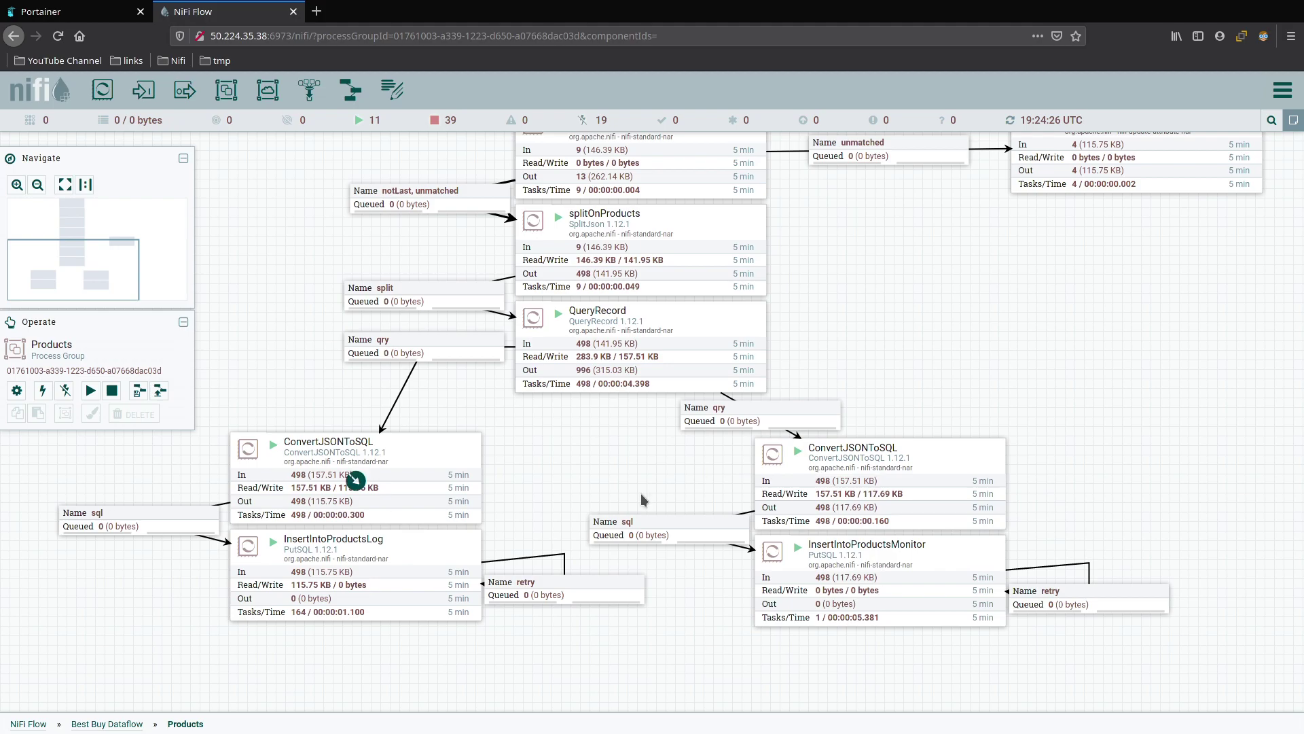
Step: Examine the properties of the ConvertJSONToSQL processor feeding InsertIntoProductsMonitor, including its Table Name value
double_click(958, 467)
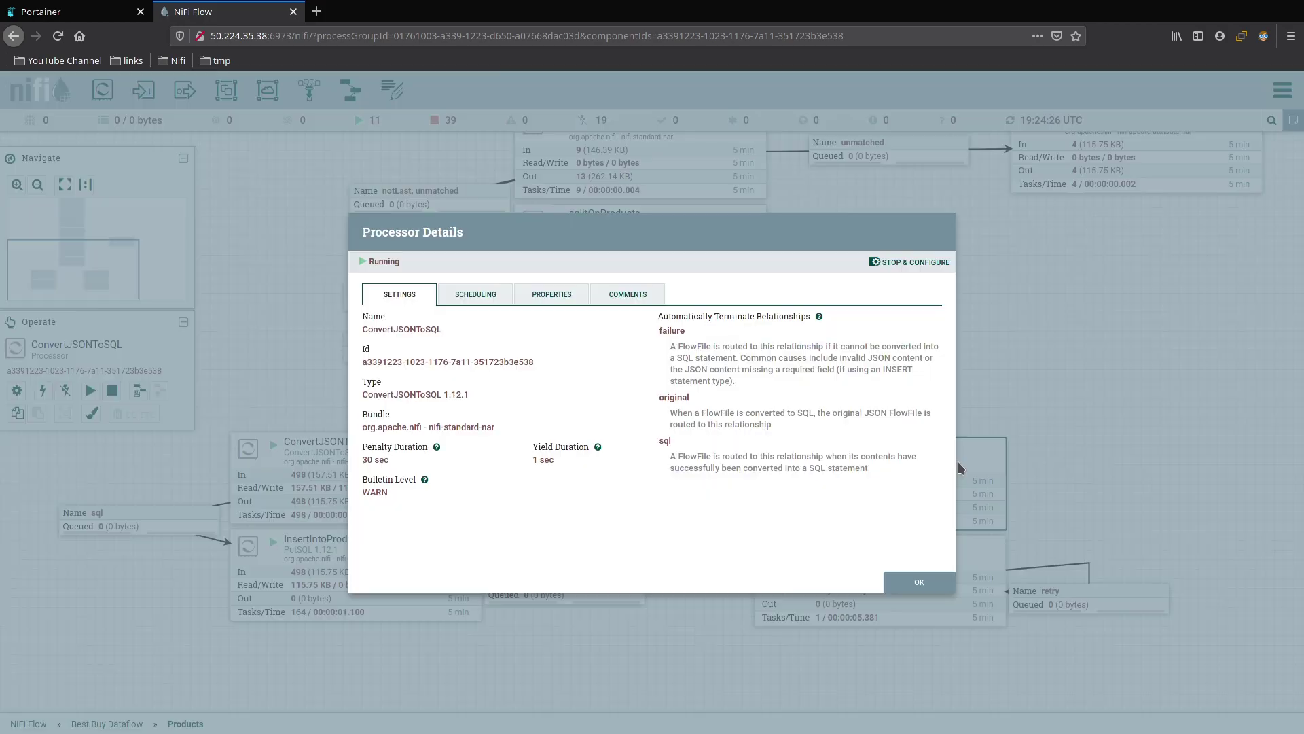
click(472, 295)
click(553, 295)
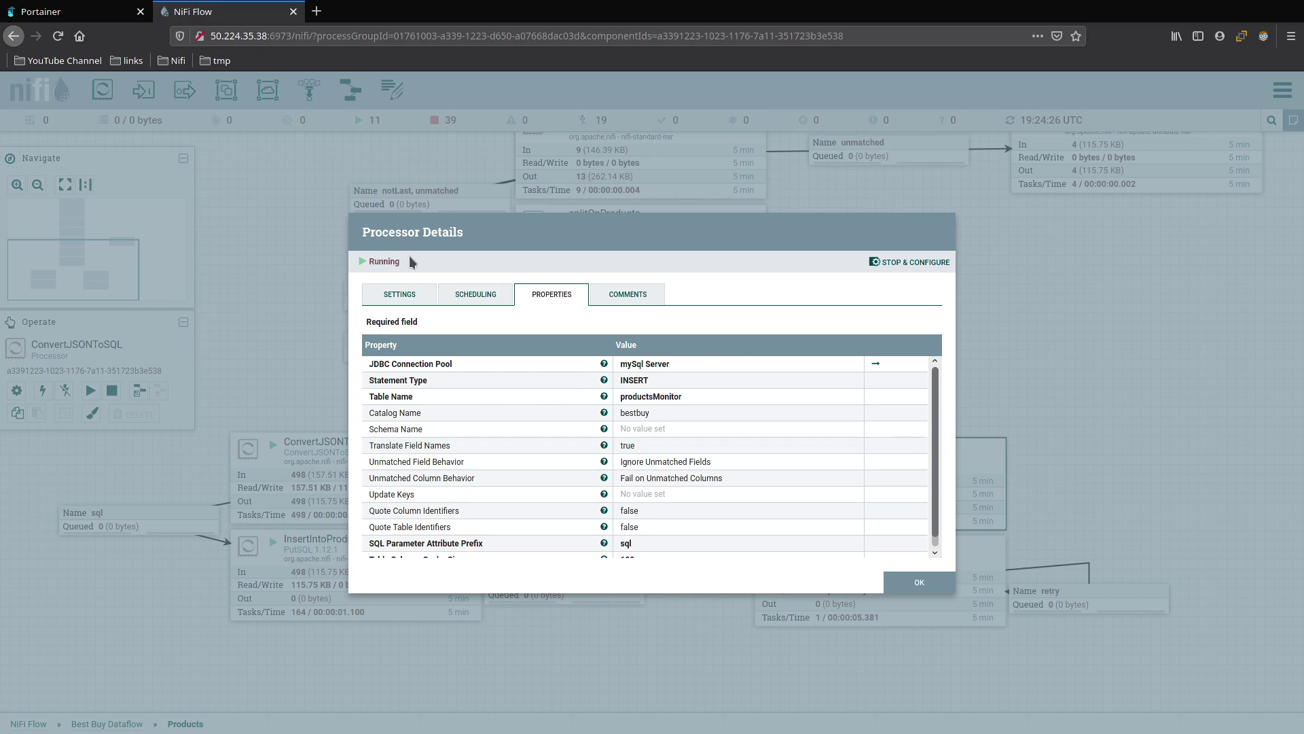
click(705, 407)
drag(743, 404, 608, 401)
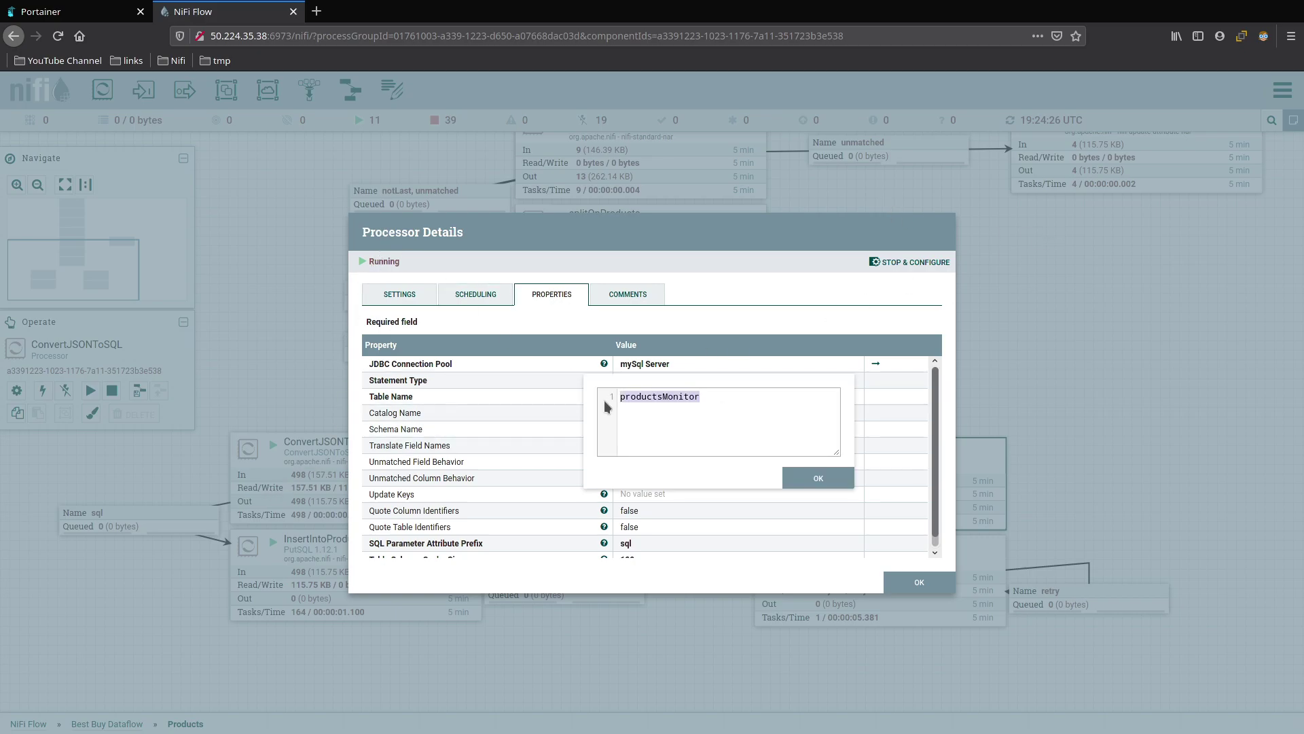
click(818, 477)
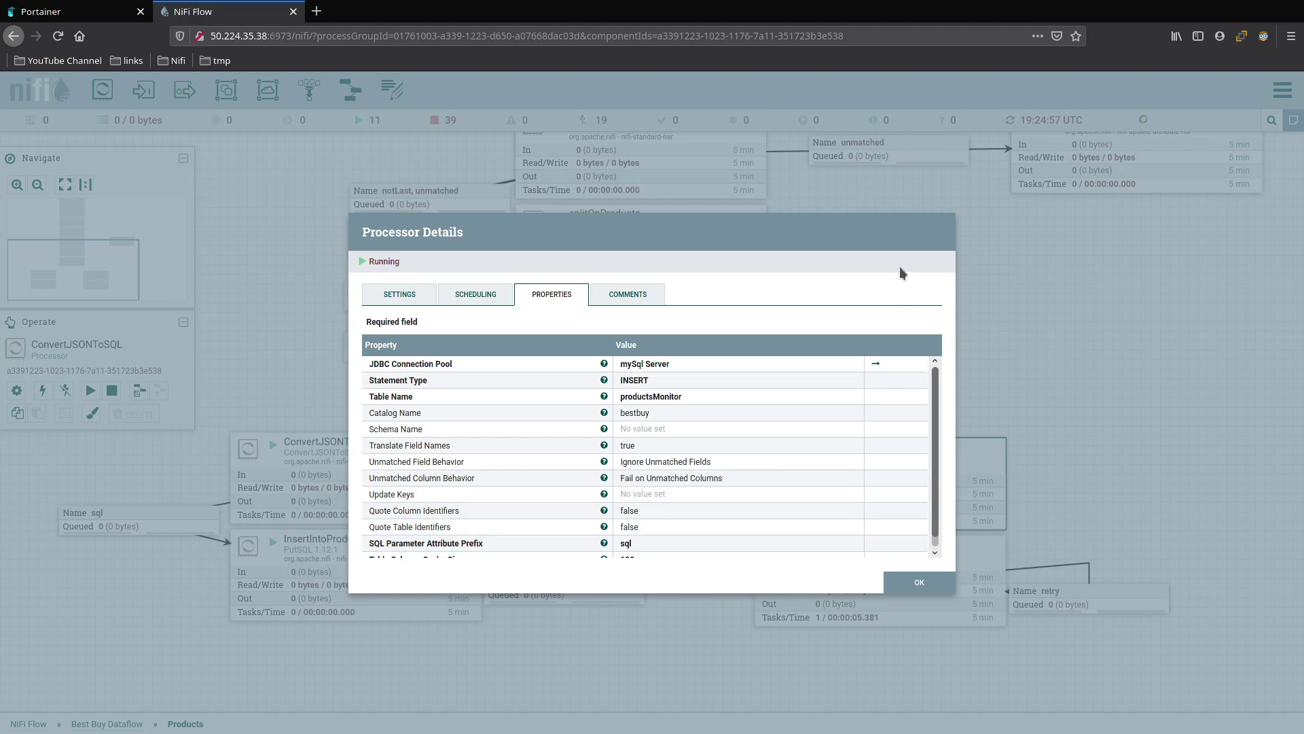
Step: Stop the ConvertJSONToSQL processor for configuration, recheck its productsMonitor Table Name, and apply the properties
click(906, 262)
click(672, 400)
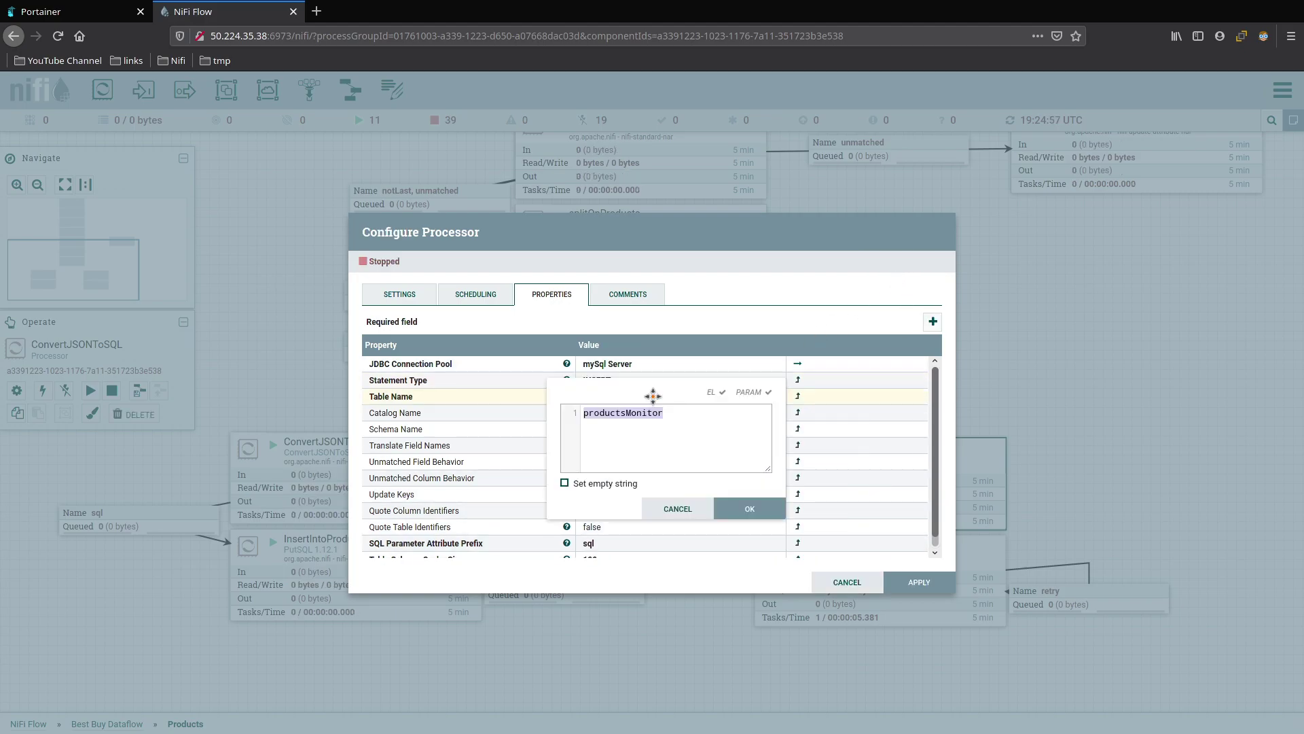
click(736, 440)
click(752, 511)
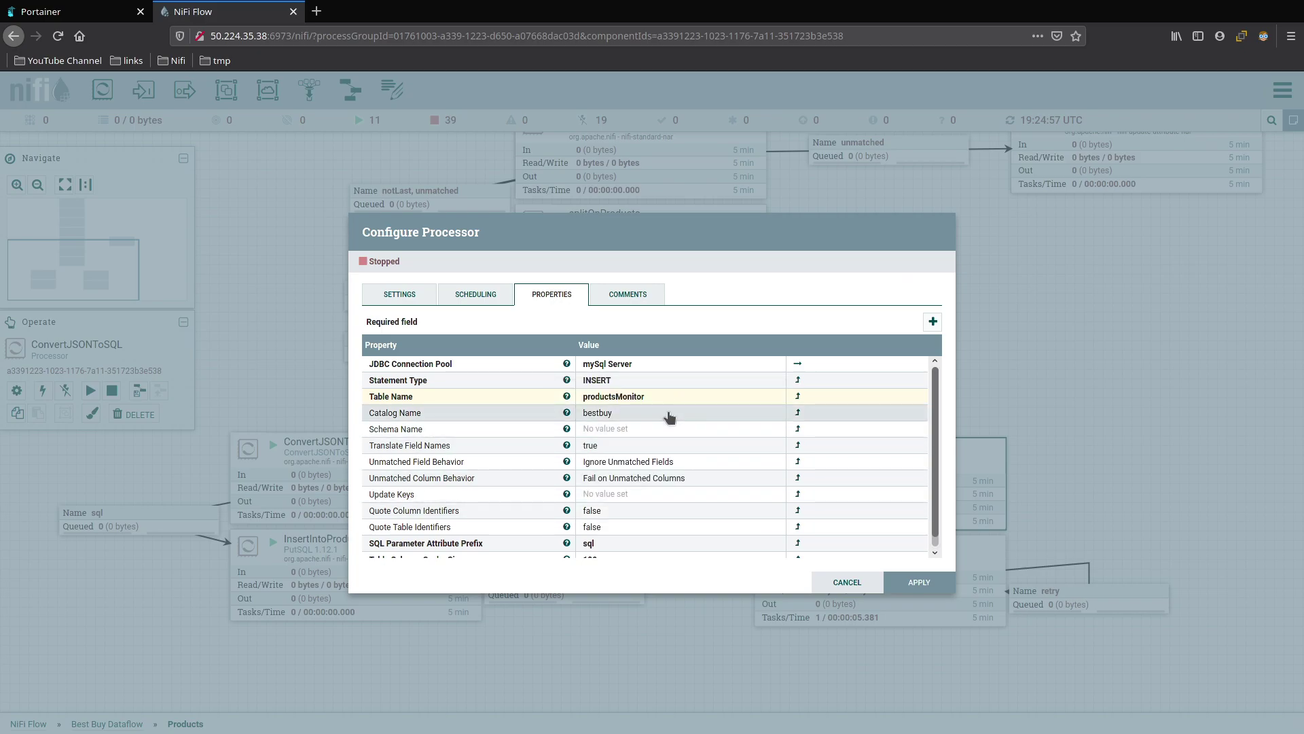
click(919, 582)
Step: Review the properties of InsertIntoProductsMonitor, stop the processor, and refresh the flow
double_click(874, 501)
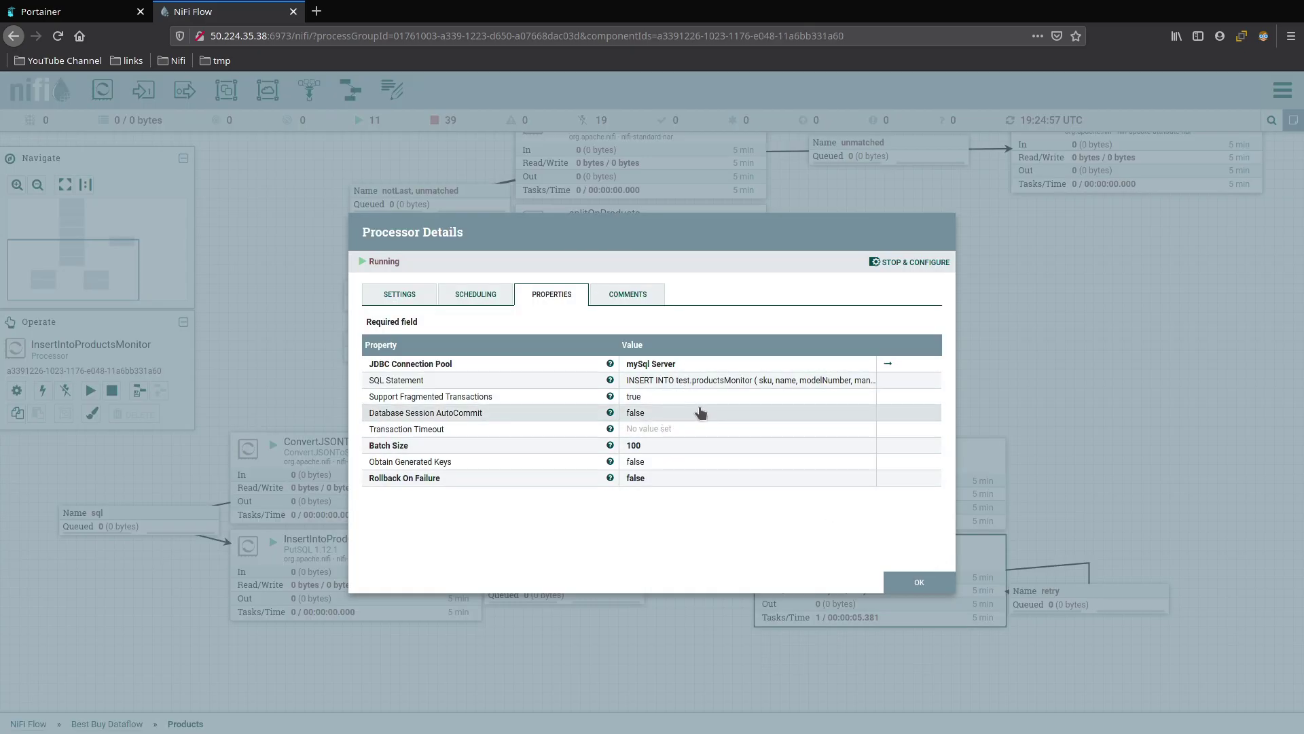
click(886, 584)
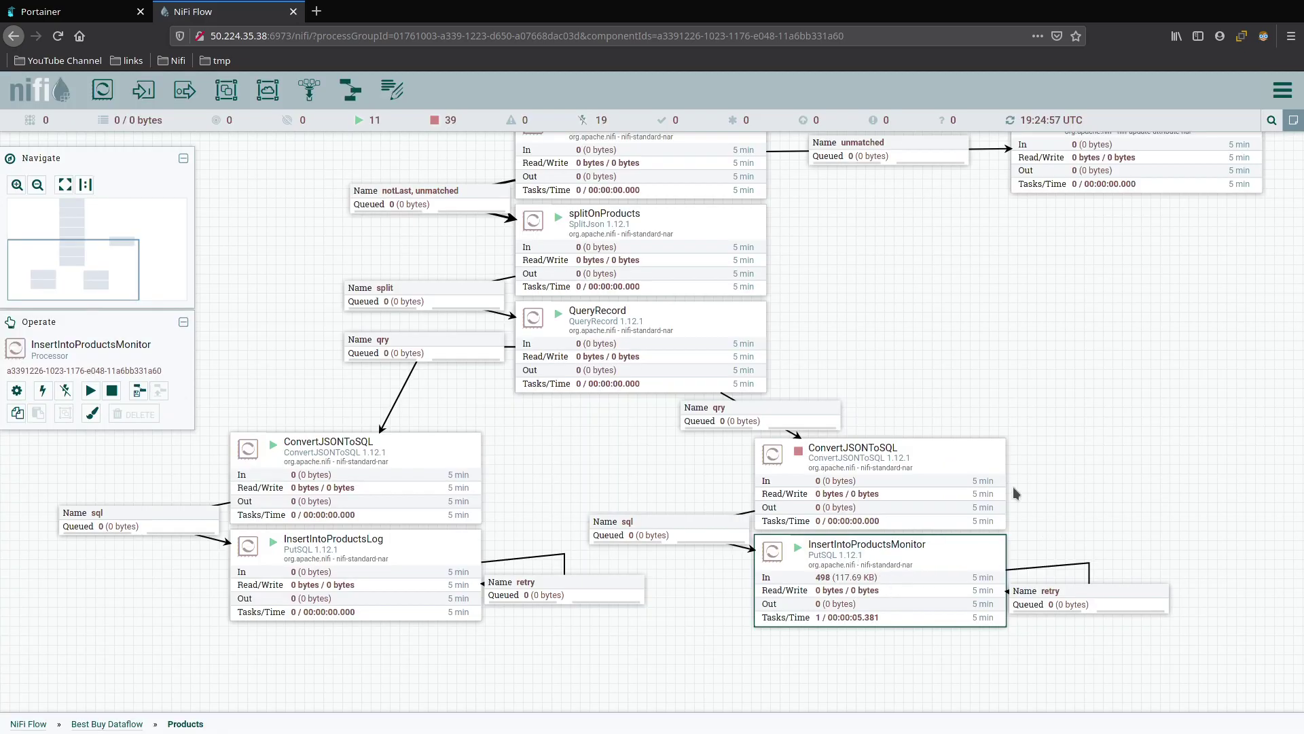
right_click(942, 535)
click(971, 560)
right_click(1078, 448)
click(1106, 457)
Step: Disable the productsMonitor branch's ConvertJSONToSQL and InsertIntoProductsMonitor processors, and refresh the flow
right_click(955, 459)
click(972, 506)
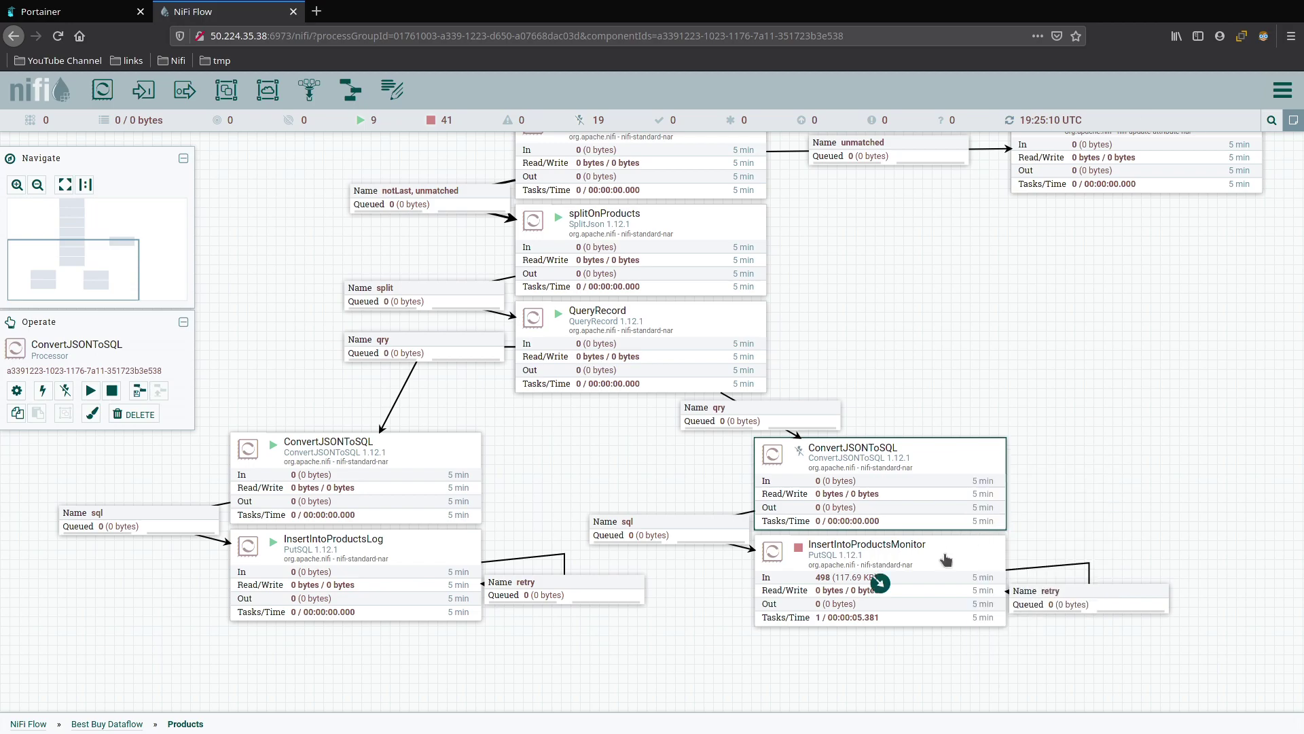
right_click(947, 579)
click(976, 531)
right_click(1050, 427)
click(1072, 437)
Step: Enable ConvertJSONToSQL and InsertIntoProductsMonitor in the productsMonitor branch again, and refresh the flow
right_click(952, 461)
click(983, 494)
right_click(952, 539)
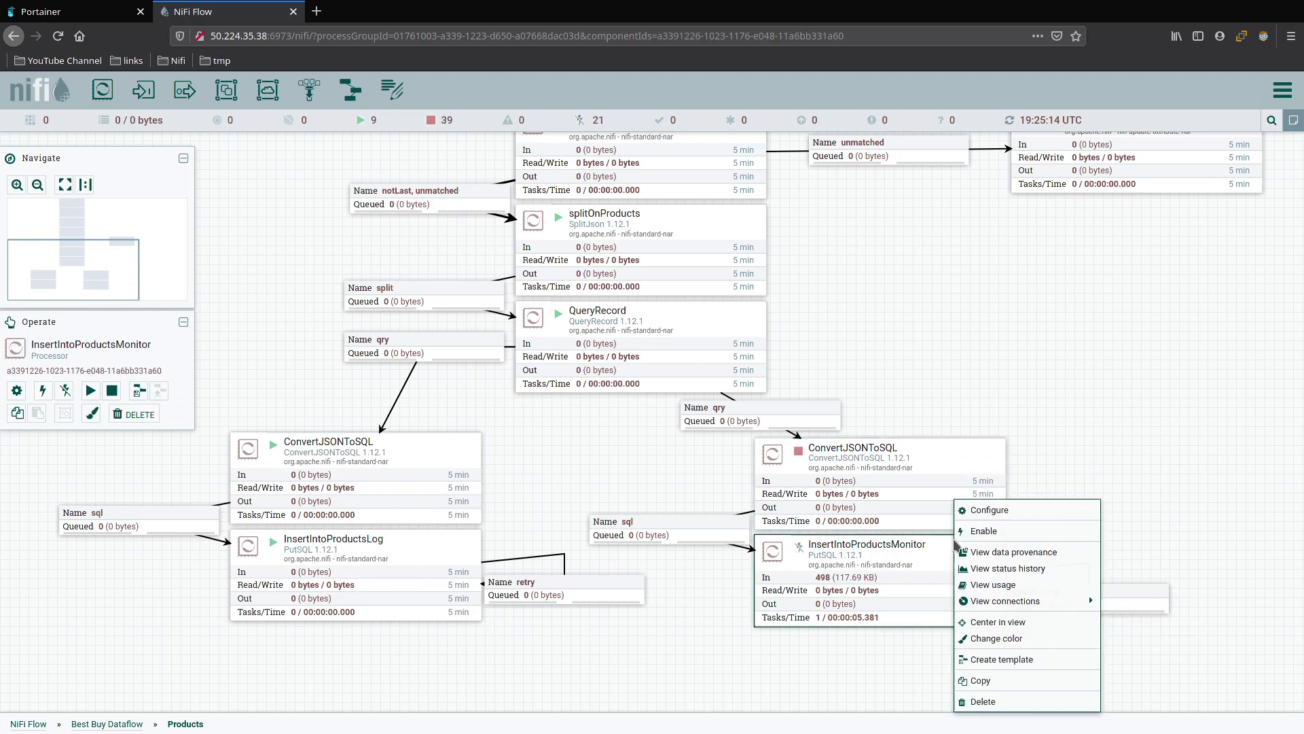
click(994, 531)
right_click(1060, 458)
click(1065, 463)
Step: Review all properties of the ConvertJSONToSQL processor in the productsMonitor branch and close its configuration
click(965, 462)
double_click(965, 462)
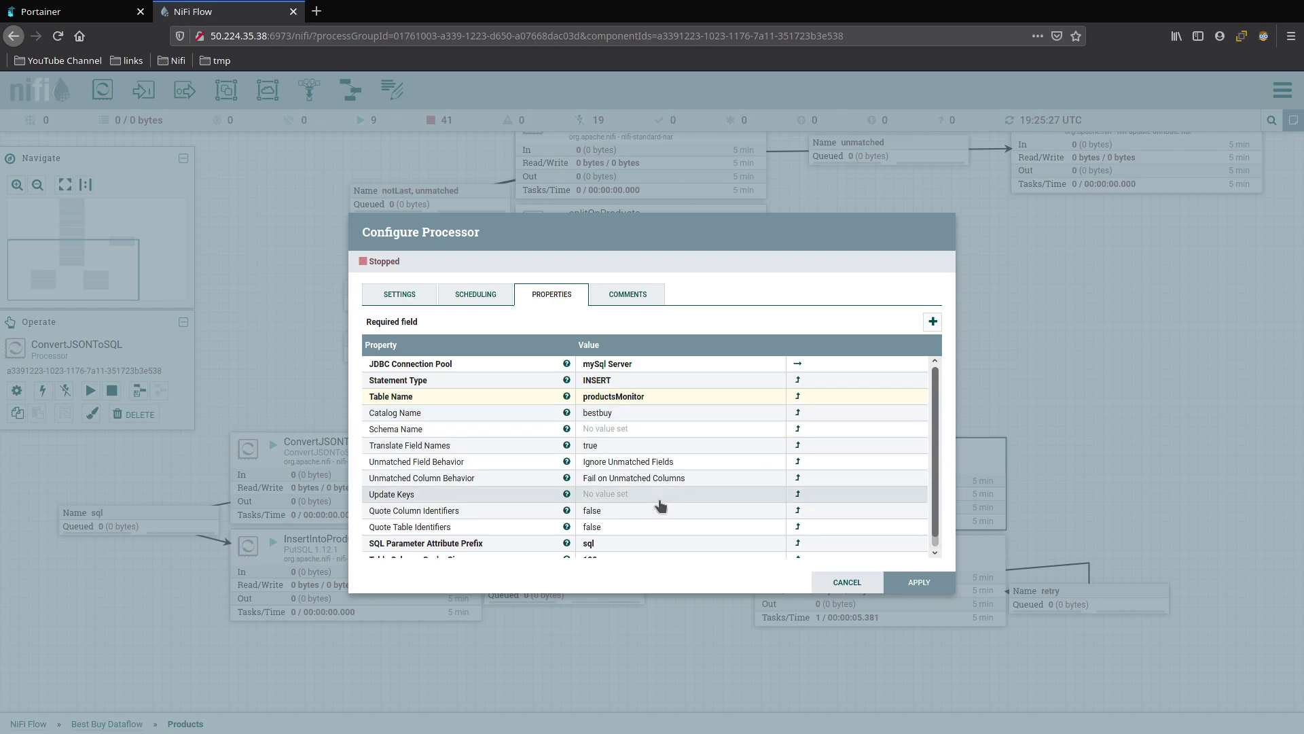
scroll(659, 516, down, 1)
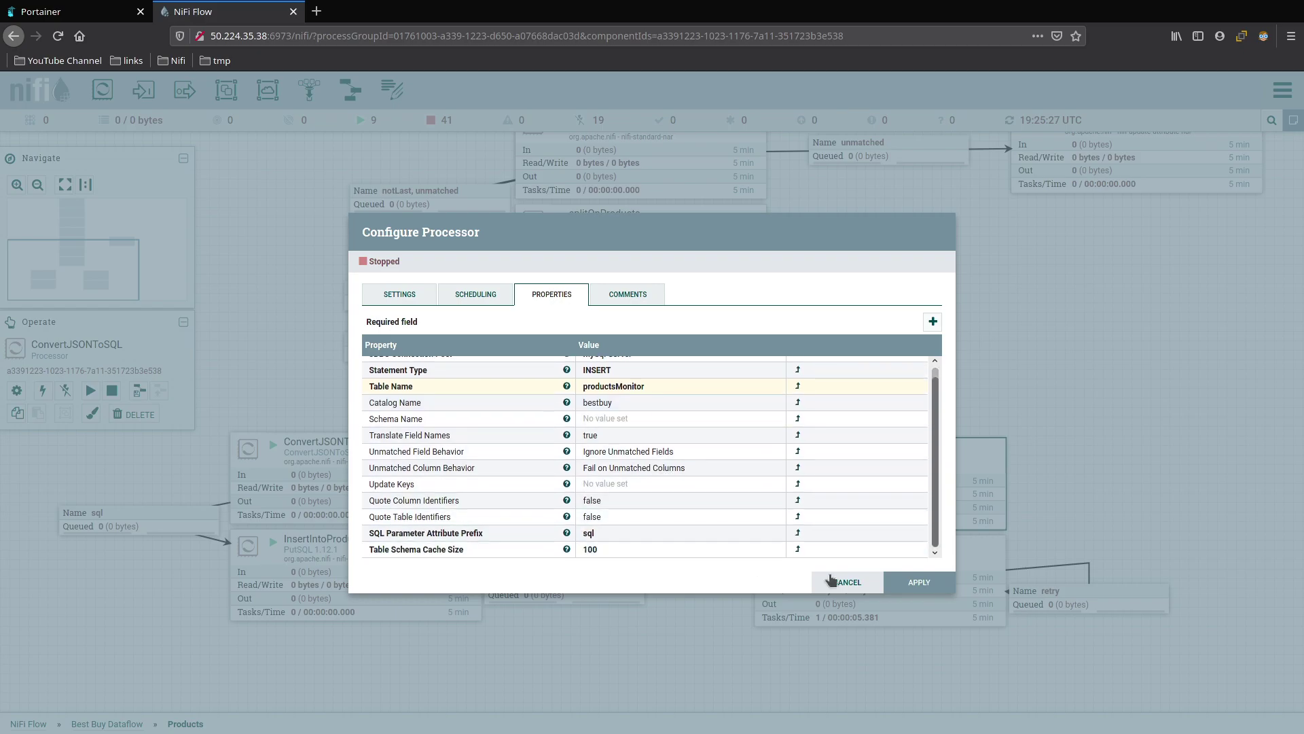
click(948, 587)
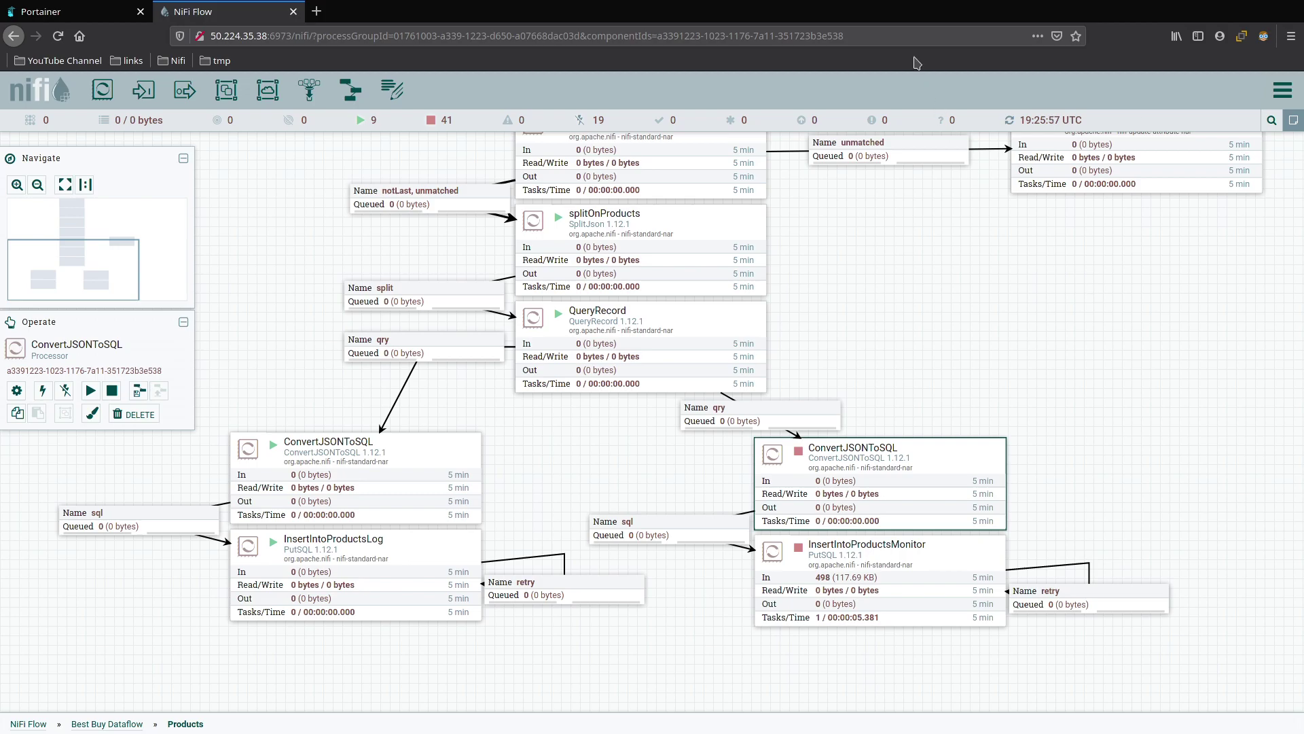
Step: Set the INSERT target in InsertIntoProductsMonitor's SQL Statement to bestbuy.productsMonitor and apply the configuration
double_click(968, 558)
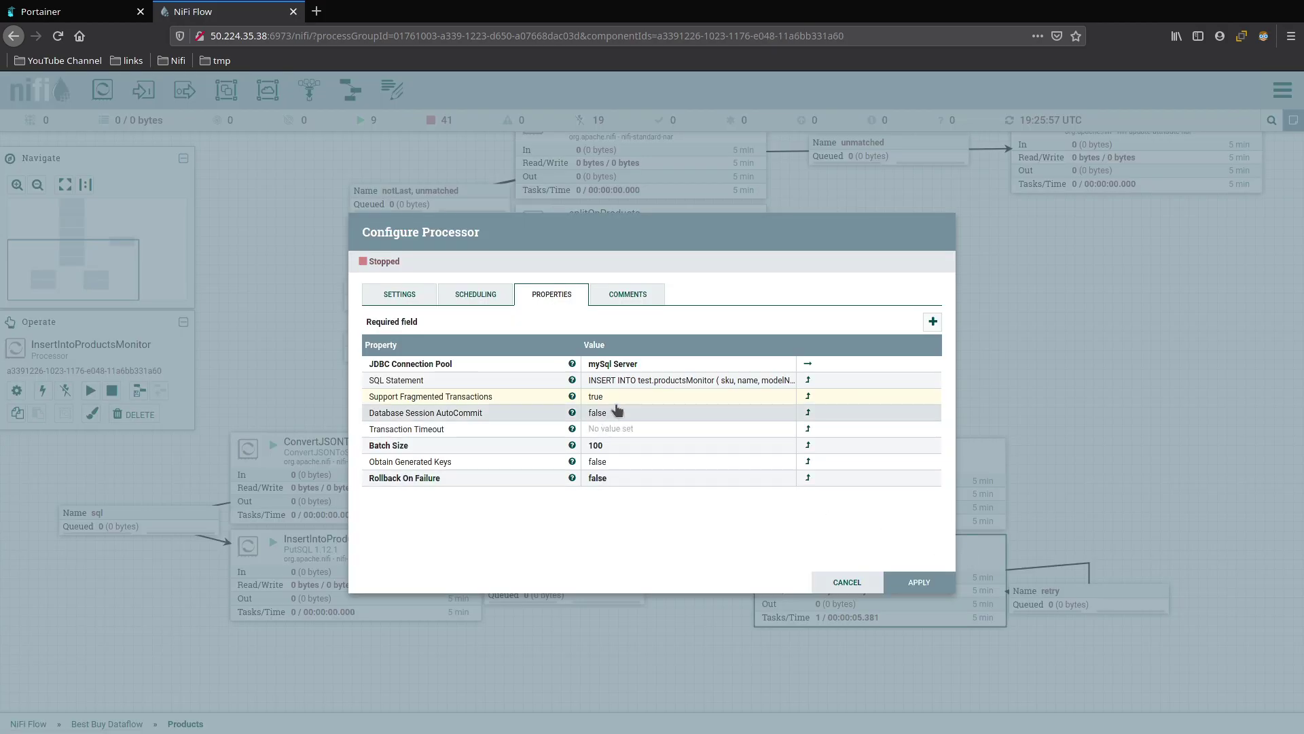
click(641, 384)
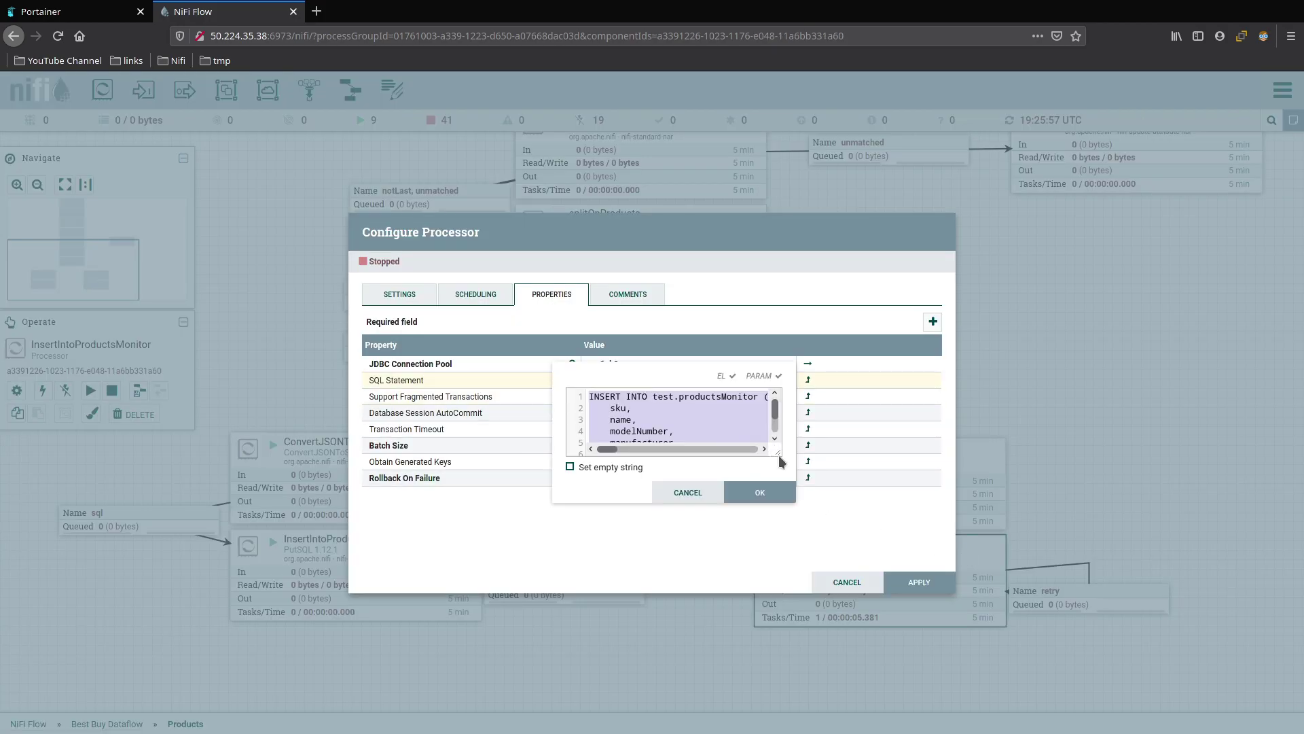
drag(775, 450, 1150, 651)
double_click(663, 396)
text(best)
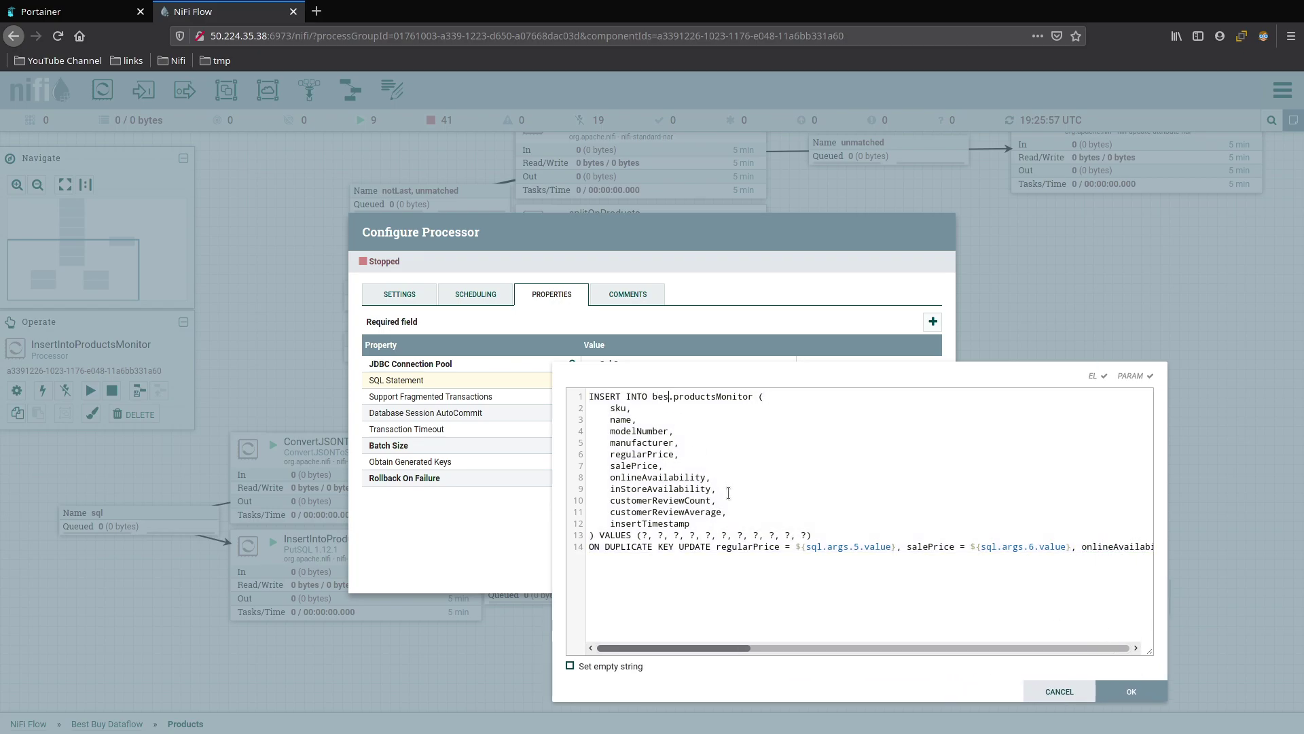
text(buy)
click(1133, 693)
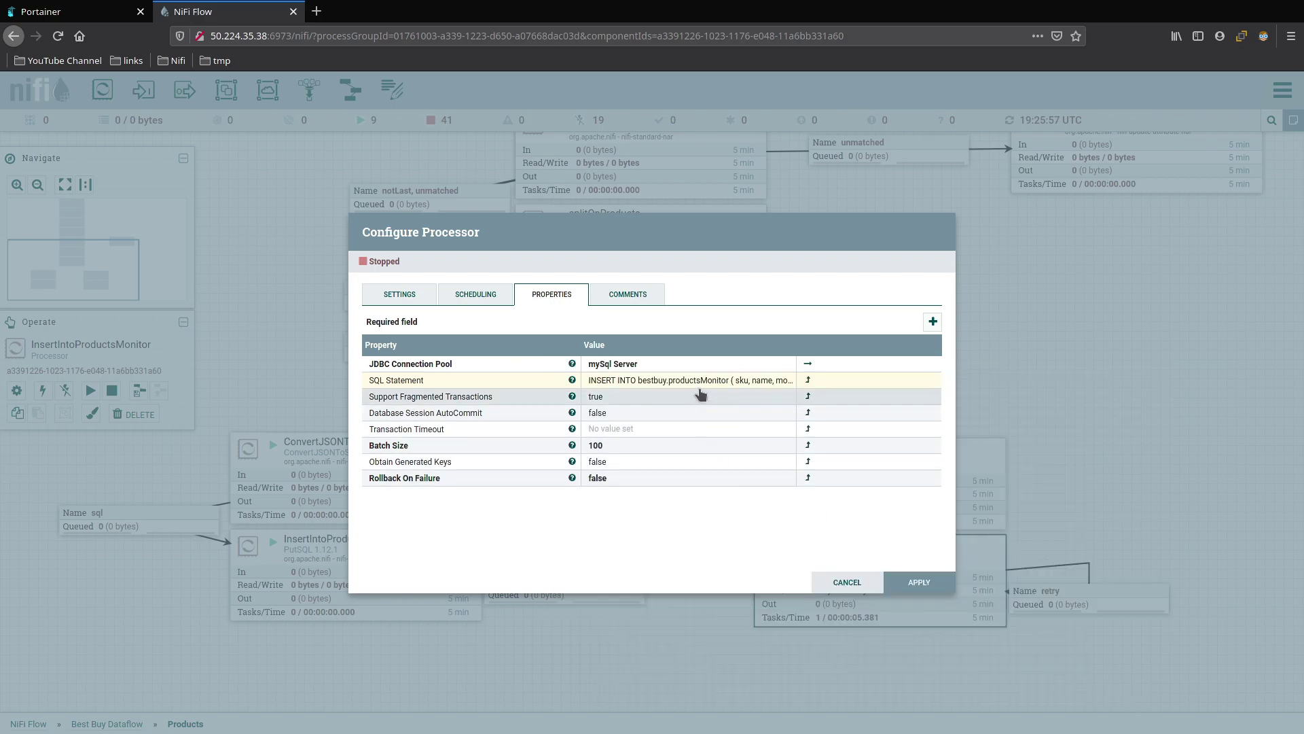
click(911, 583)
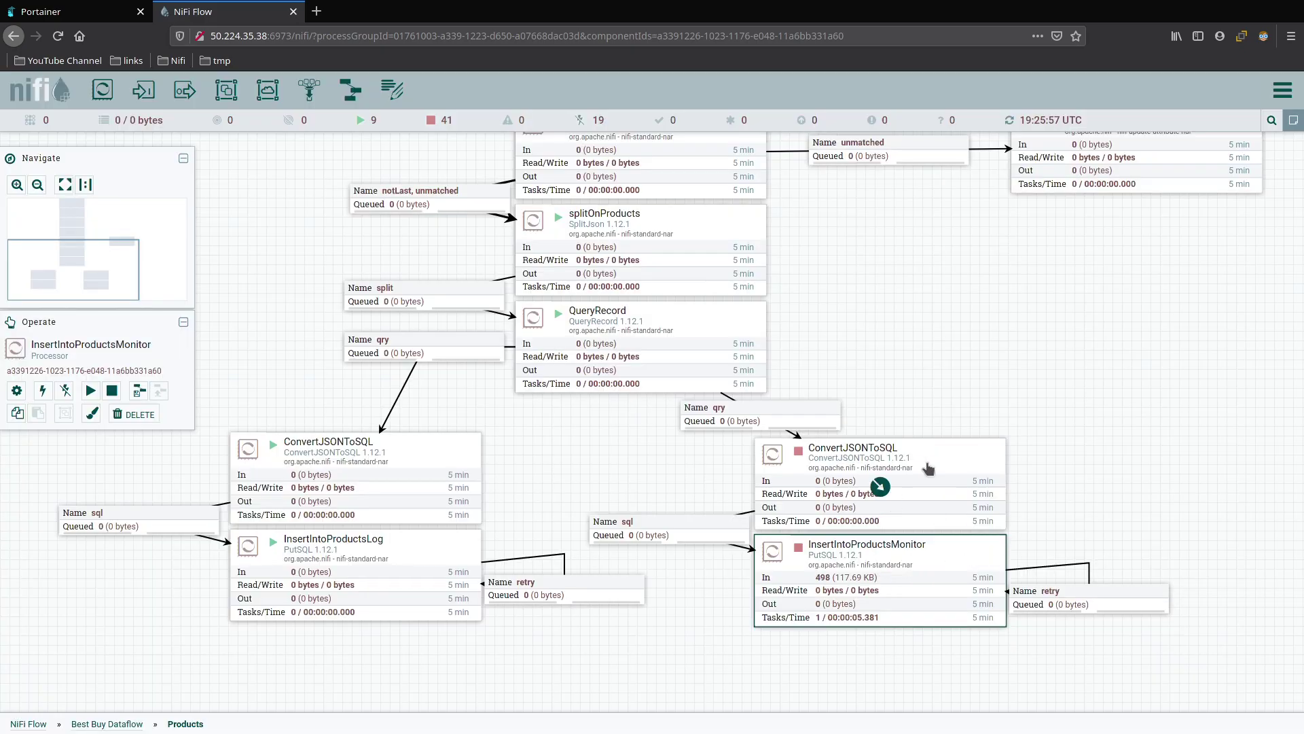
Step: Start the getTrackedCategories processor and refresh the flow to bring new products into the productsMonitor branch
drag(846, 213, 819, 514)
drag(788, 363, 767, 466)
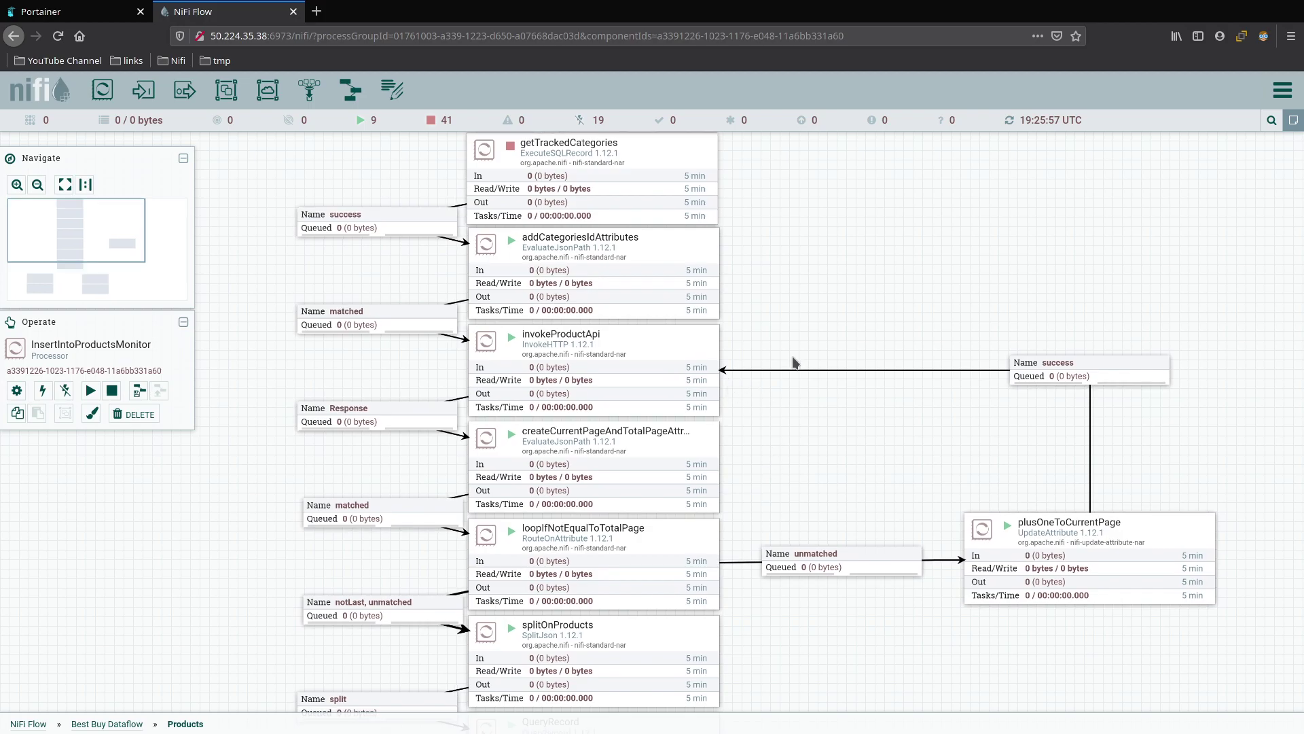
right_click(665, 161)
click(687, 192)
right_click(868, 186)
click(880, 195)
drag(881, 438, 870, 262)
right_click(890, 242)
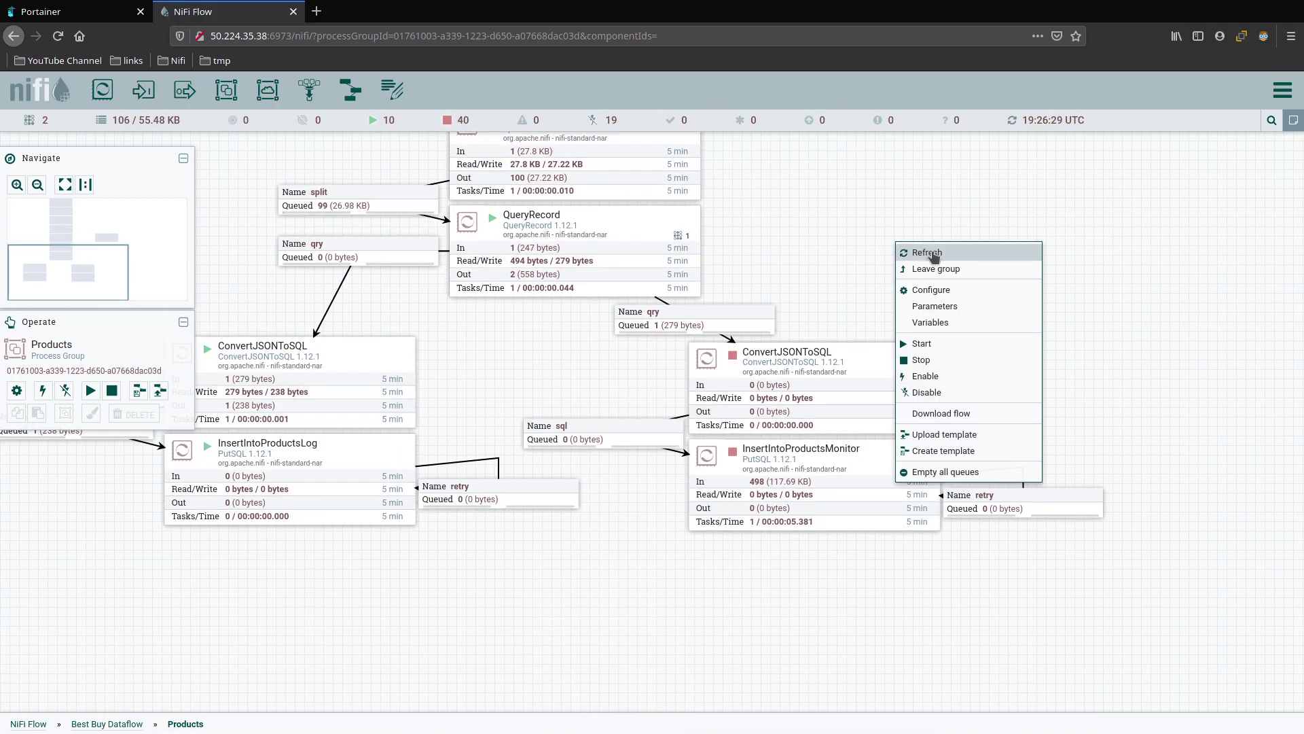
click(932, 250)
Step: Start ConvertJSONToSQL and InsertIntoProductsMonitor in the productsMonitor branch, and refresh the flow to process the queued products
right_click(881, 366)
click(903, 392)
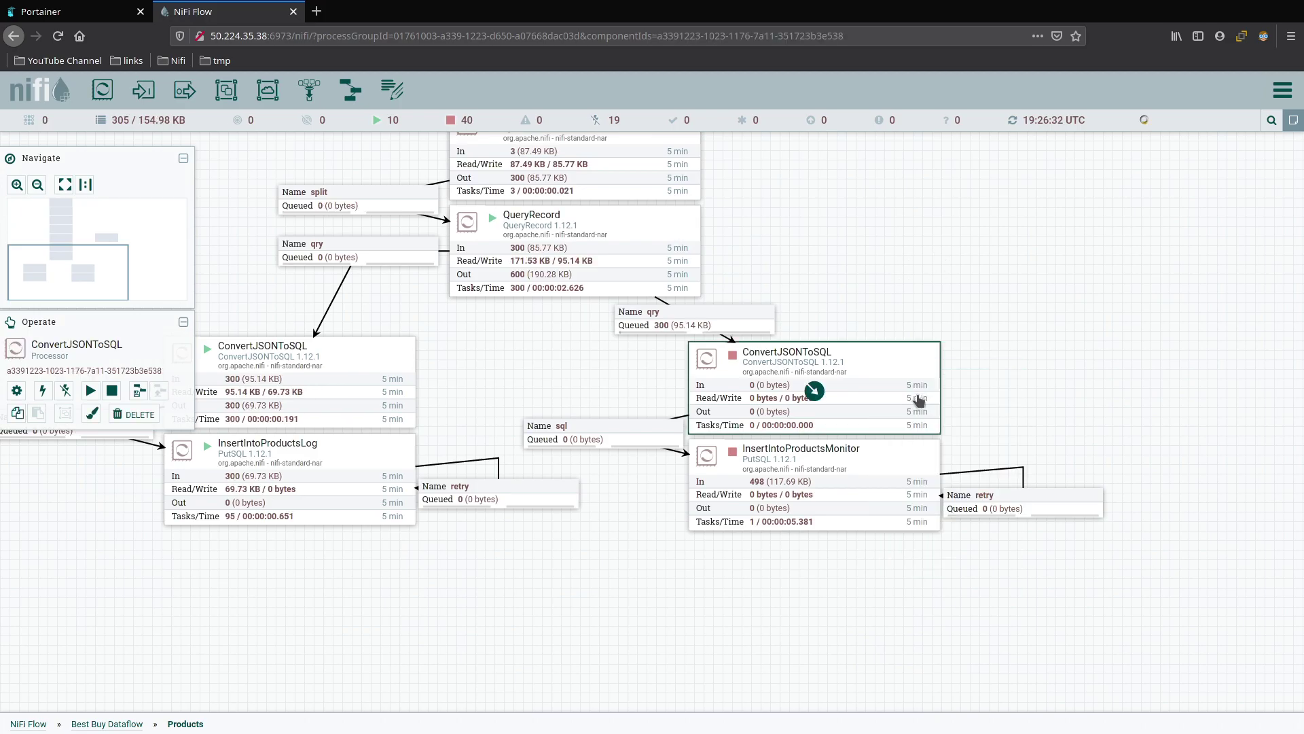
right_click(880, 462)
click(903, 484)
right_click(994, 259)
click(1028, 261)
right_click(992, 308)
click(1022, 318)
right_click(1023, 317)
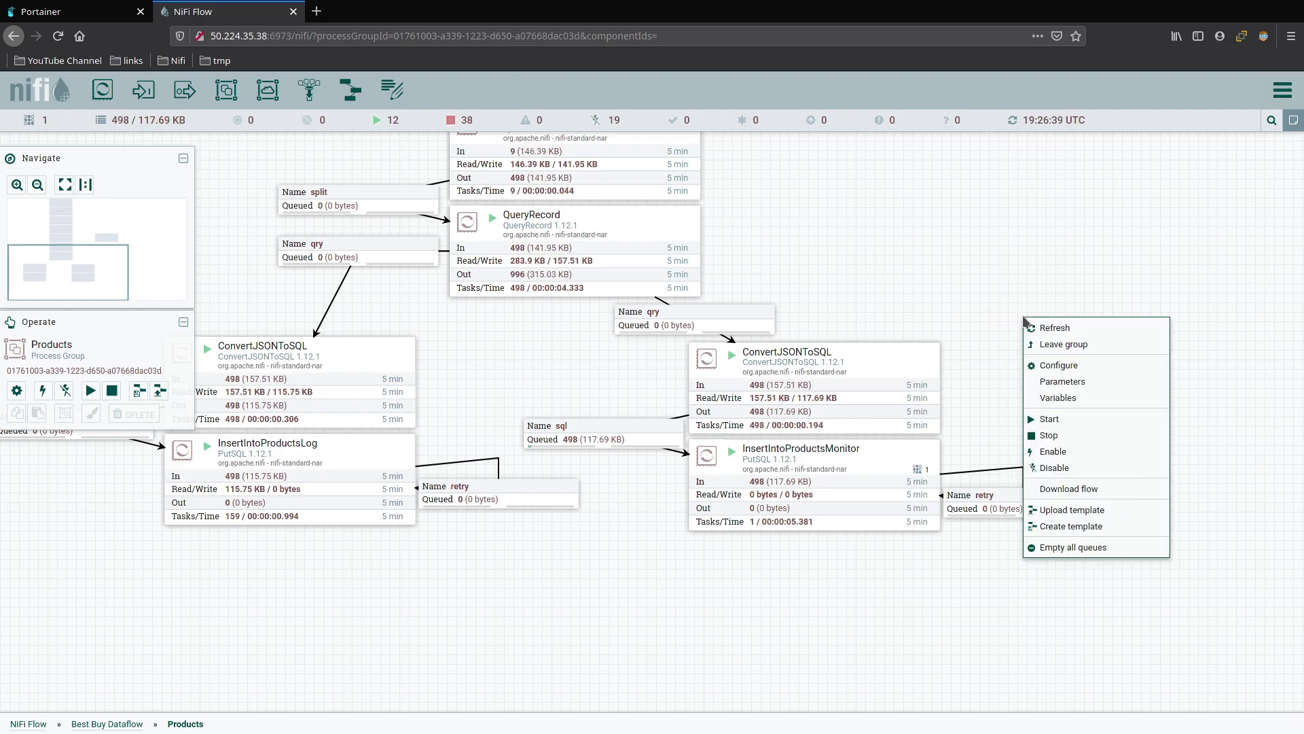
click(1061, 328)
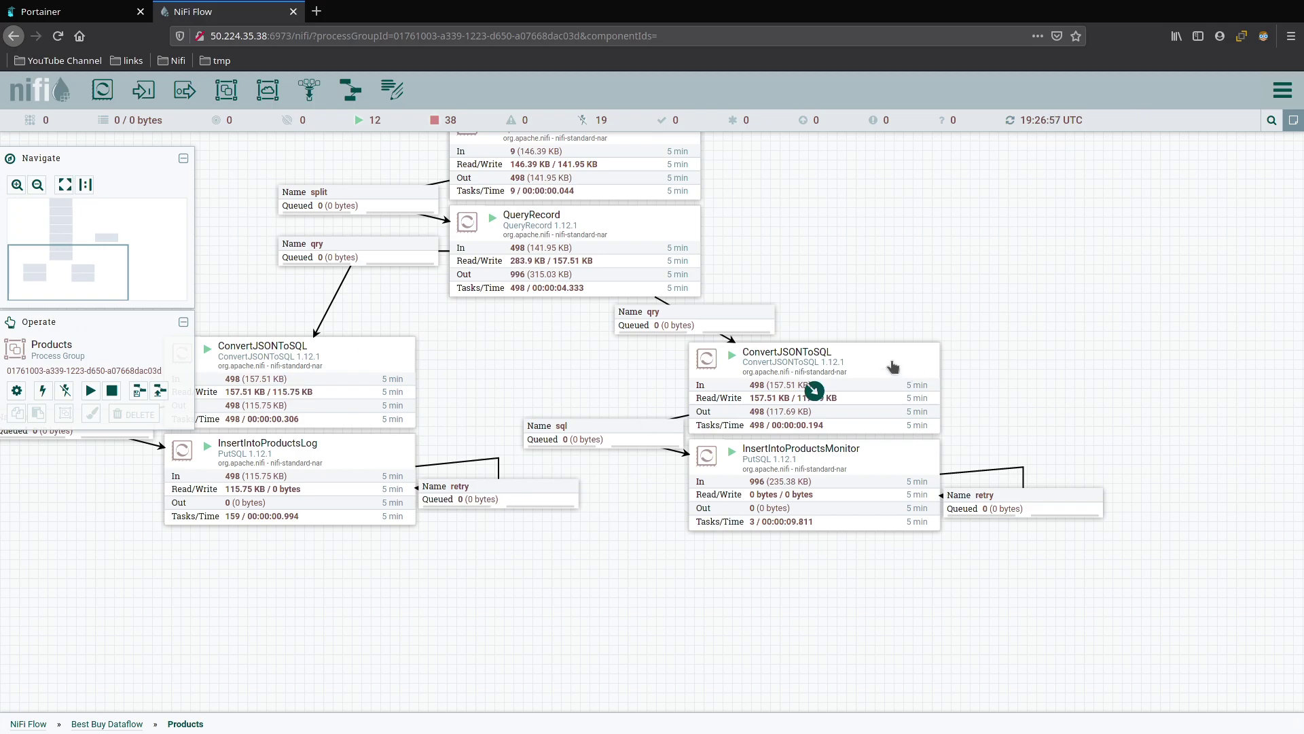
Step: Review the full SQL Statement of the InsertIntoProductsMonitor processor in an enlarged editor, and close its details
double_click(757, 469)
click(656, 381)
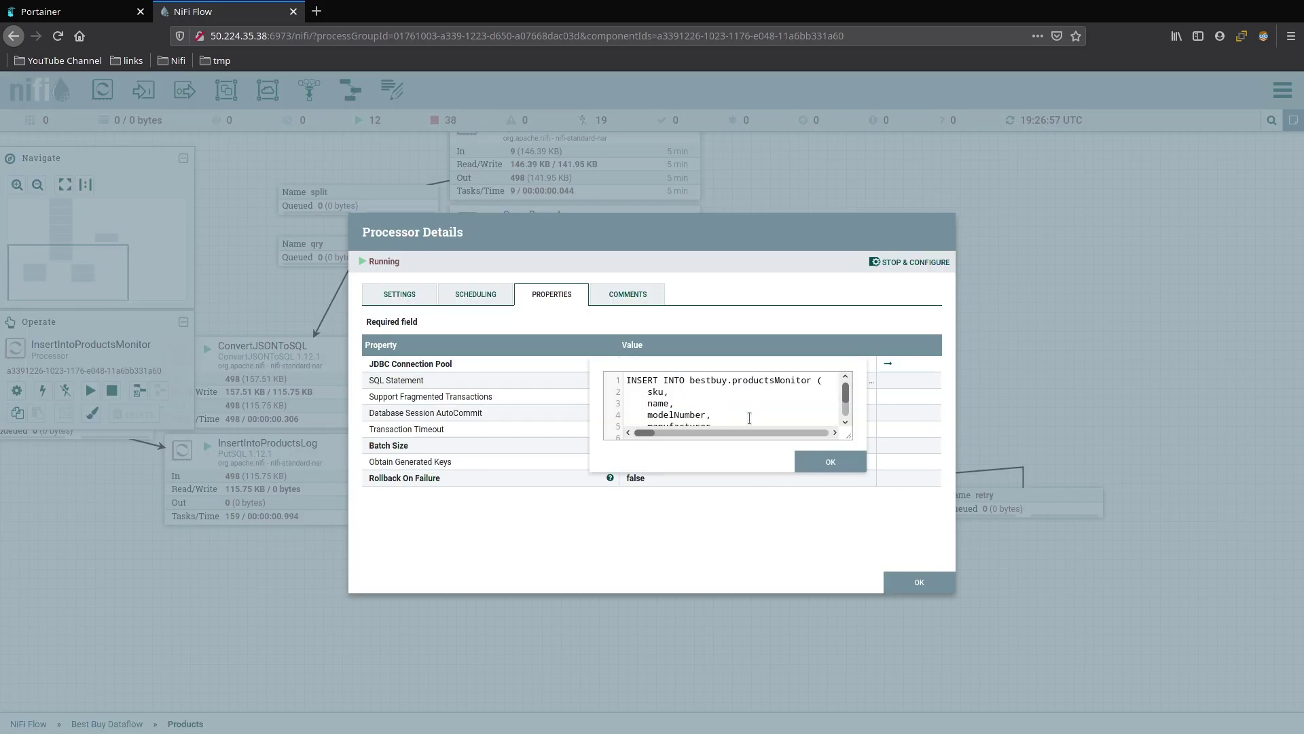
double_click(707, 380)
drag(848, 435, 1026, 606)
click(841, 386)
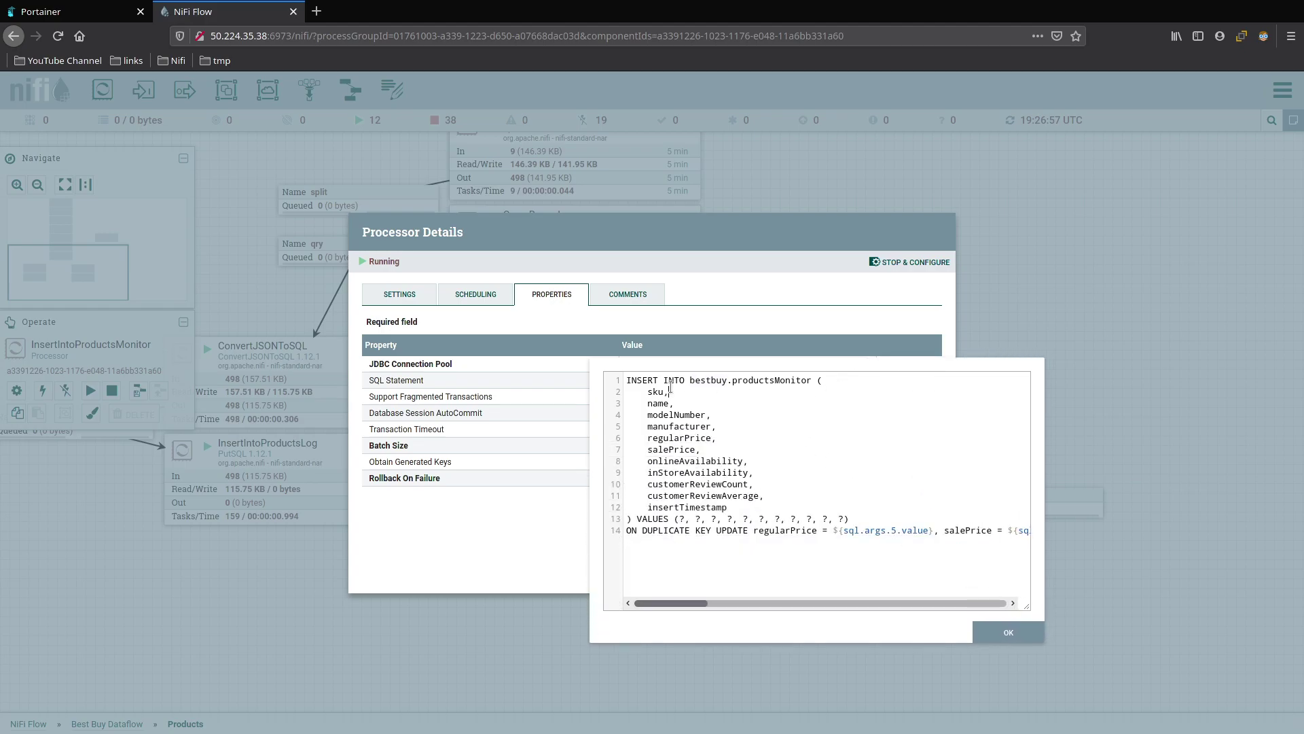
double_click(714, 382)
click(1000, 633)
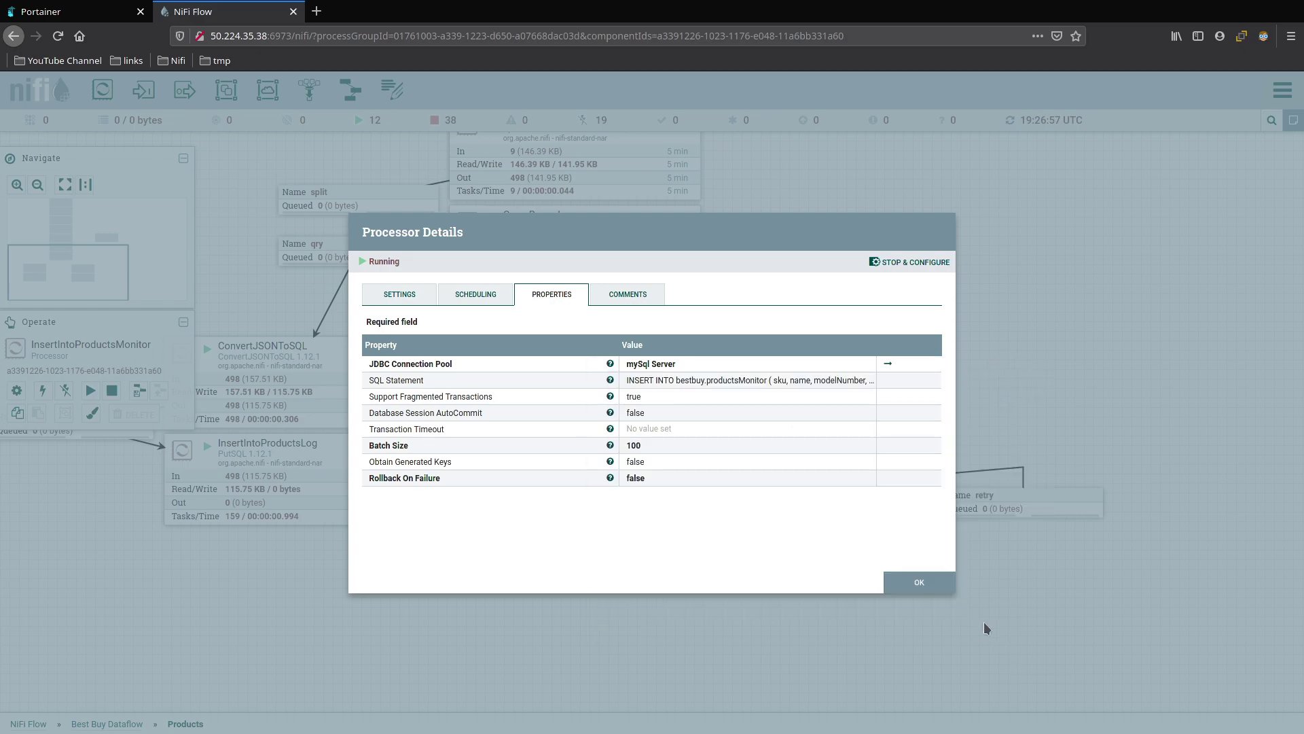
click(919, 582)
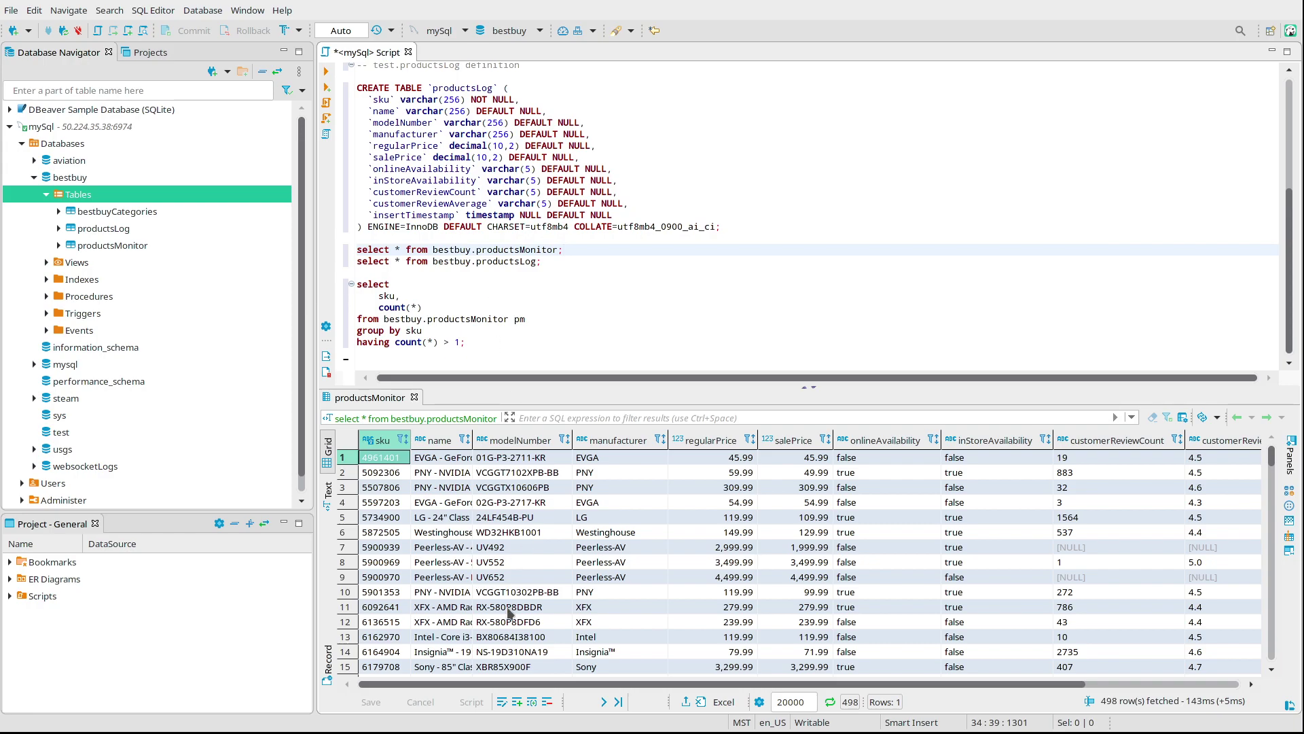
drag(516, 683, 672, 684)
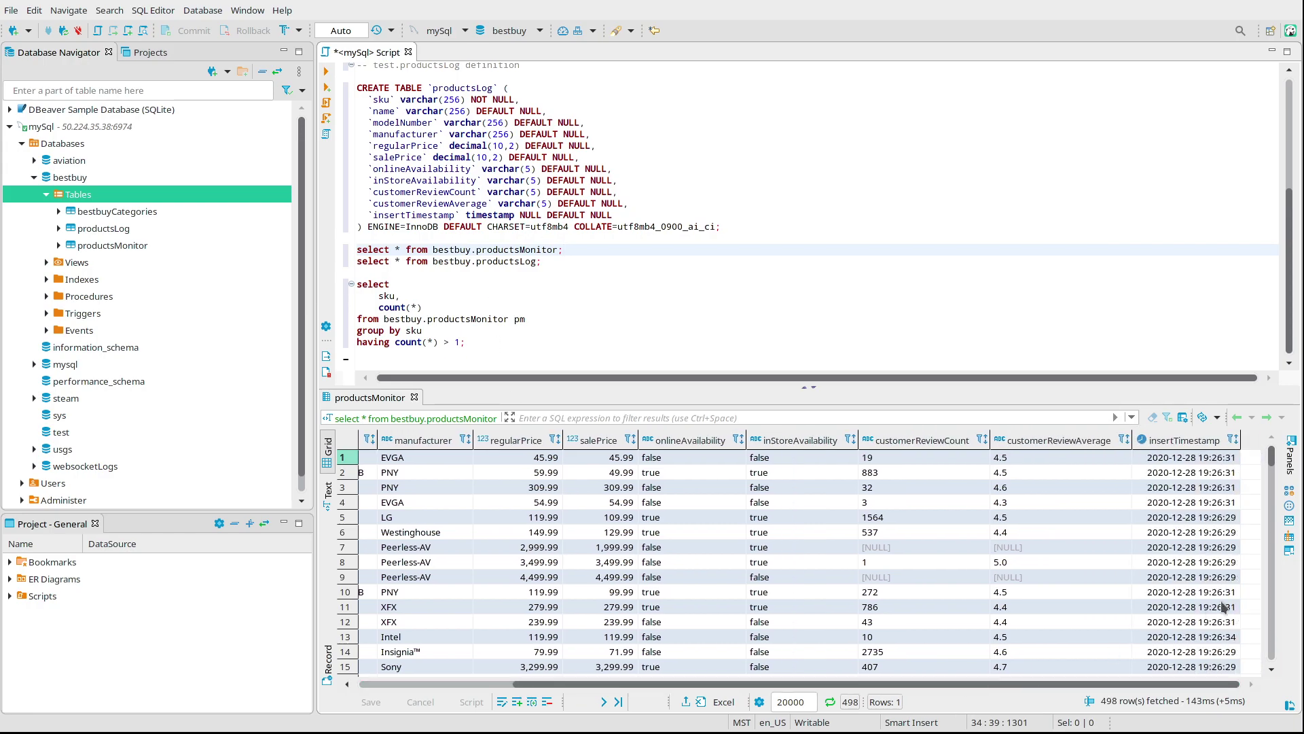
click(1197, 458)
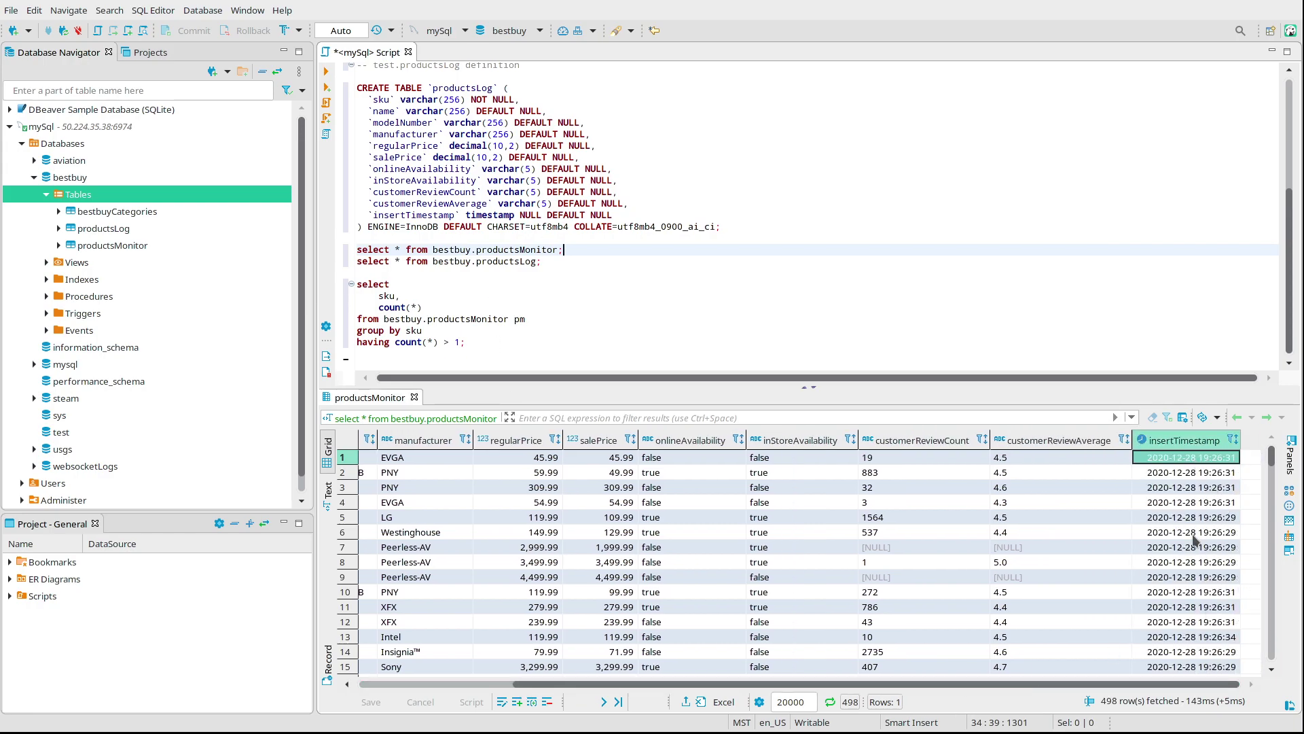
click(584, 262)
key(Return)
key(Return)
key(ctrl+v)
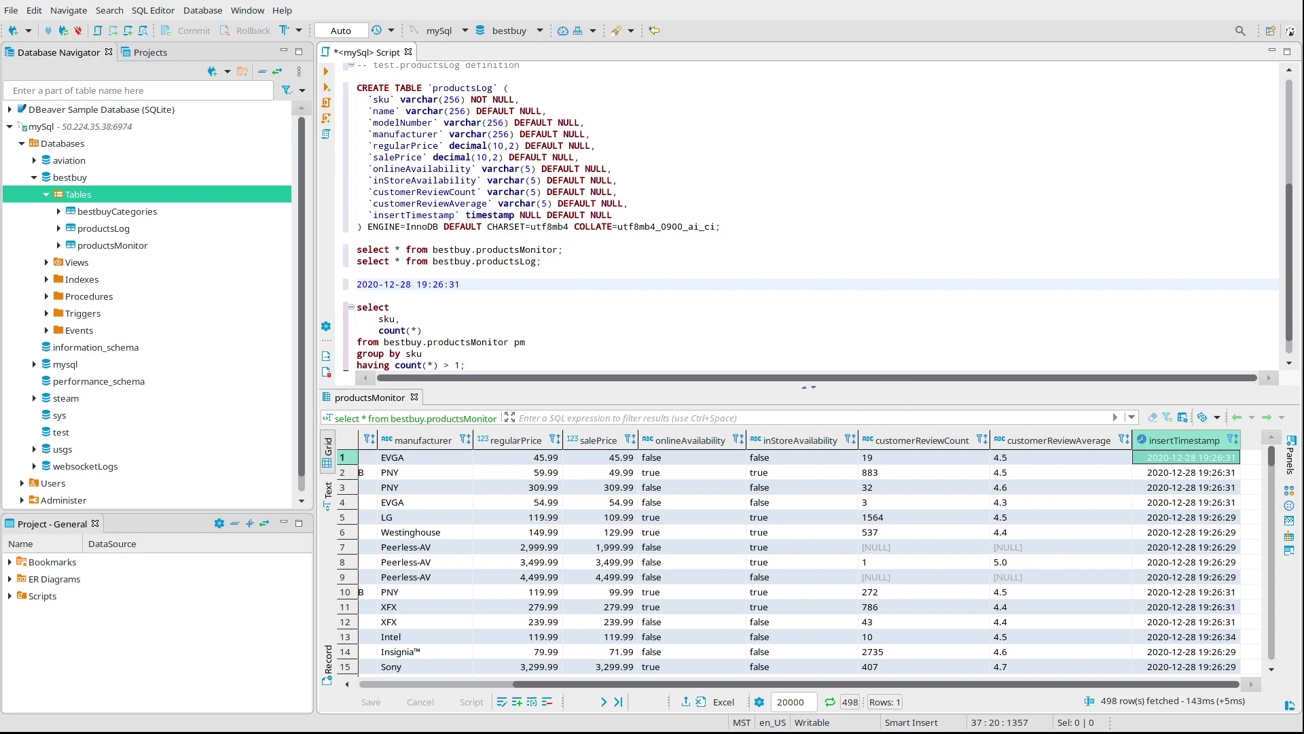
Step: Run the select statement on bestbuy.productsLog to view the logged product rows
key(alt+Tab)
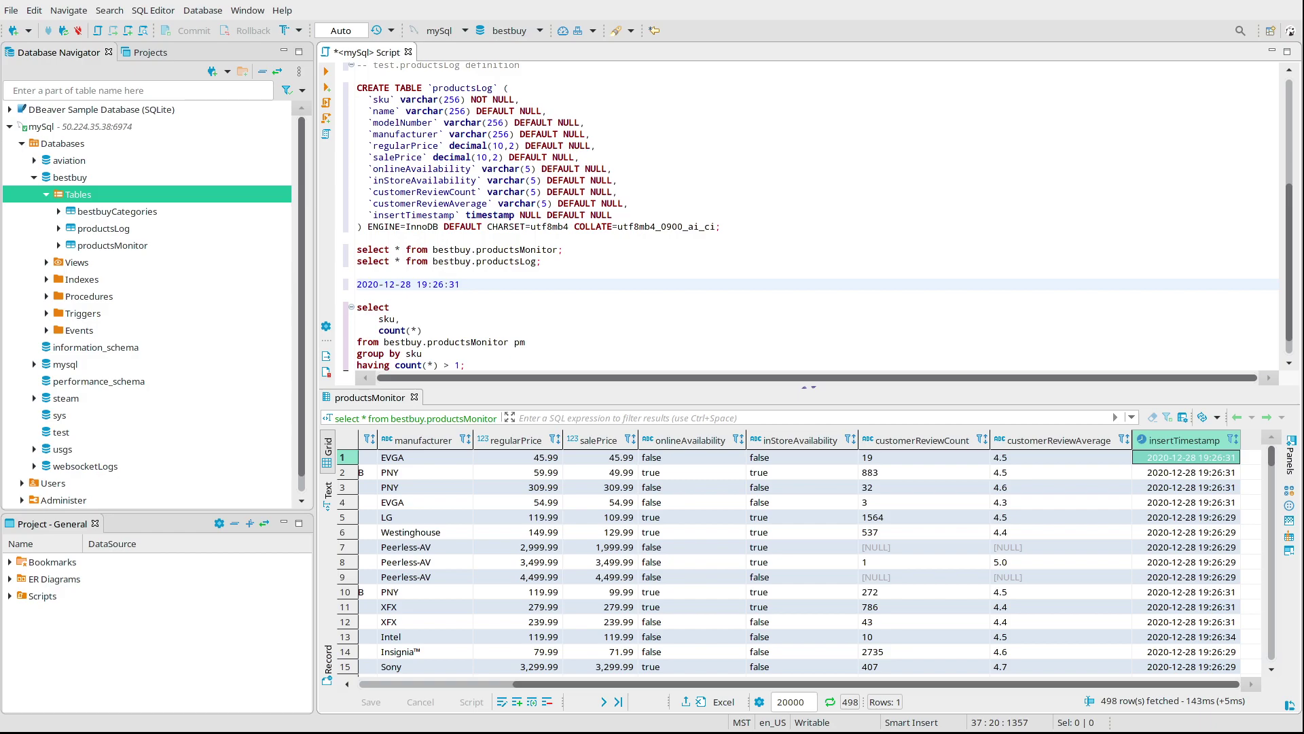
click(1090, 228)
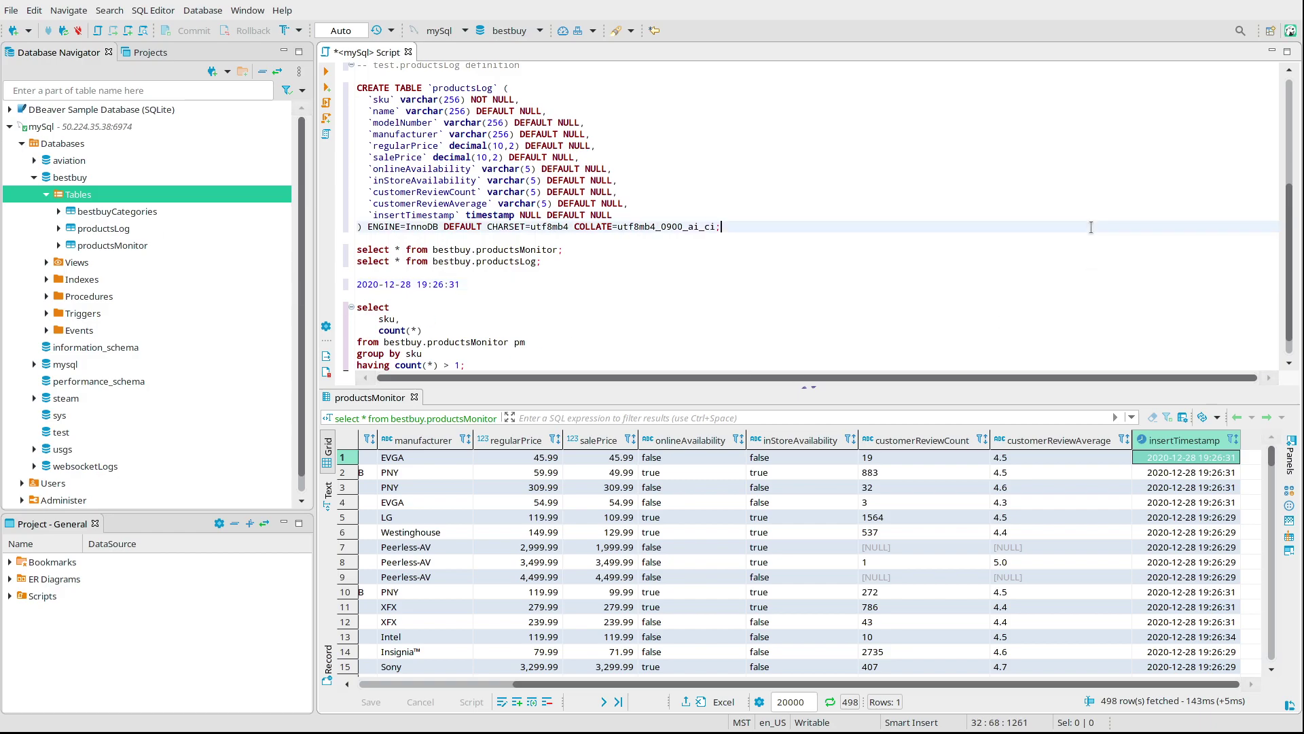
click(609, 250)
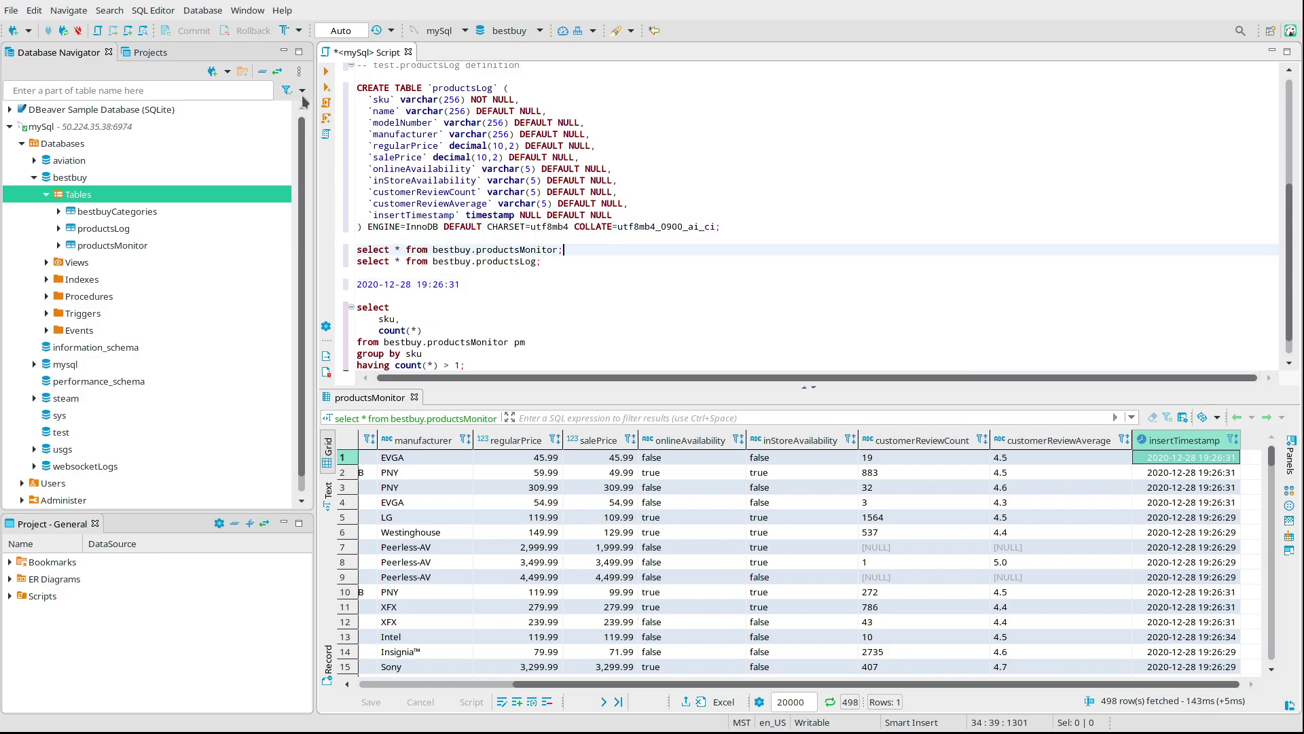
click(568, 262)
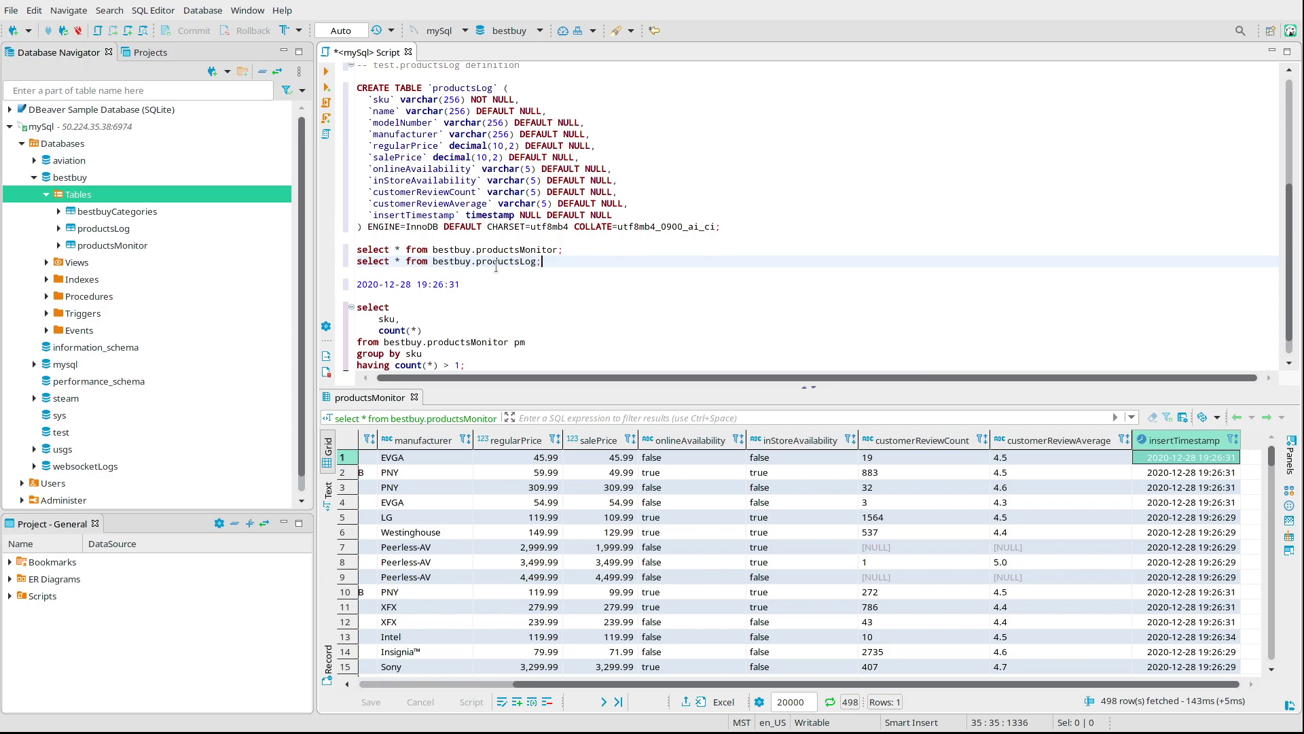
click(328, 72)
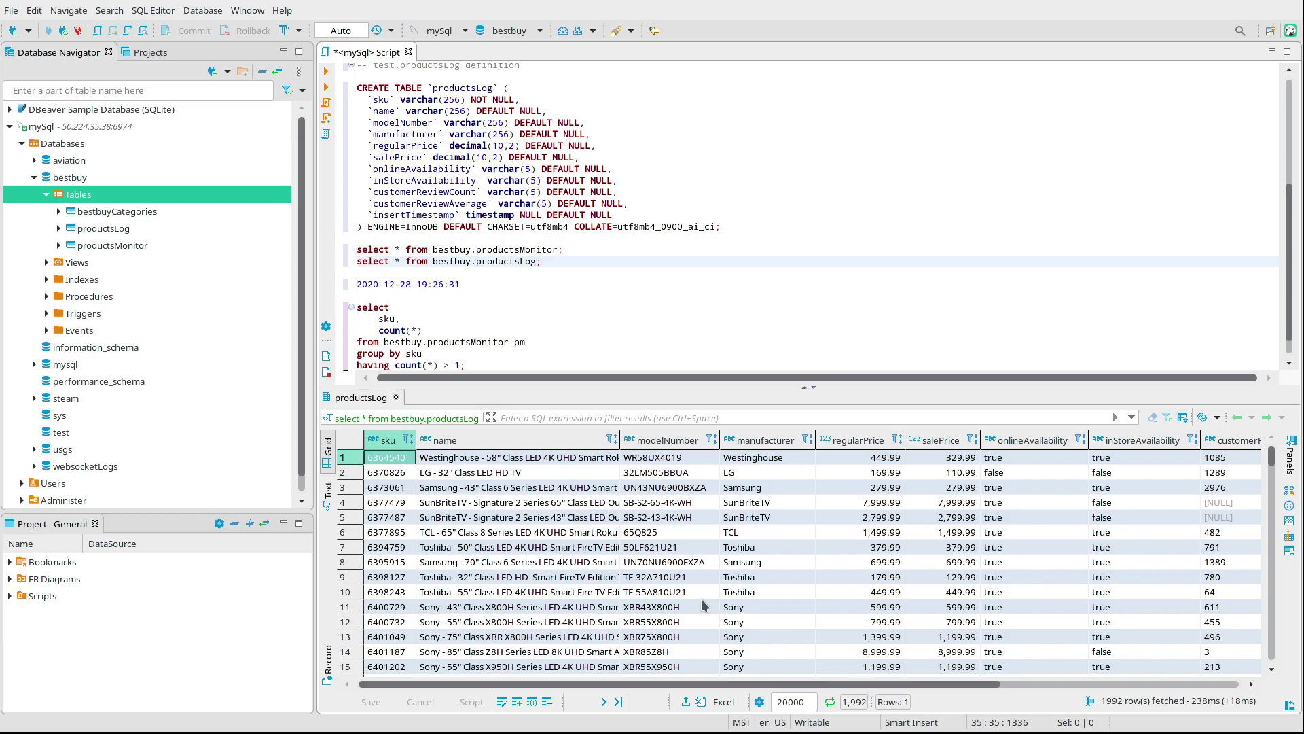
Step: Run the select statement on bestbuy.productsMonitor and compare its insertTimestamp values with the noted timestamp
click(574, 249)
click(333, 87)
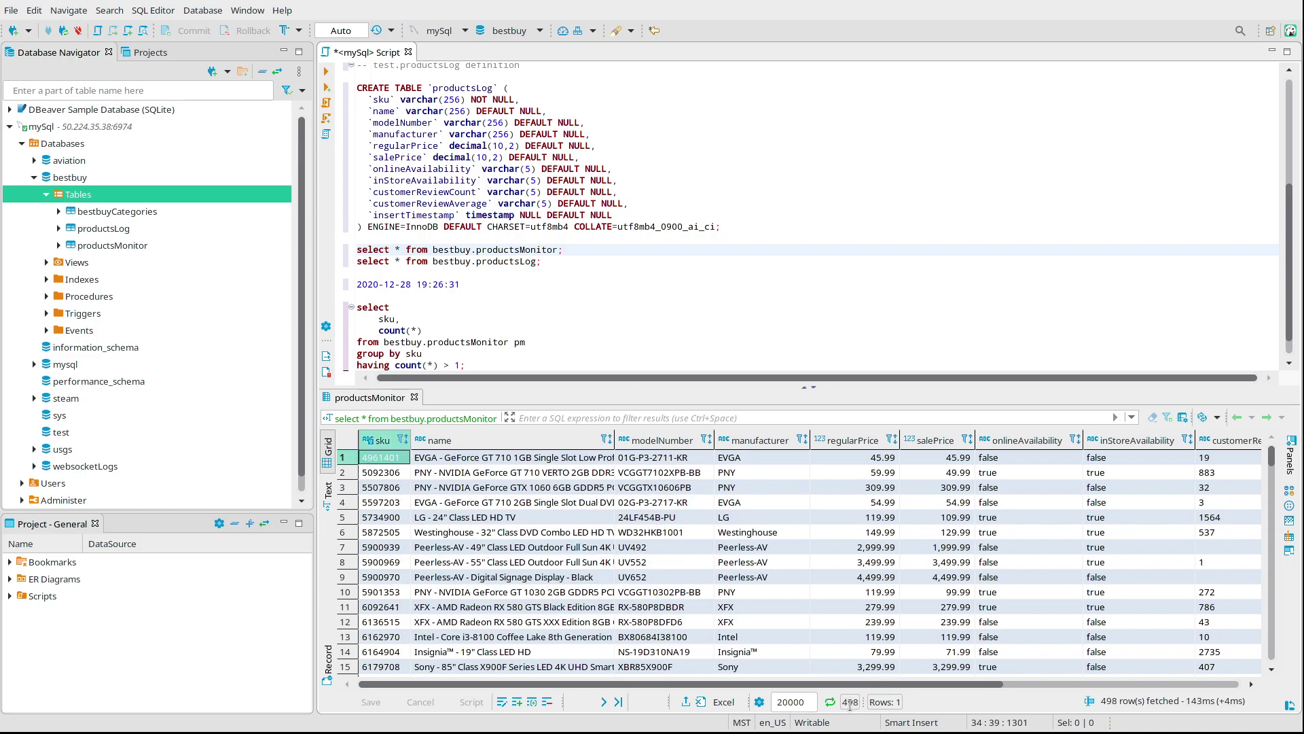
drag(667, 684, 903, 690)
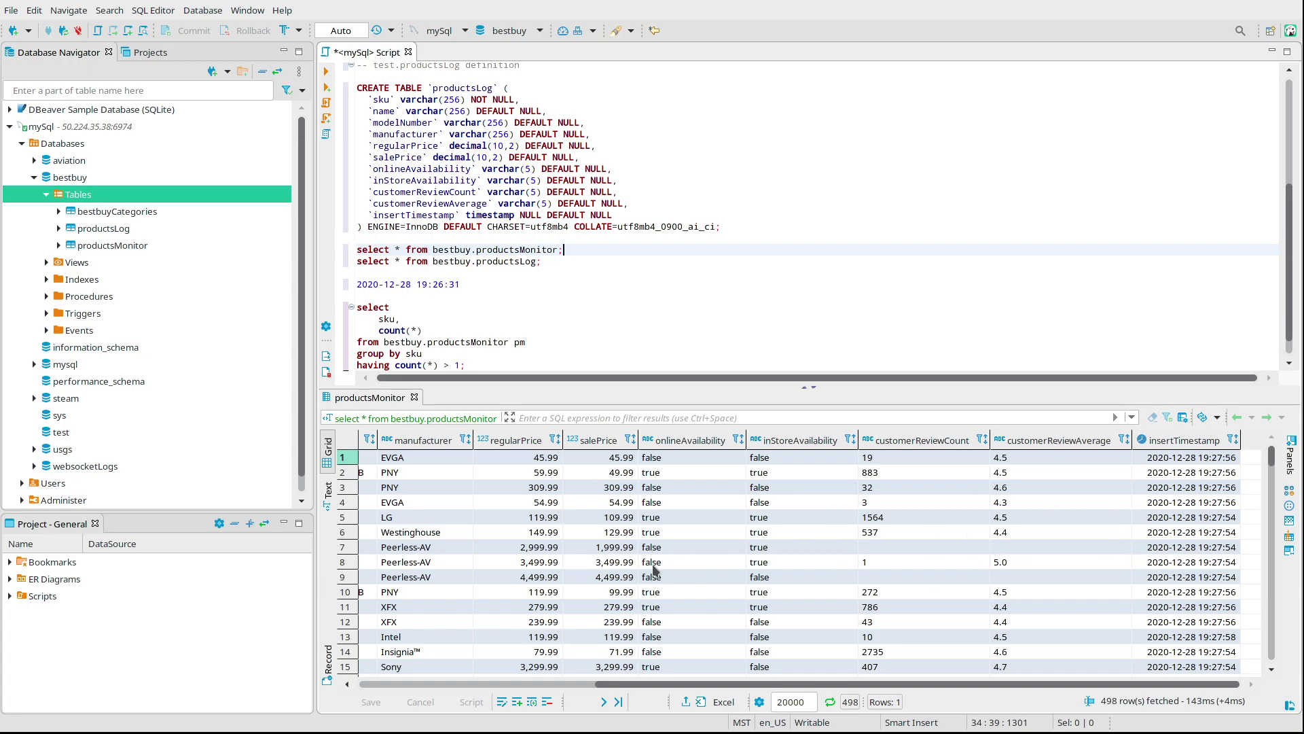
drag(761, 690, 523, 688)
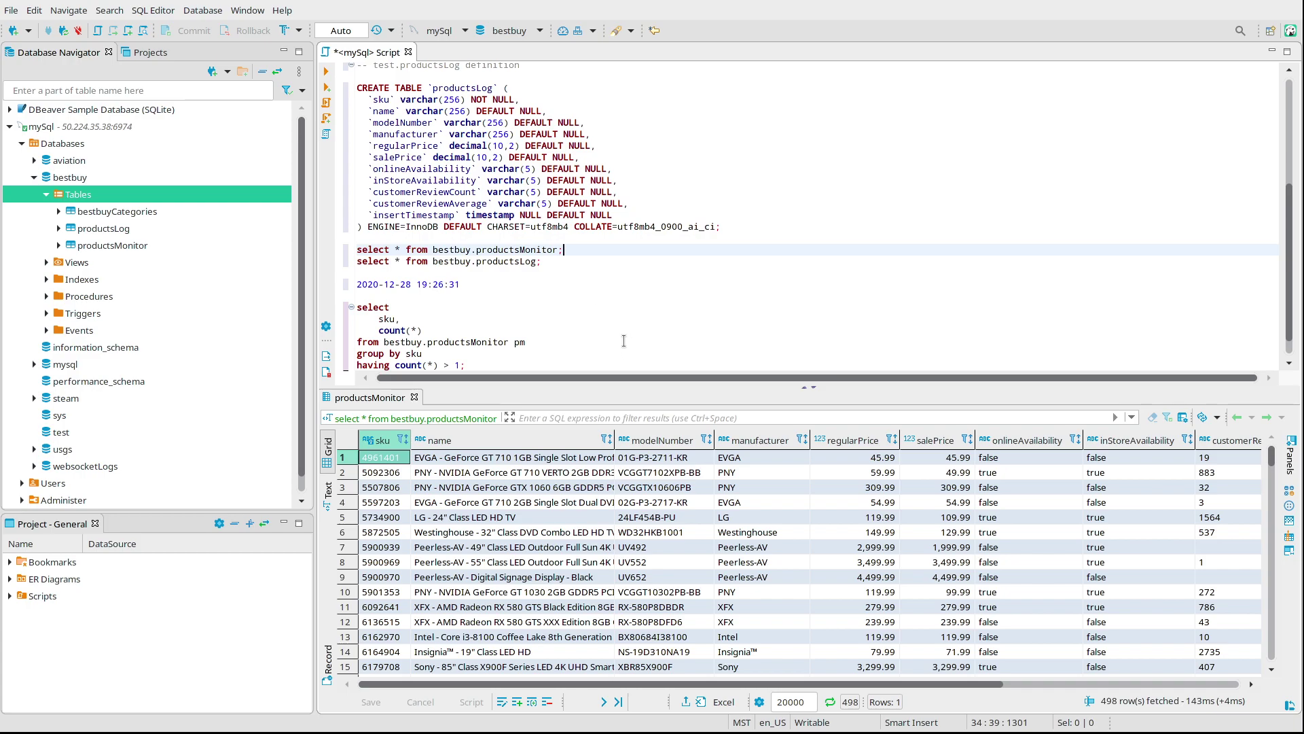
Step: Run the query for duplicate sku values in bestbuy.productsMonitor, and run the table's full select statement again
scroll(624, 340, down, 1)
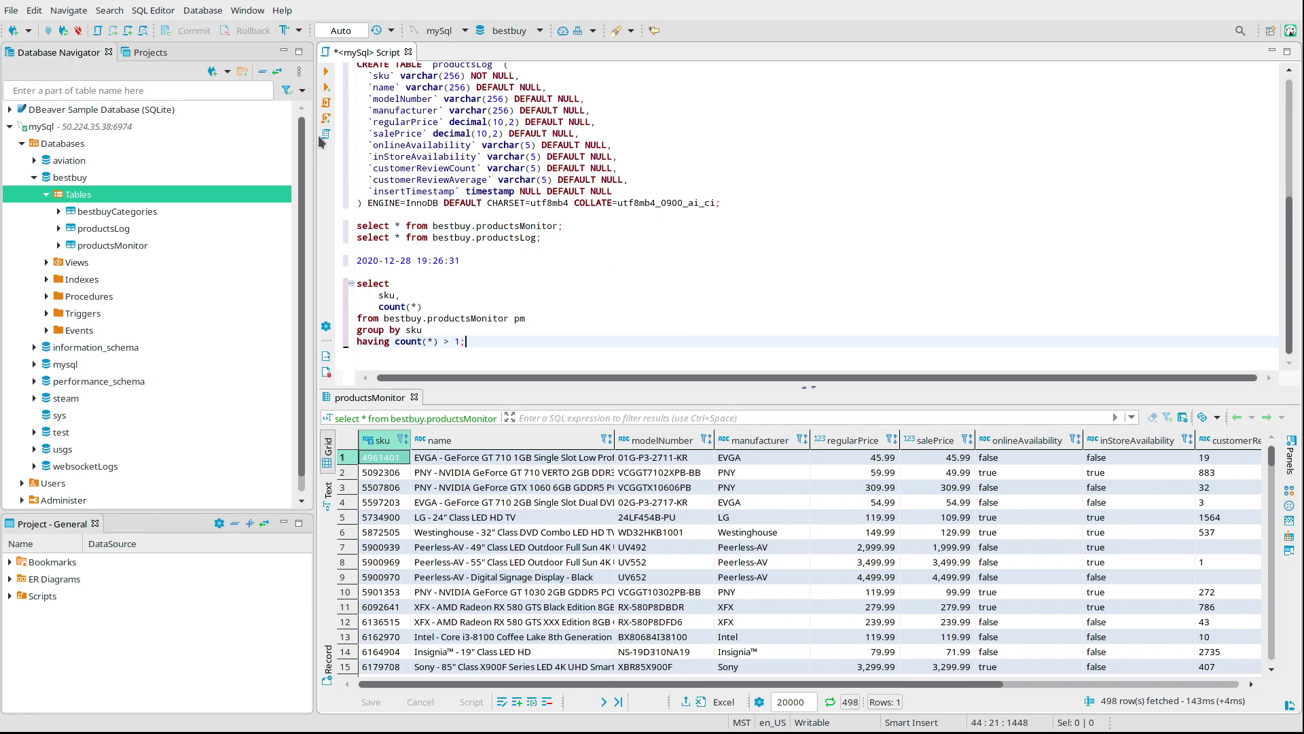
click(326, 71)
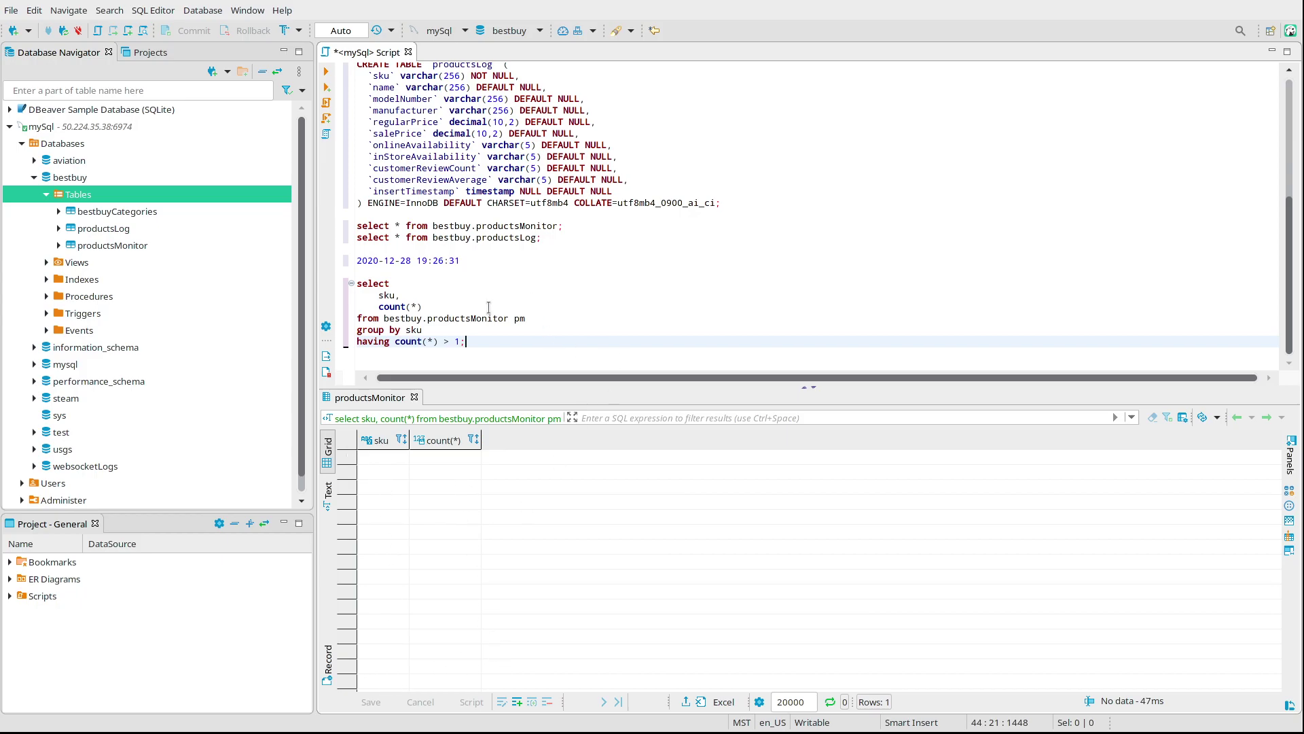
click(580, 228)
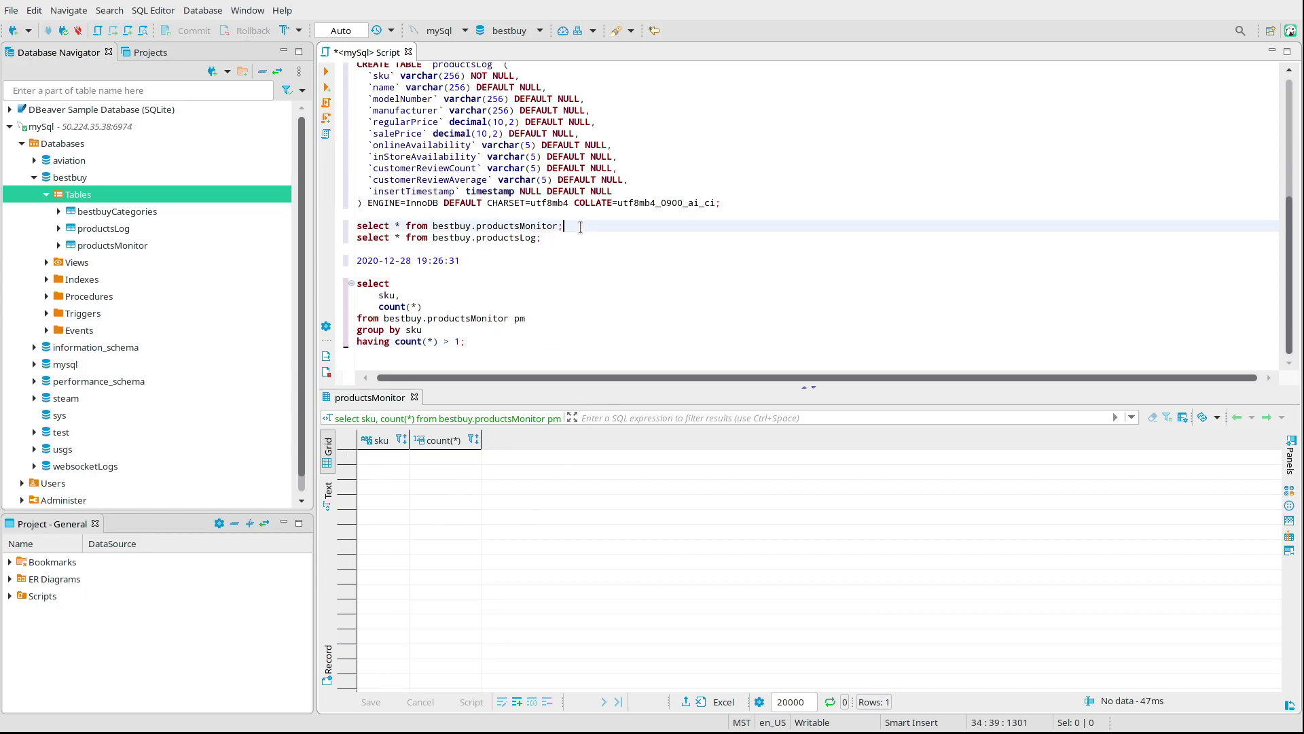
click(326, 70)
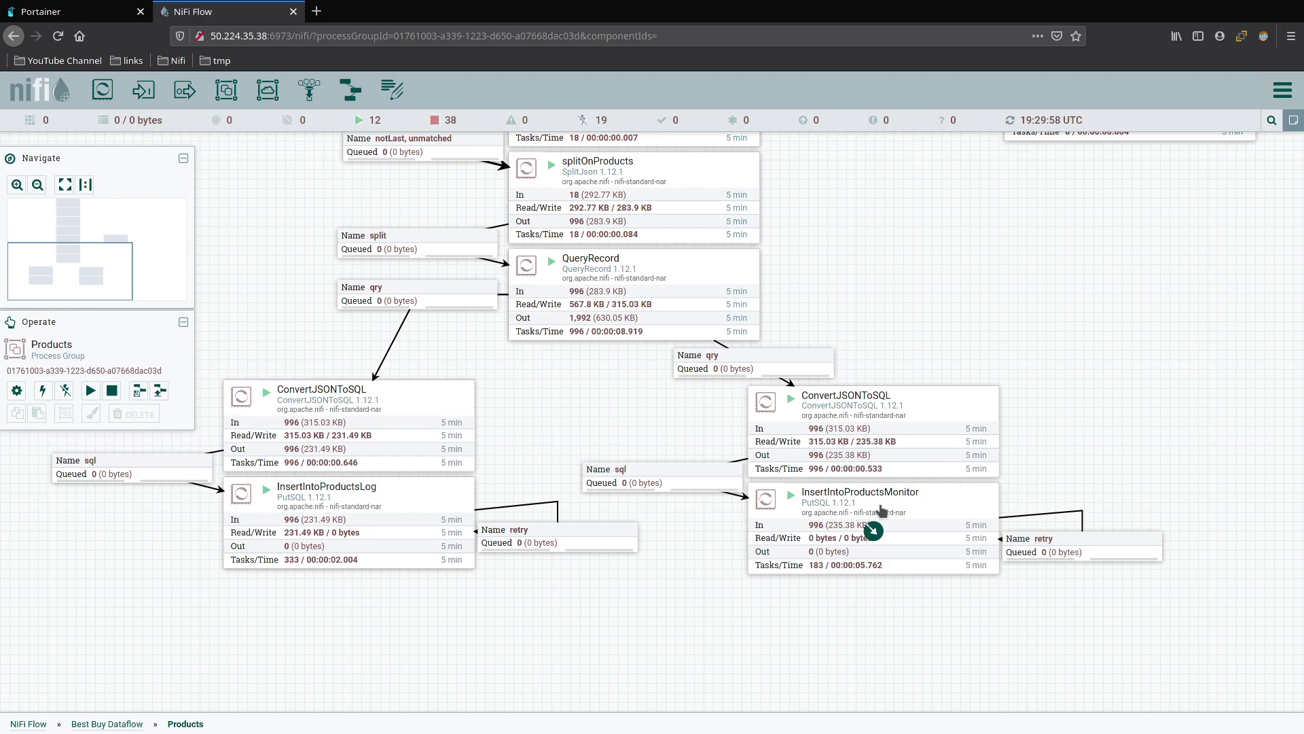
click(960, 402)
click(975, 485)
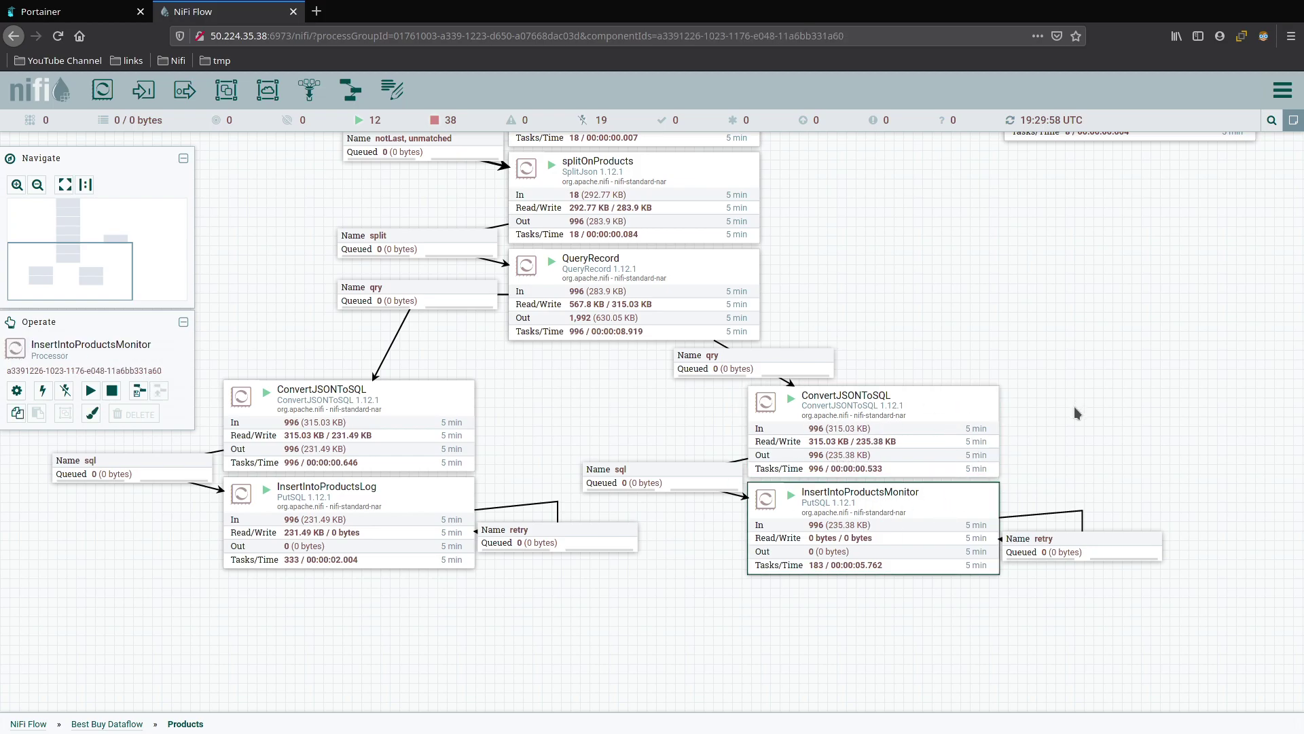